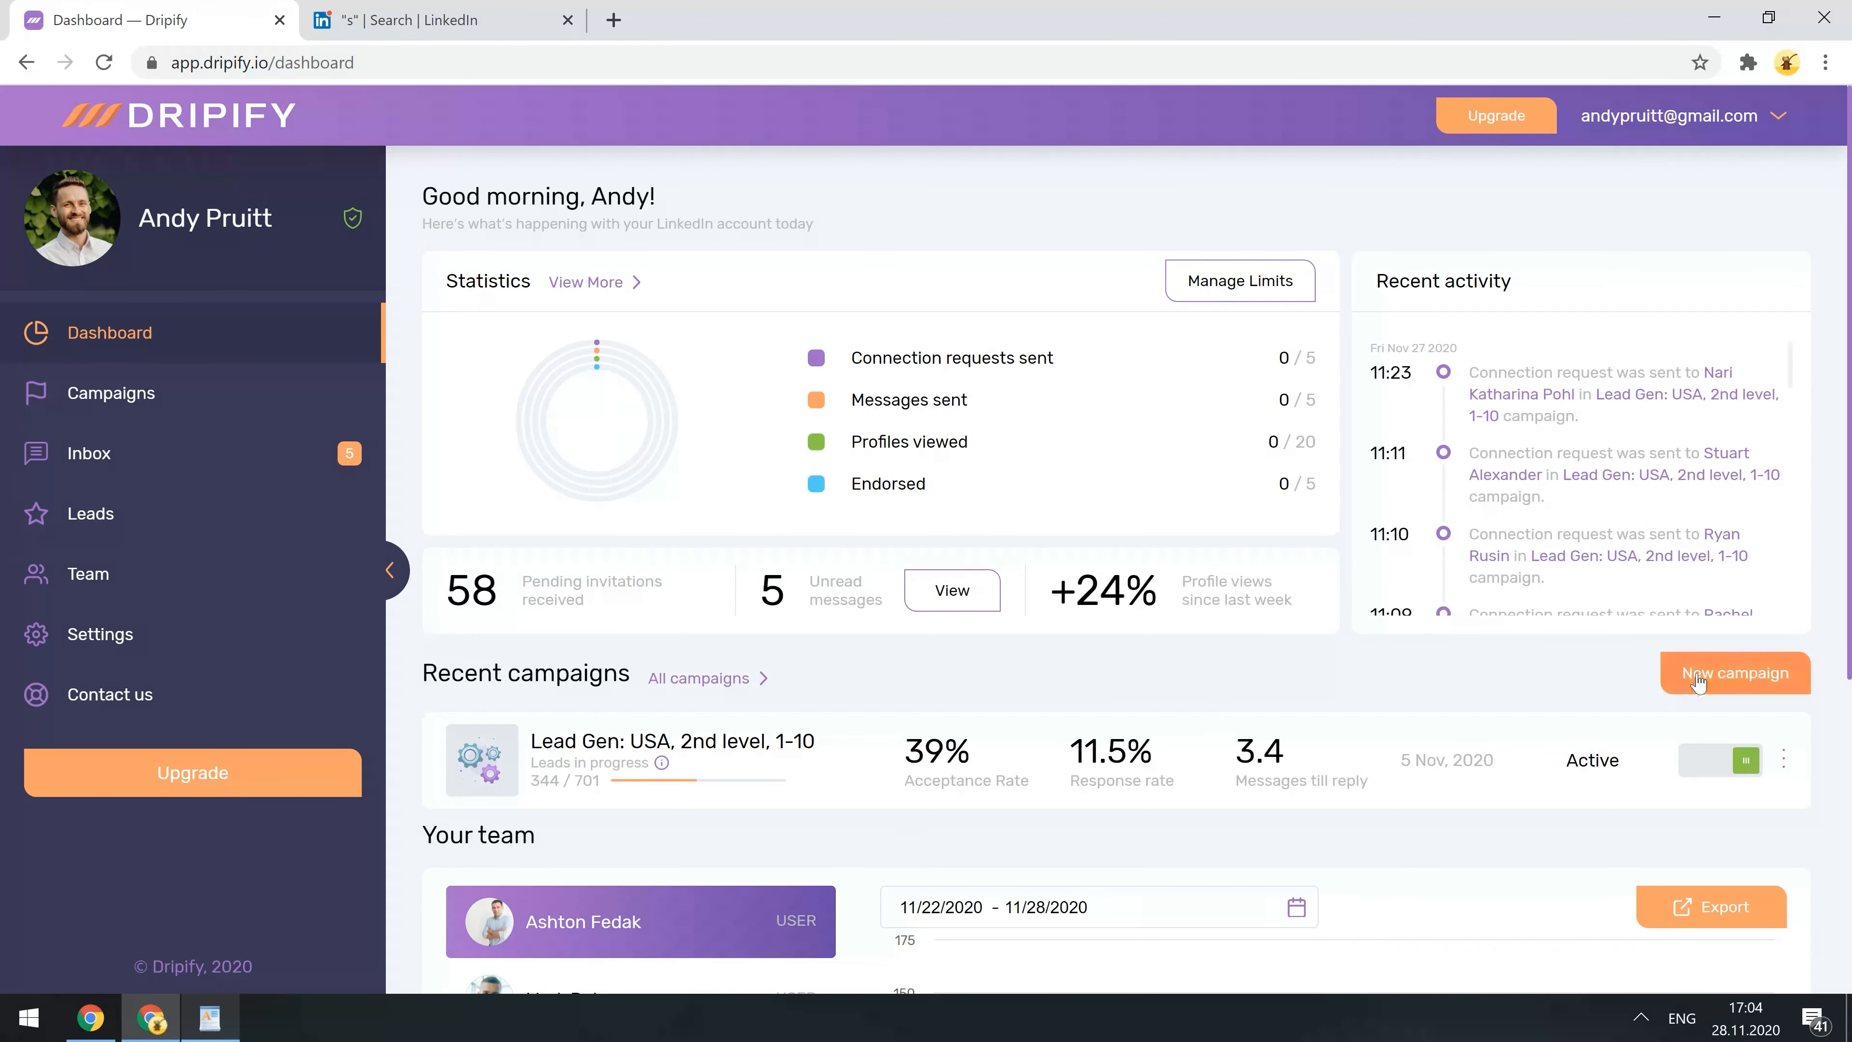
# - Start a new campaign from the Recent campaigns area of the Dripify dashboard
pyautogui.click(1751, 675)
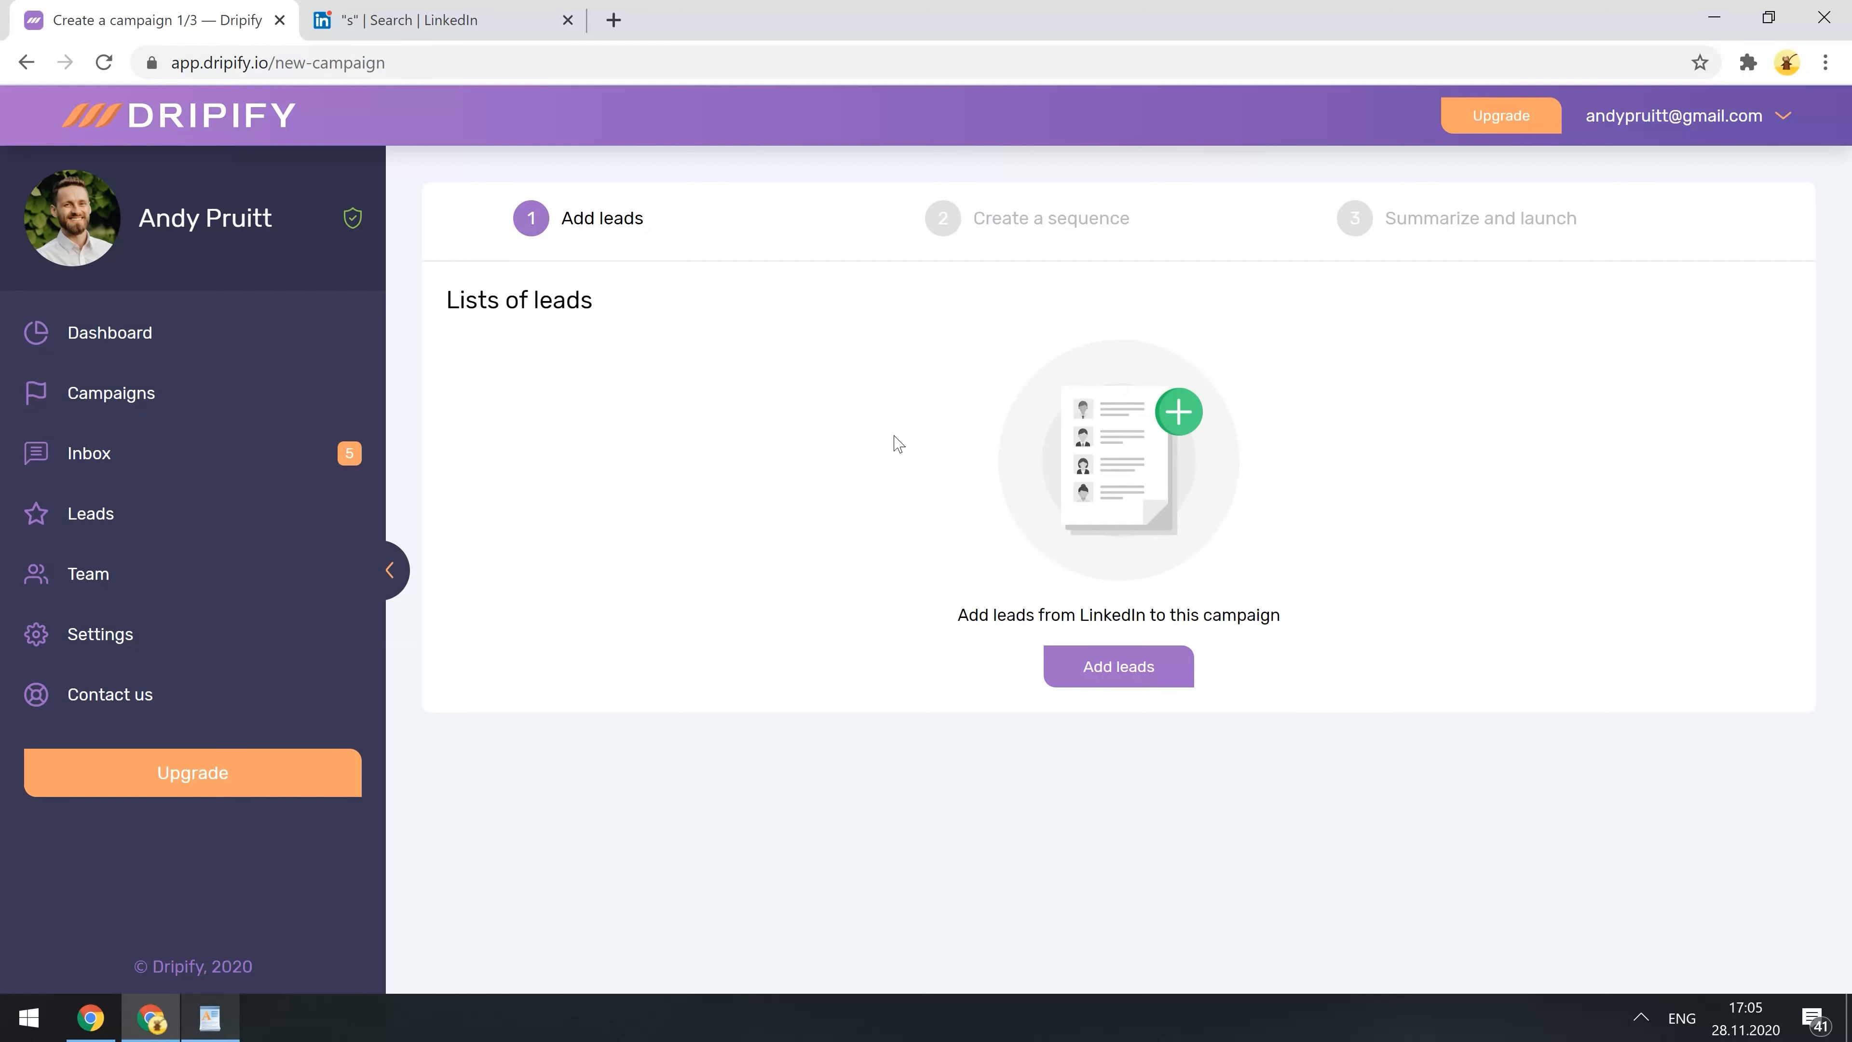
# - Create a lead list named 'United States, CEOs, Software' using the paste-profile-URLs method
pyautogui.click(1069, 670)
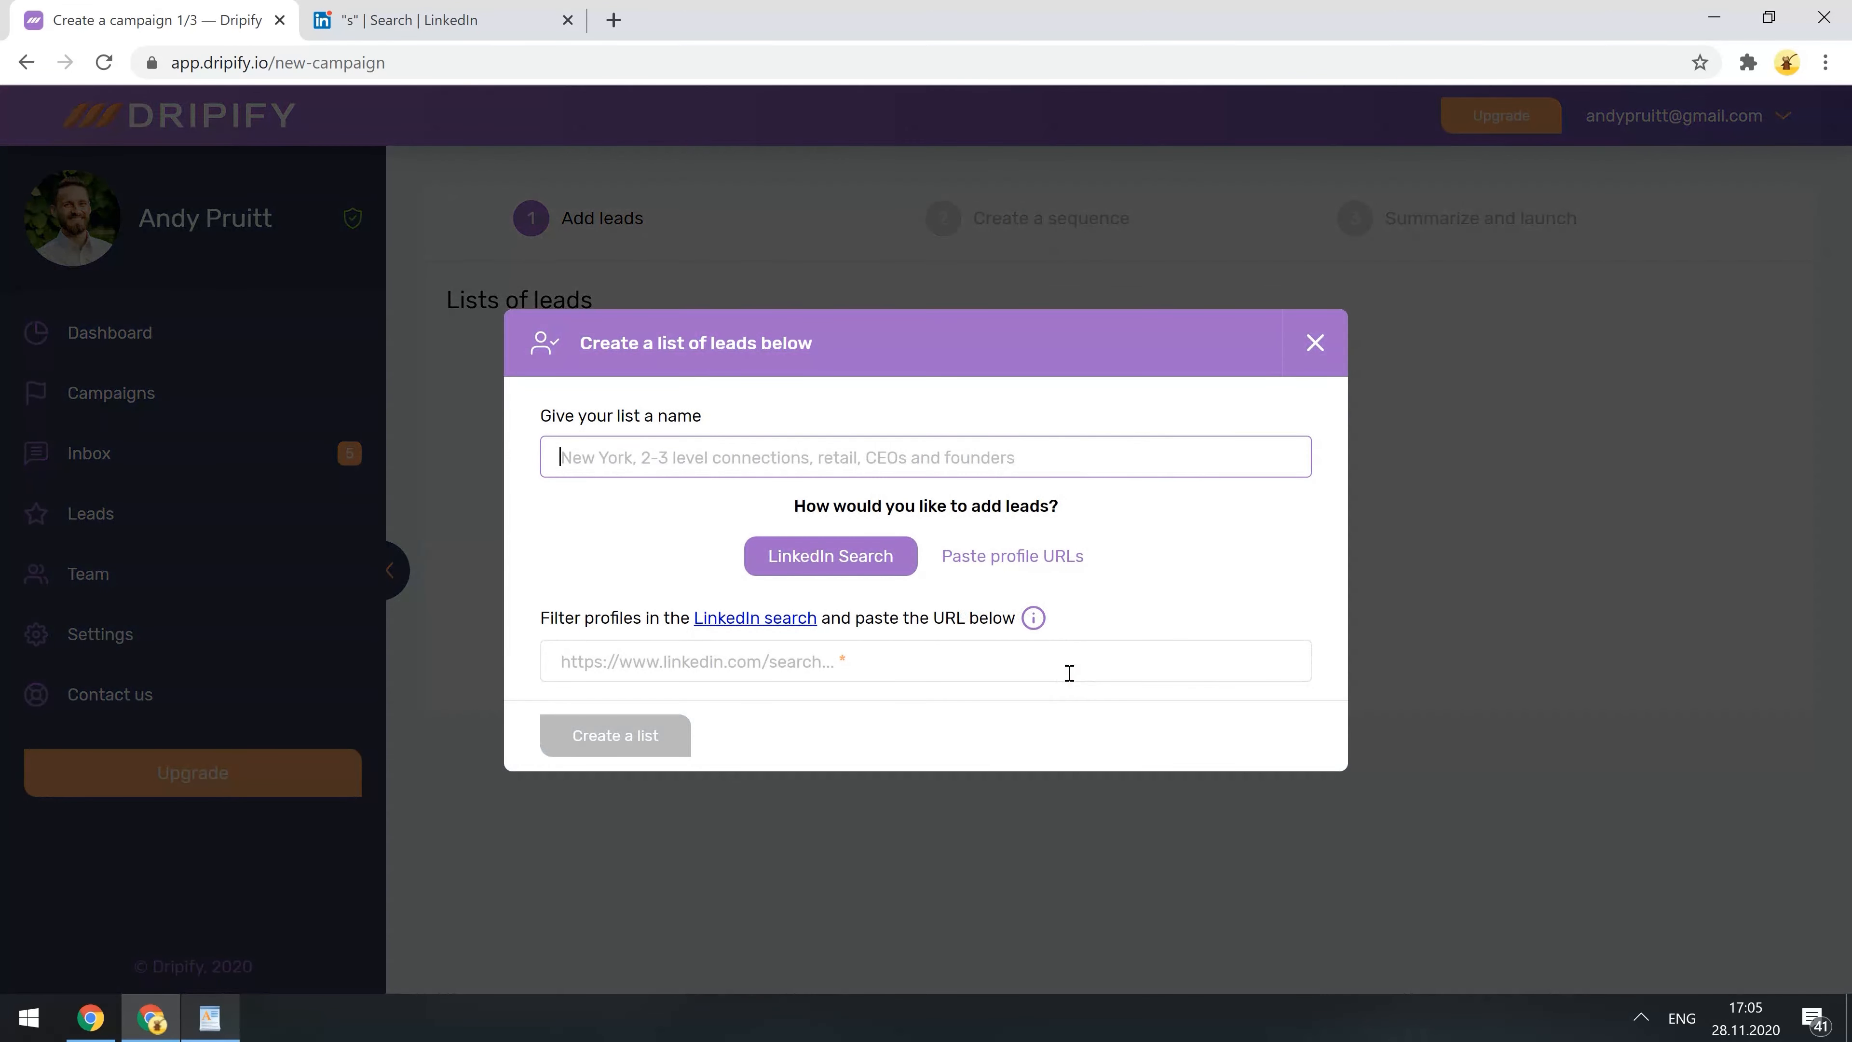
pyautogui.click(947, 454)
pyautogui.write('United')
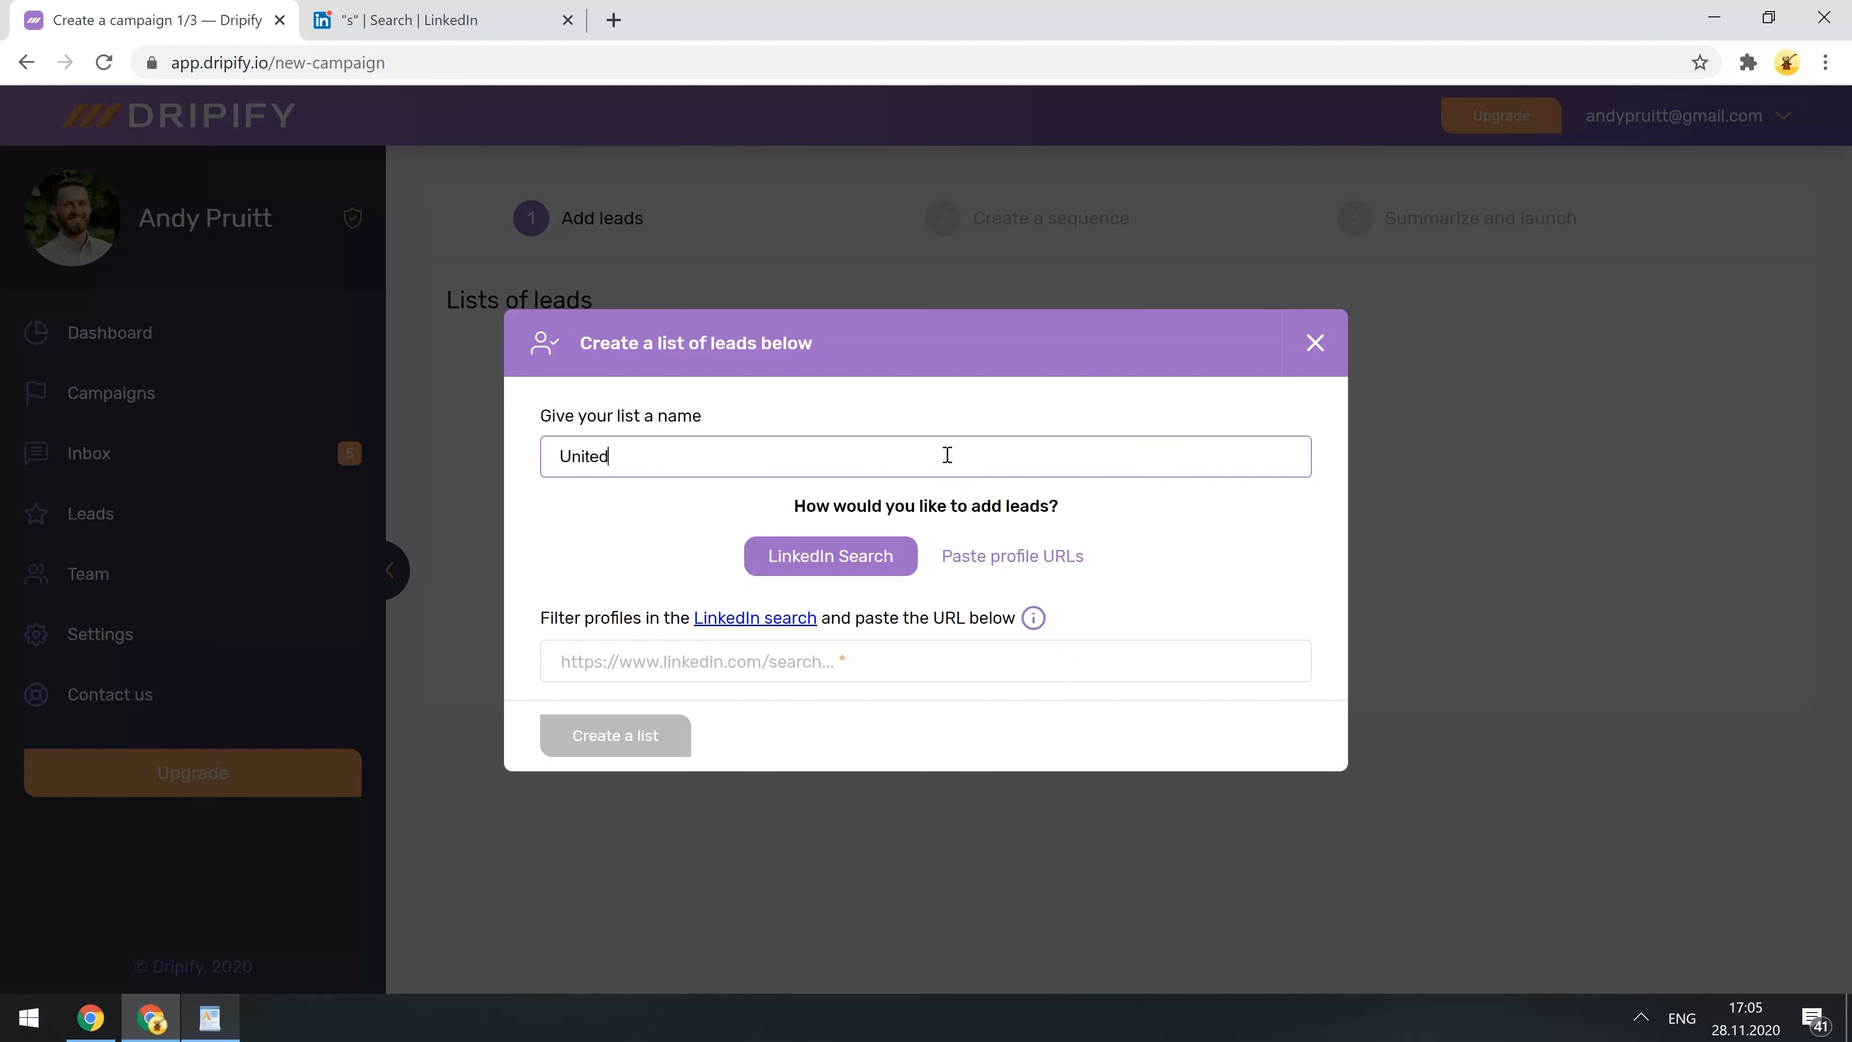
pyautogui.write(' States, CEOs, Software')
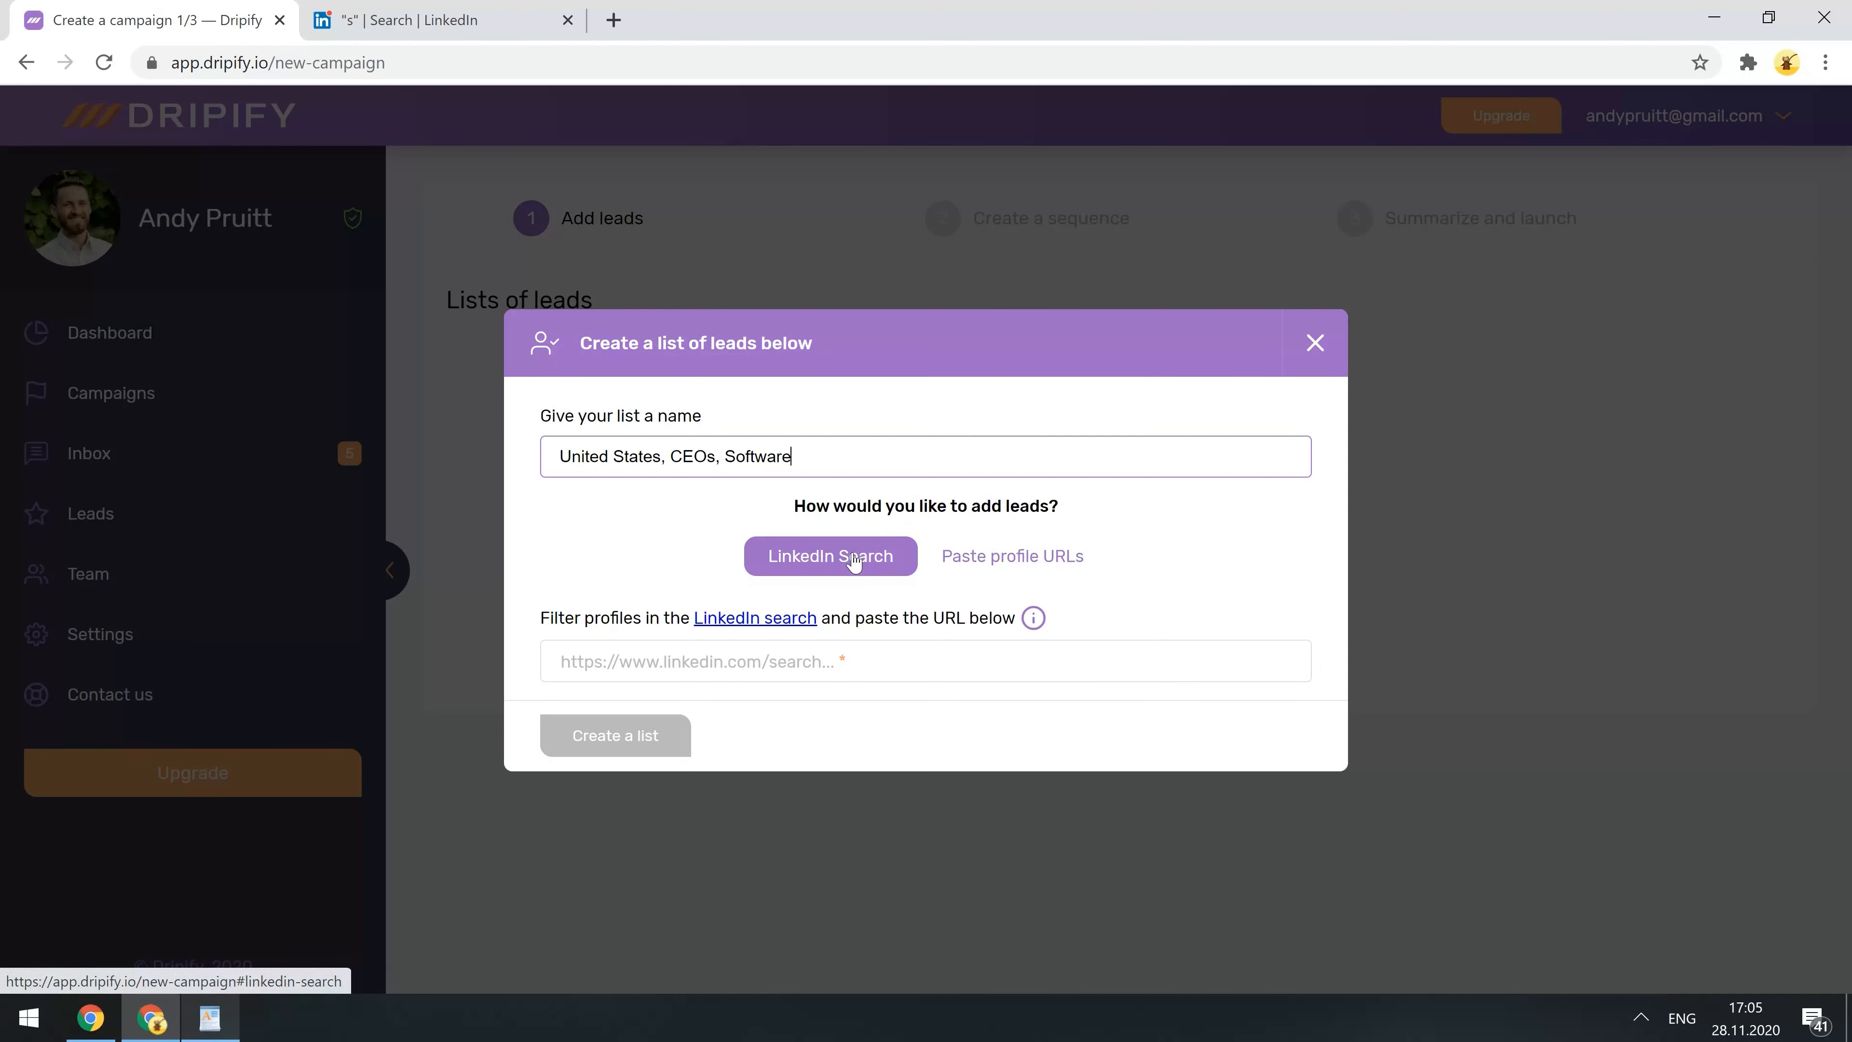
pyautogui.click(971, 563)
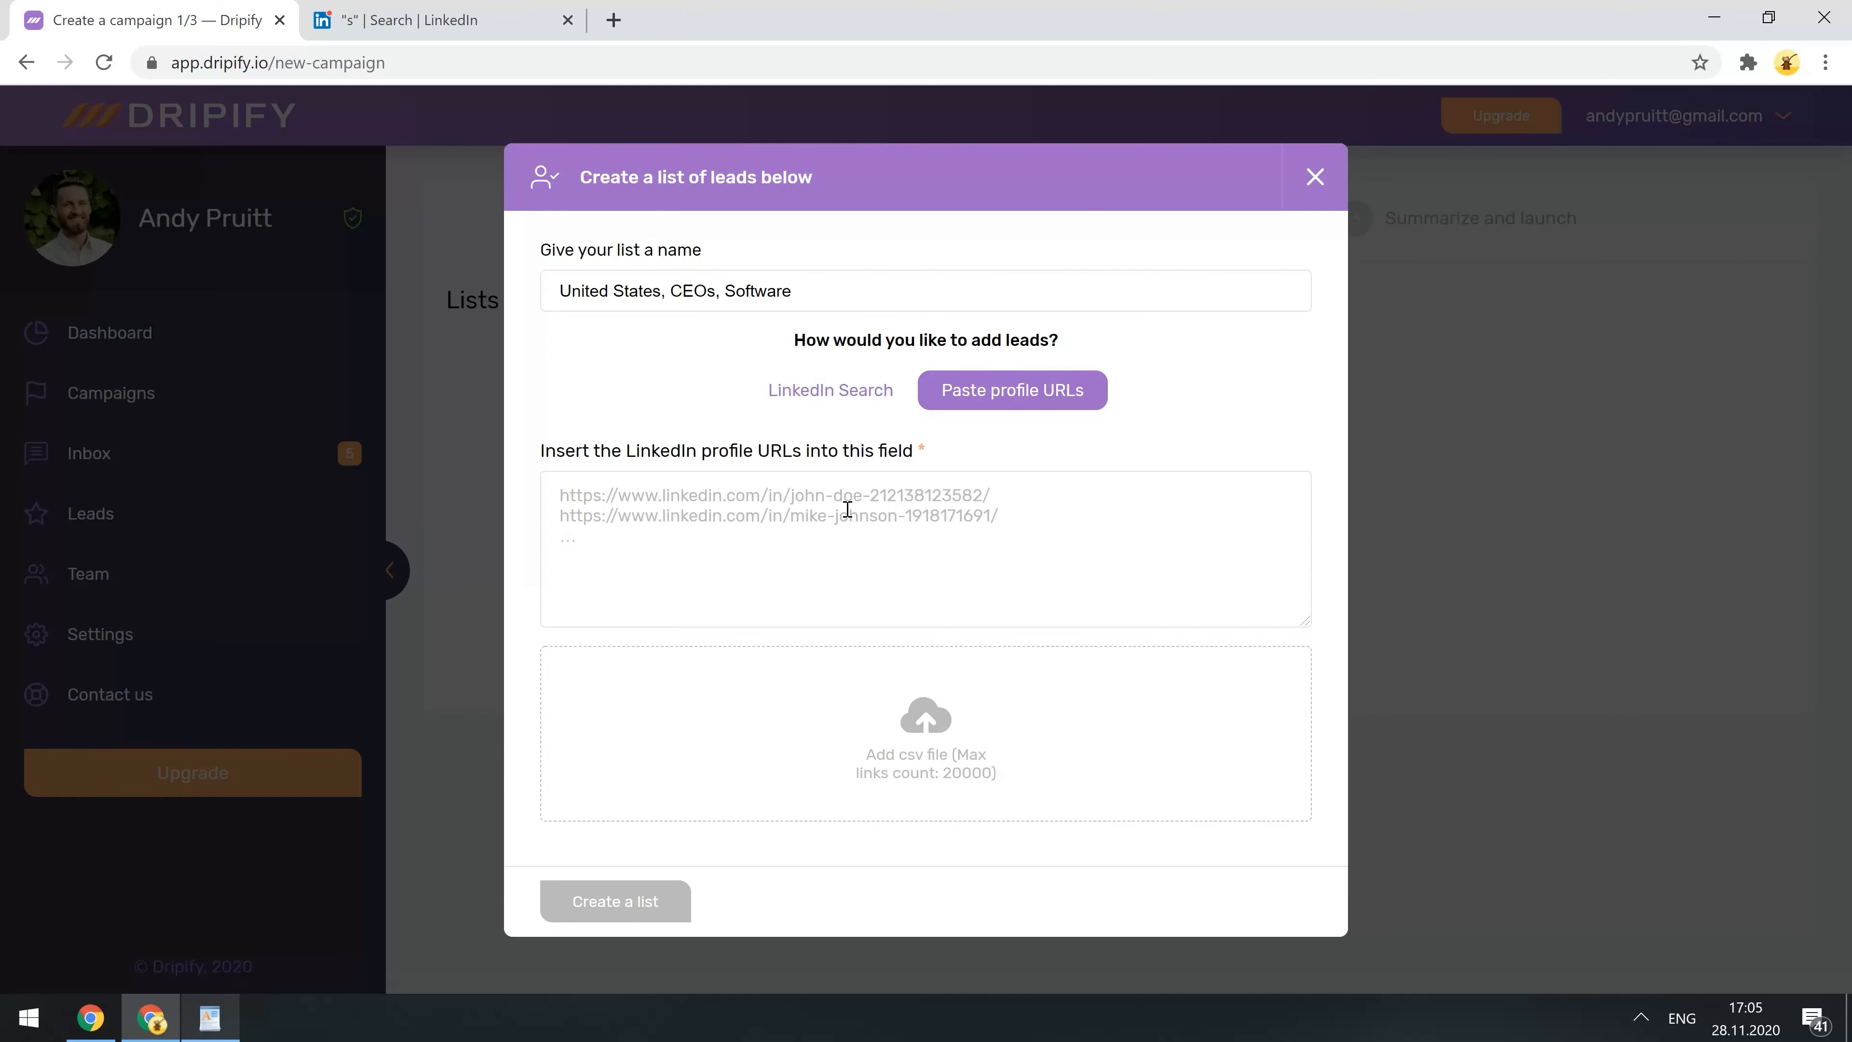
# - Copy the first LinkedIn search result's profile URL into the lead list's URL box
pyautogui.click(436, 16)
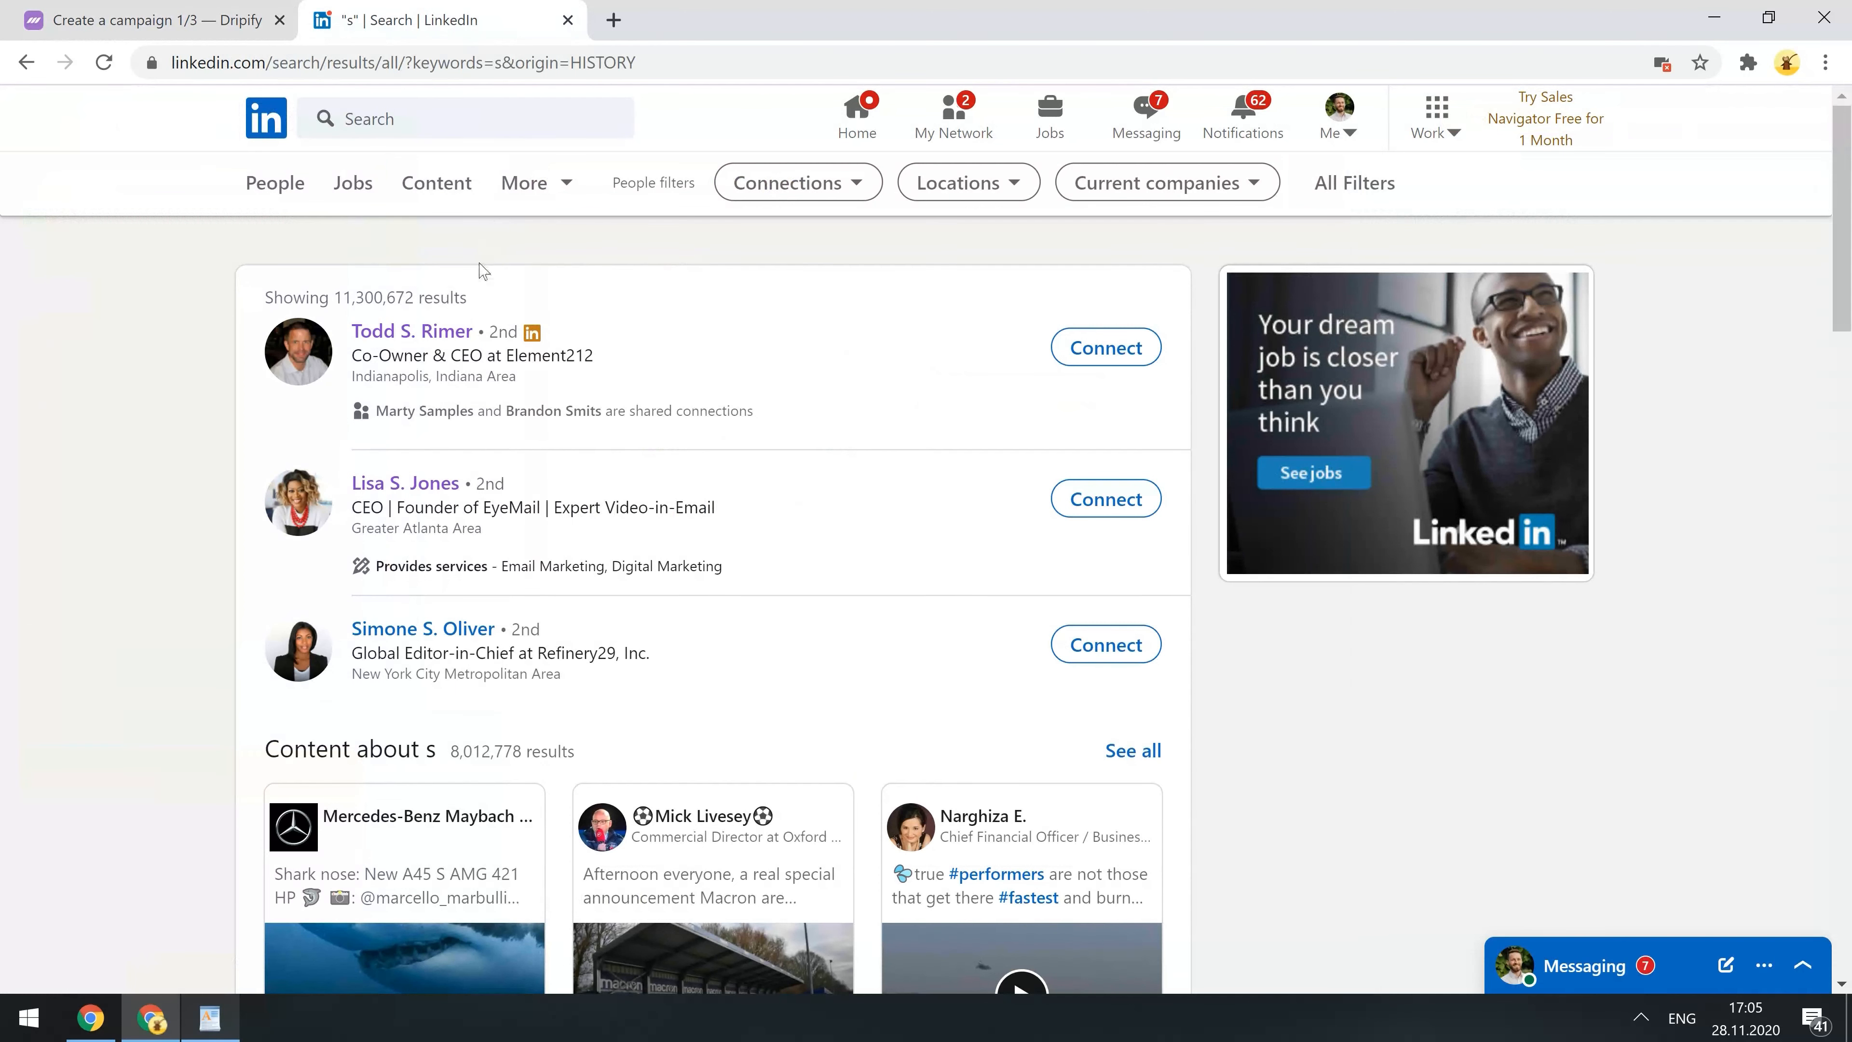
pyautogui.rightClick(440, 326)
pyautogui.click(558, 449)
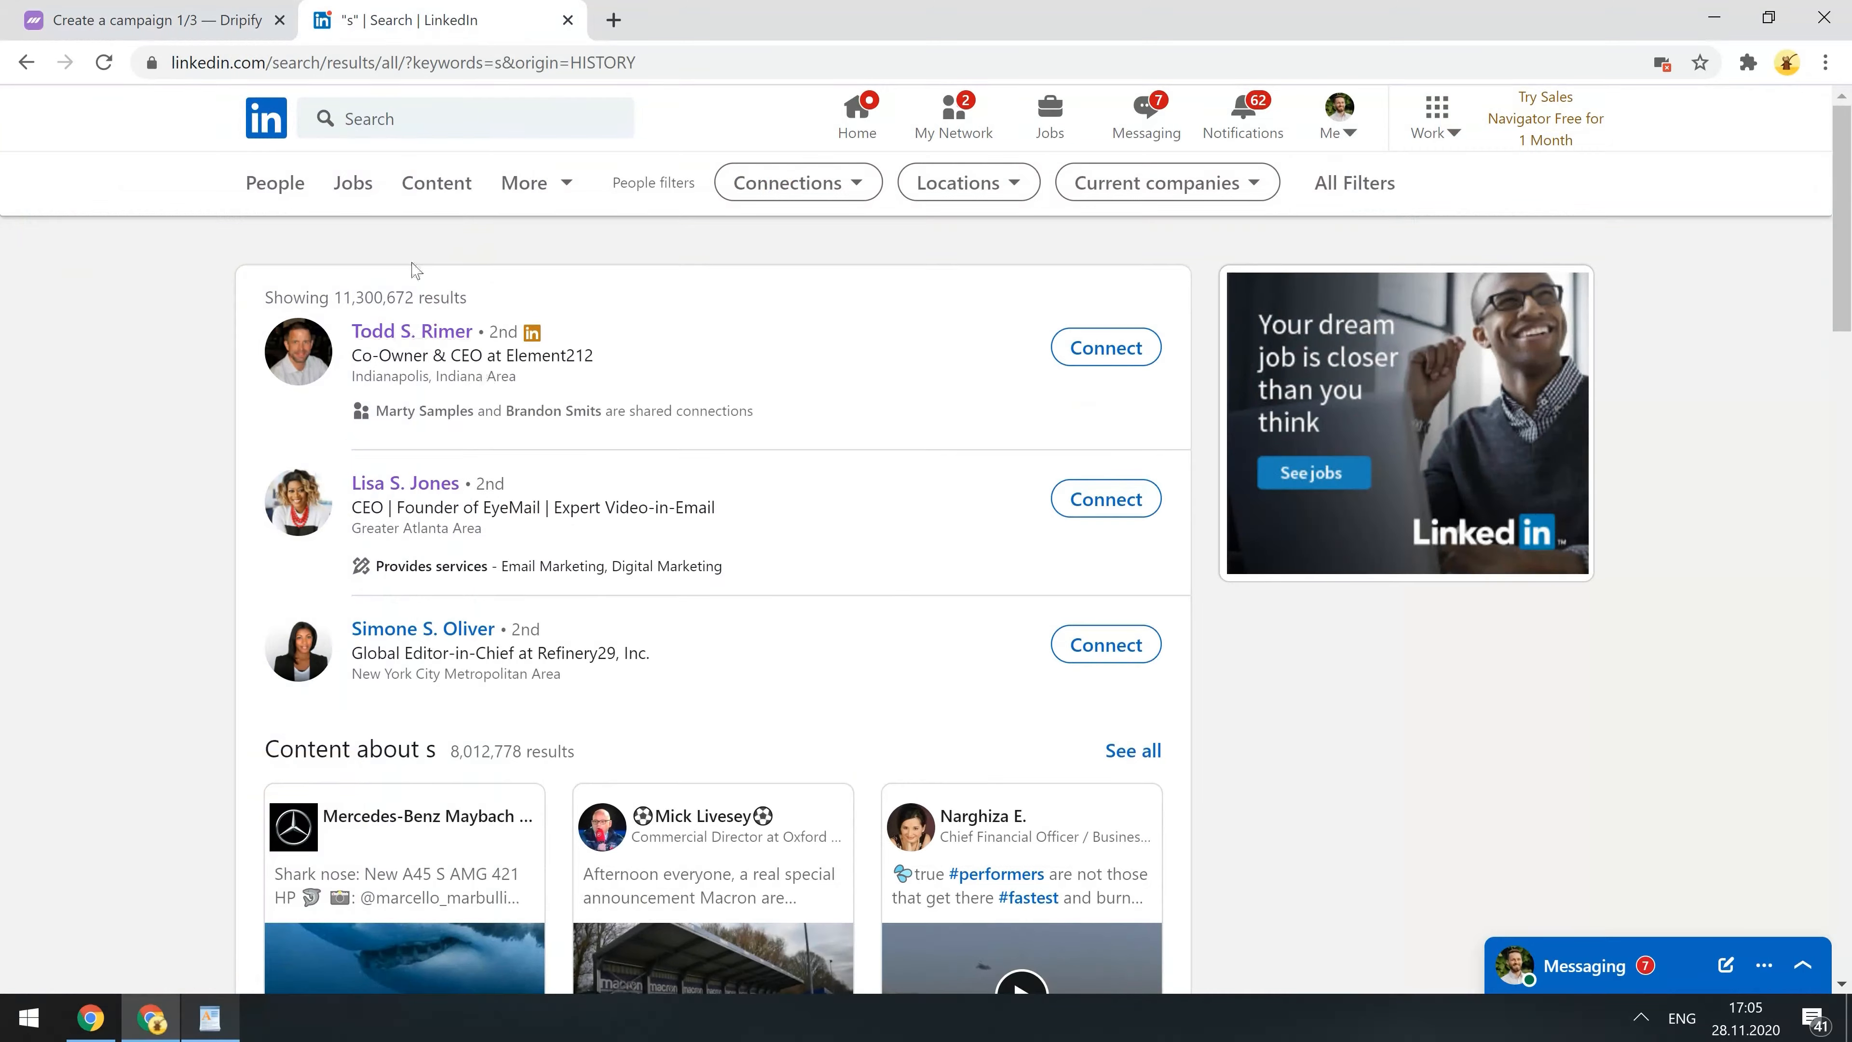
pyautogui.click(222, 24)
pyautogui.click(625, 483)
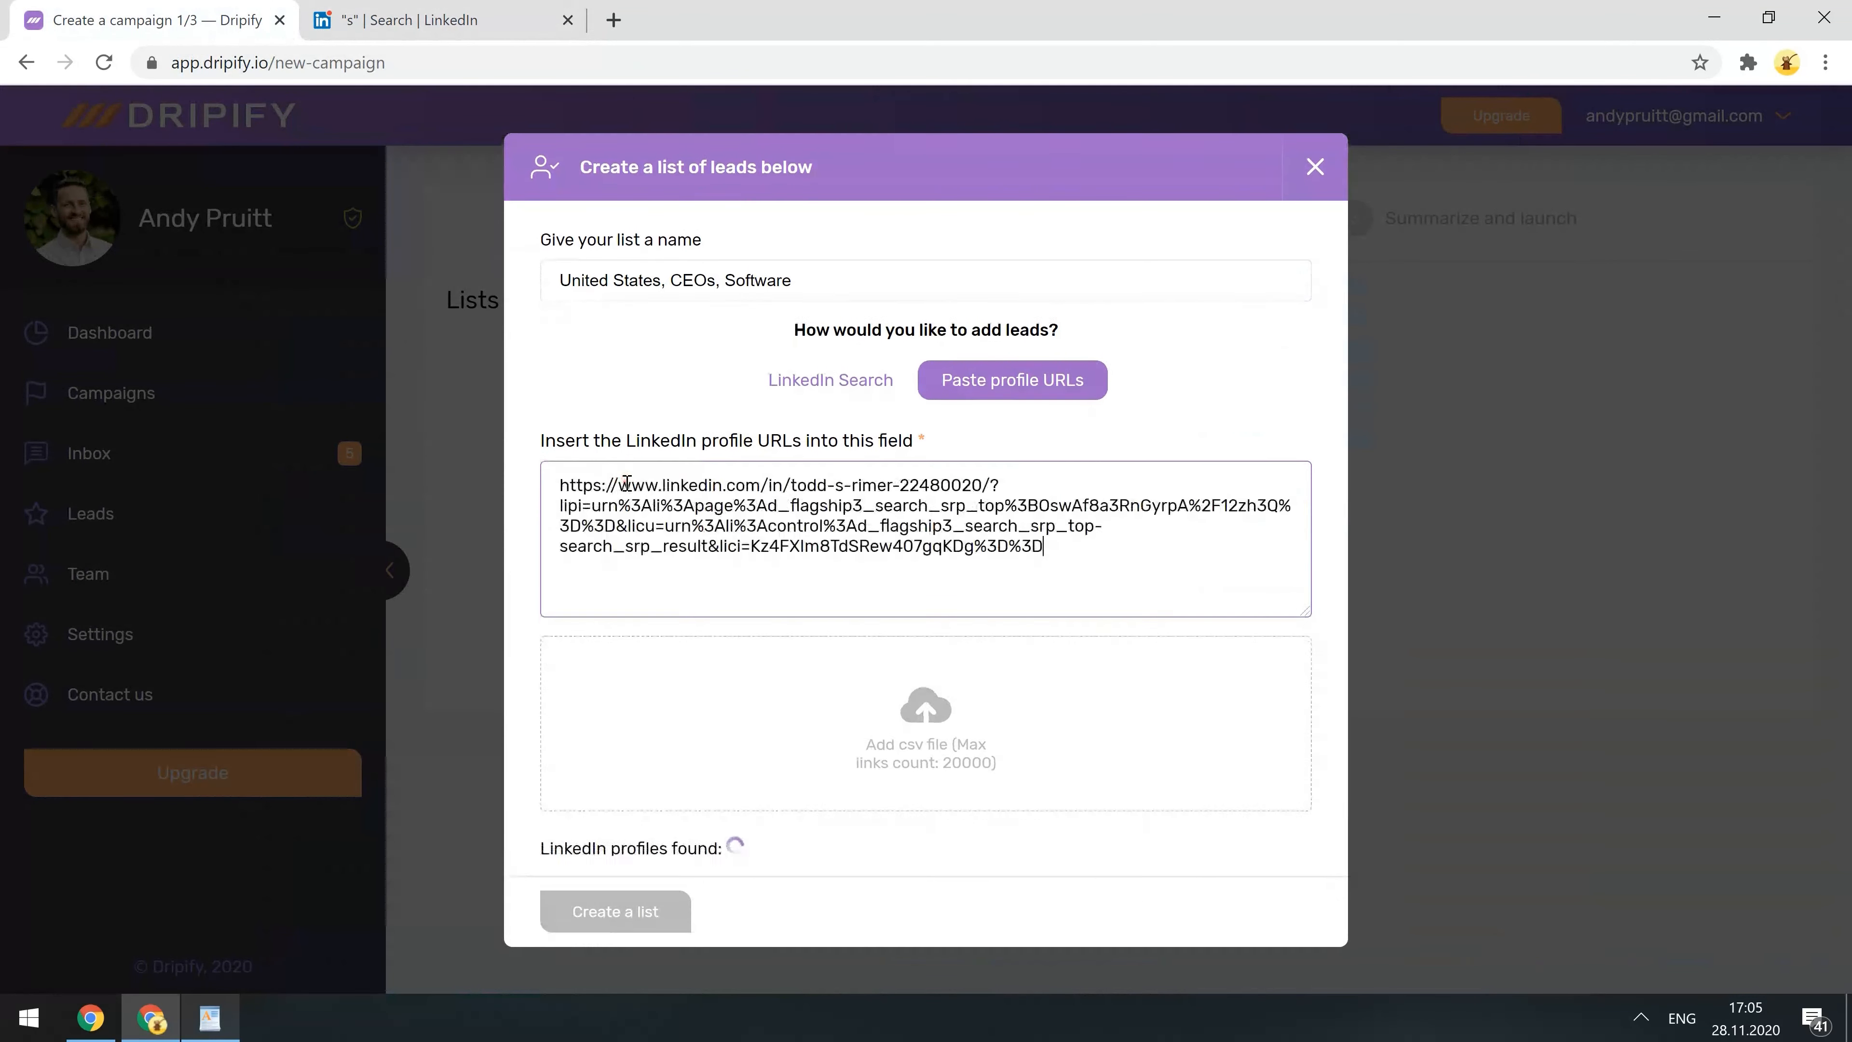
pyautogui.press('Return')
# - Paste the second result's profile URL, then switch the list back to LinkedIn Search
pyautogui.click(467, 20)
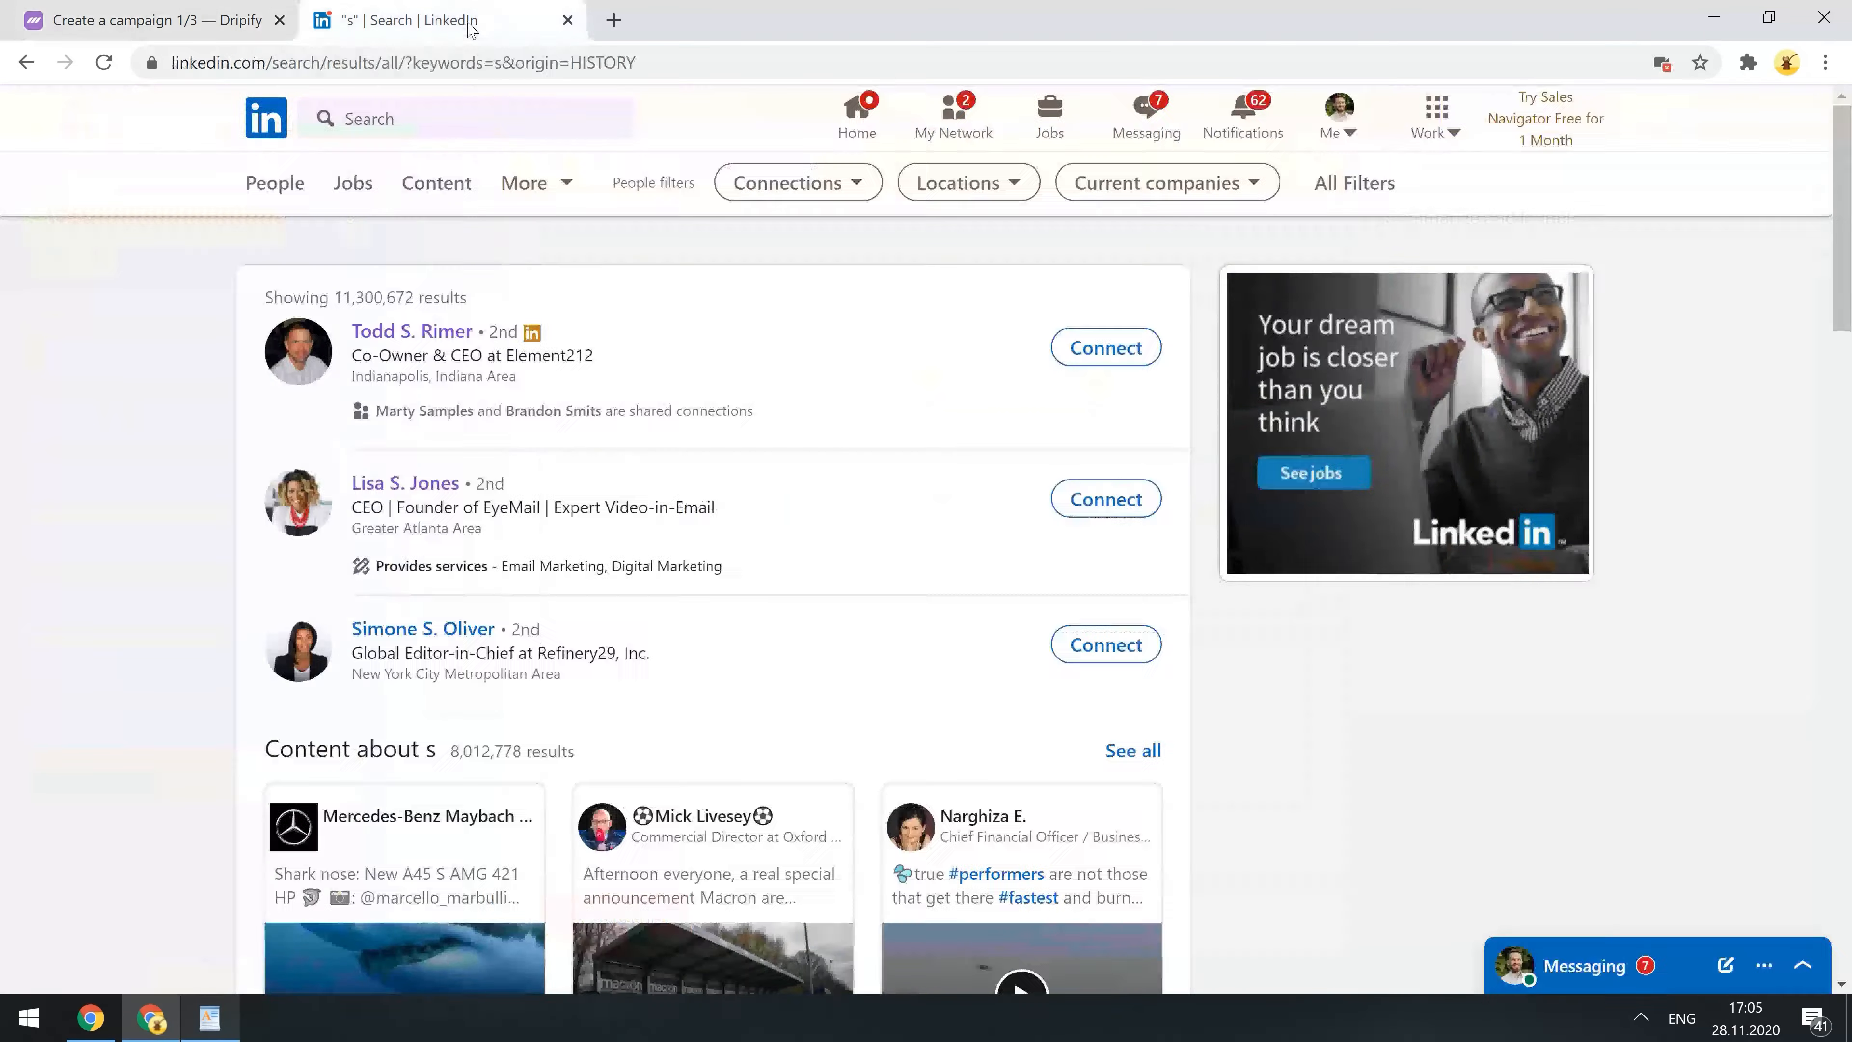
pyautogui.rightClick(405, 478)
pyautogui.click(503, 627)
pyautogui.click(175, 17)
pyautogui.hotkey('ctrl', 'v')
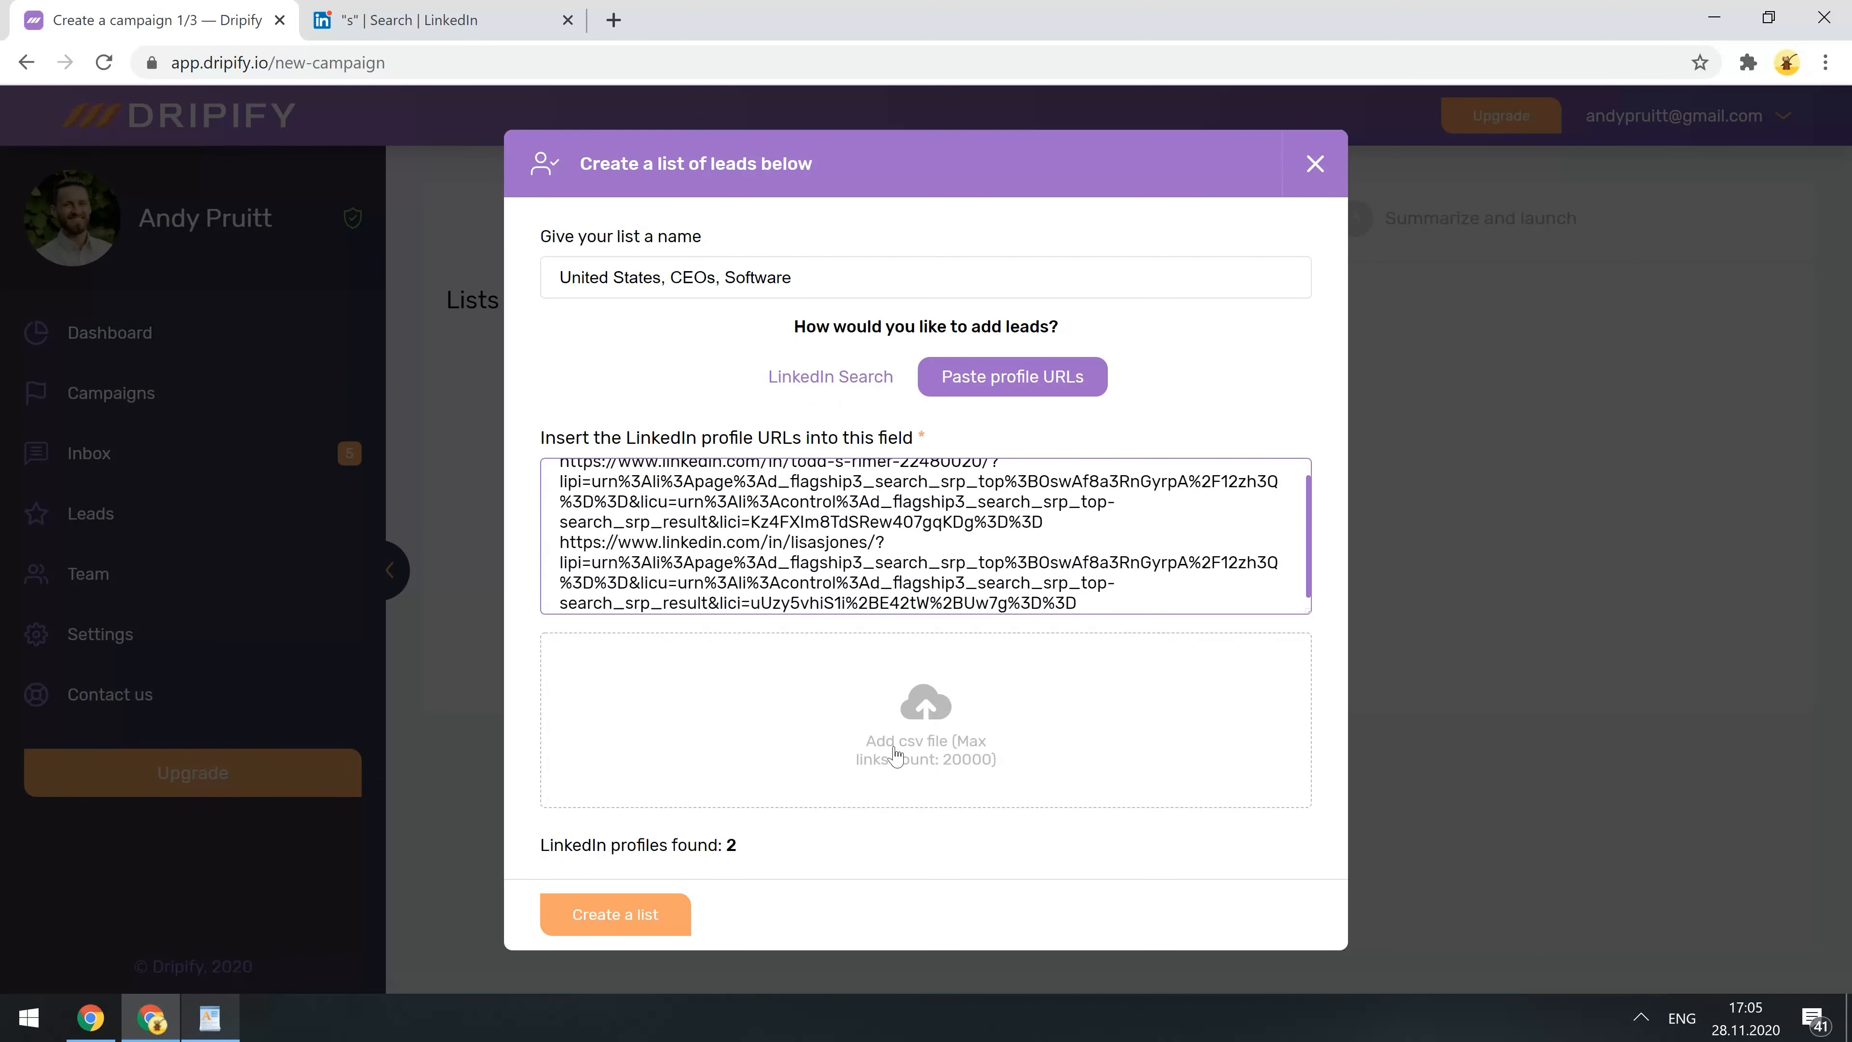
pyautogui.click(837, 380)
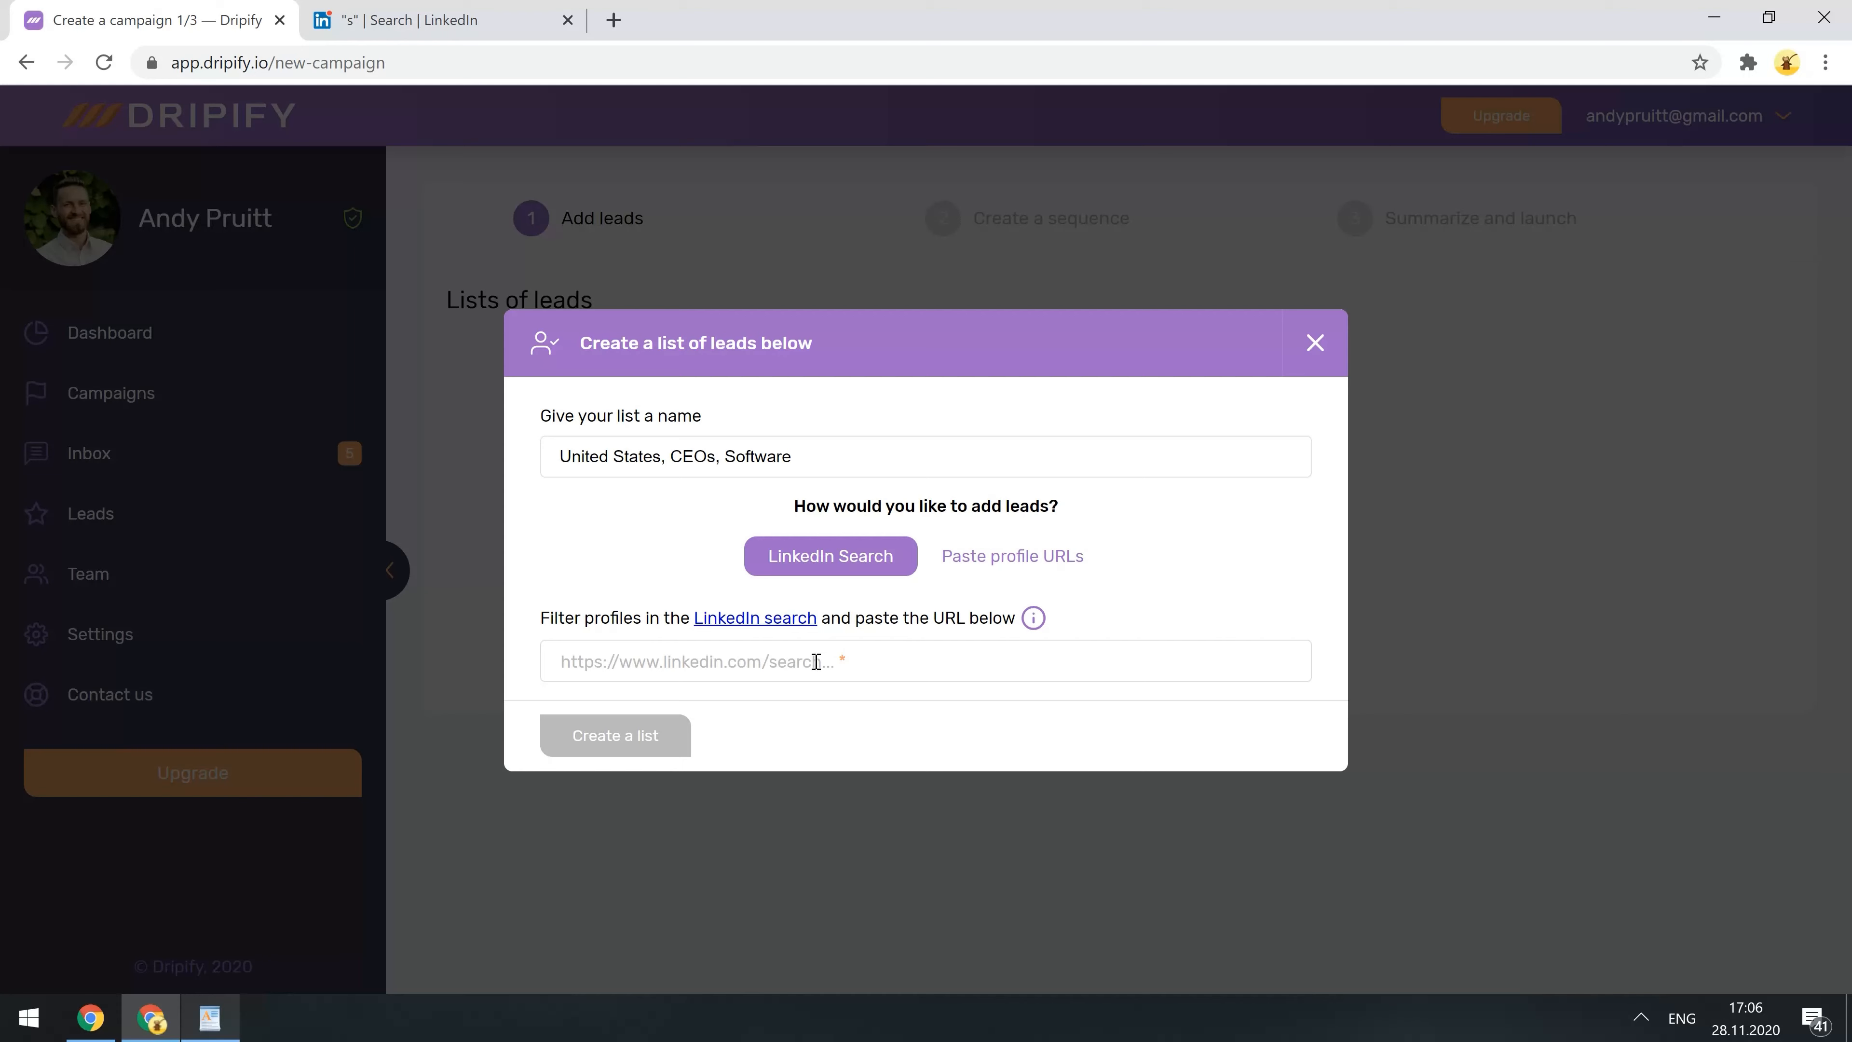
pyautogui.click(394, 12)
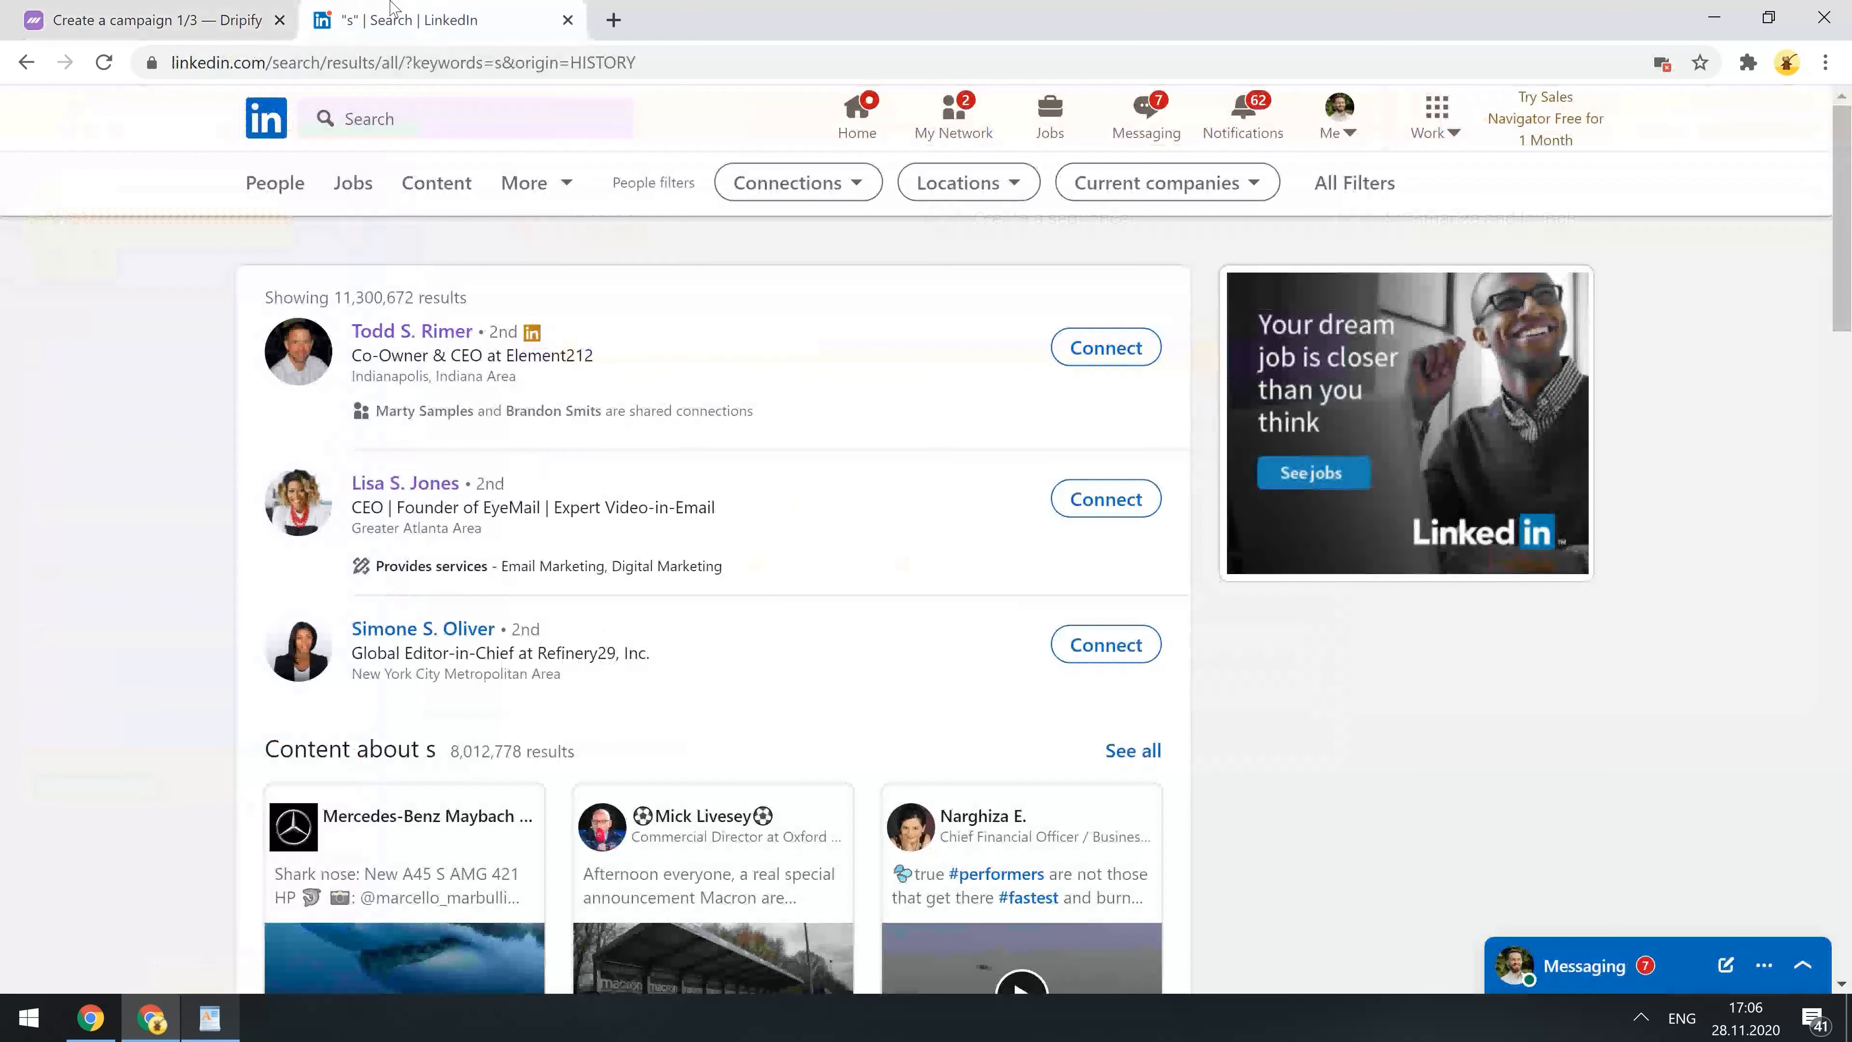
# - Filter the LinkedIn people search to 2nd and 3rd+ connections
pyautogui.click(809, 183)
pyautogui.click(748, 290)
pyautogui.click(747, 328)
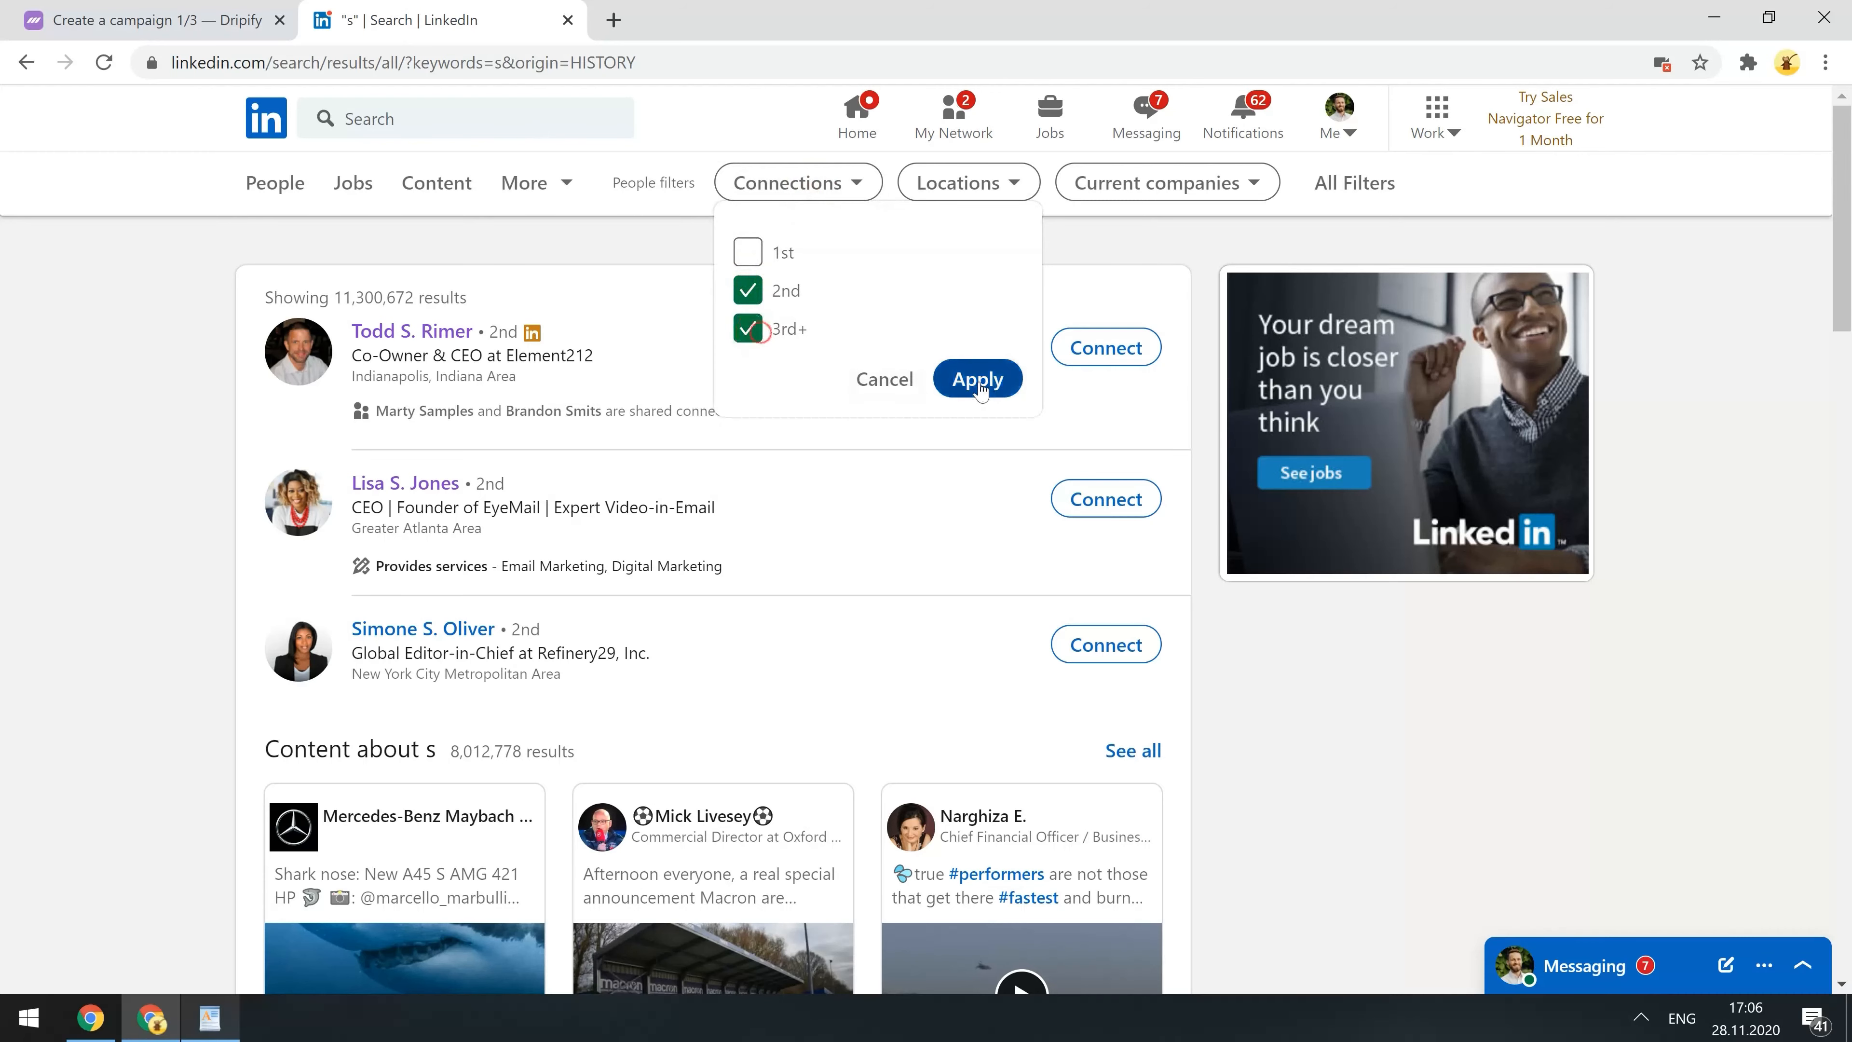
pyautogui.click(977, 378)
# - Add United States, Computer Software and title CEO filters, then copy the search URL
pyautogui.click(1054, 195)
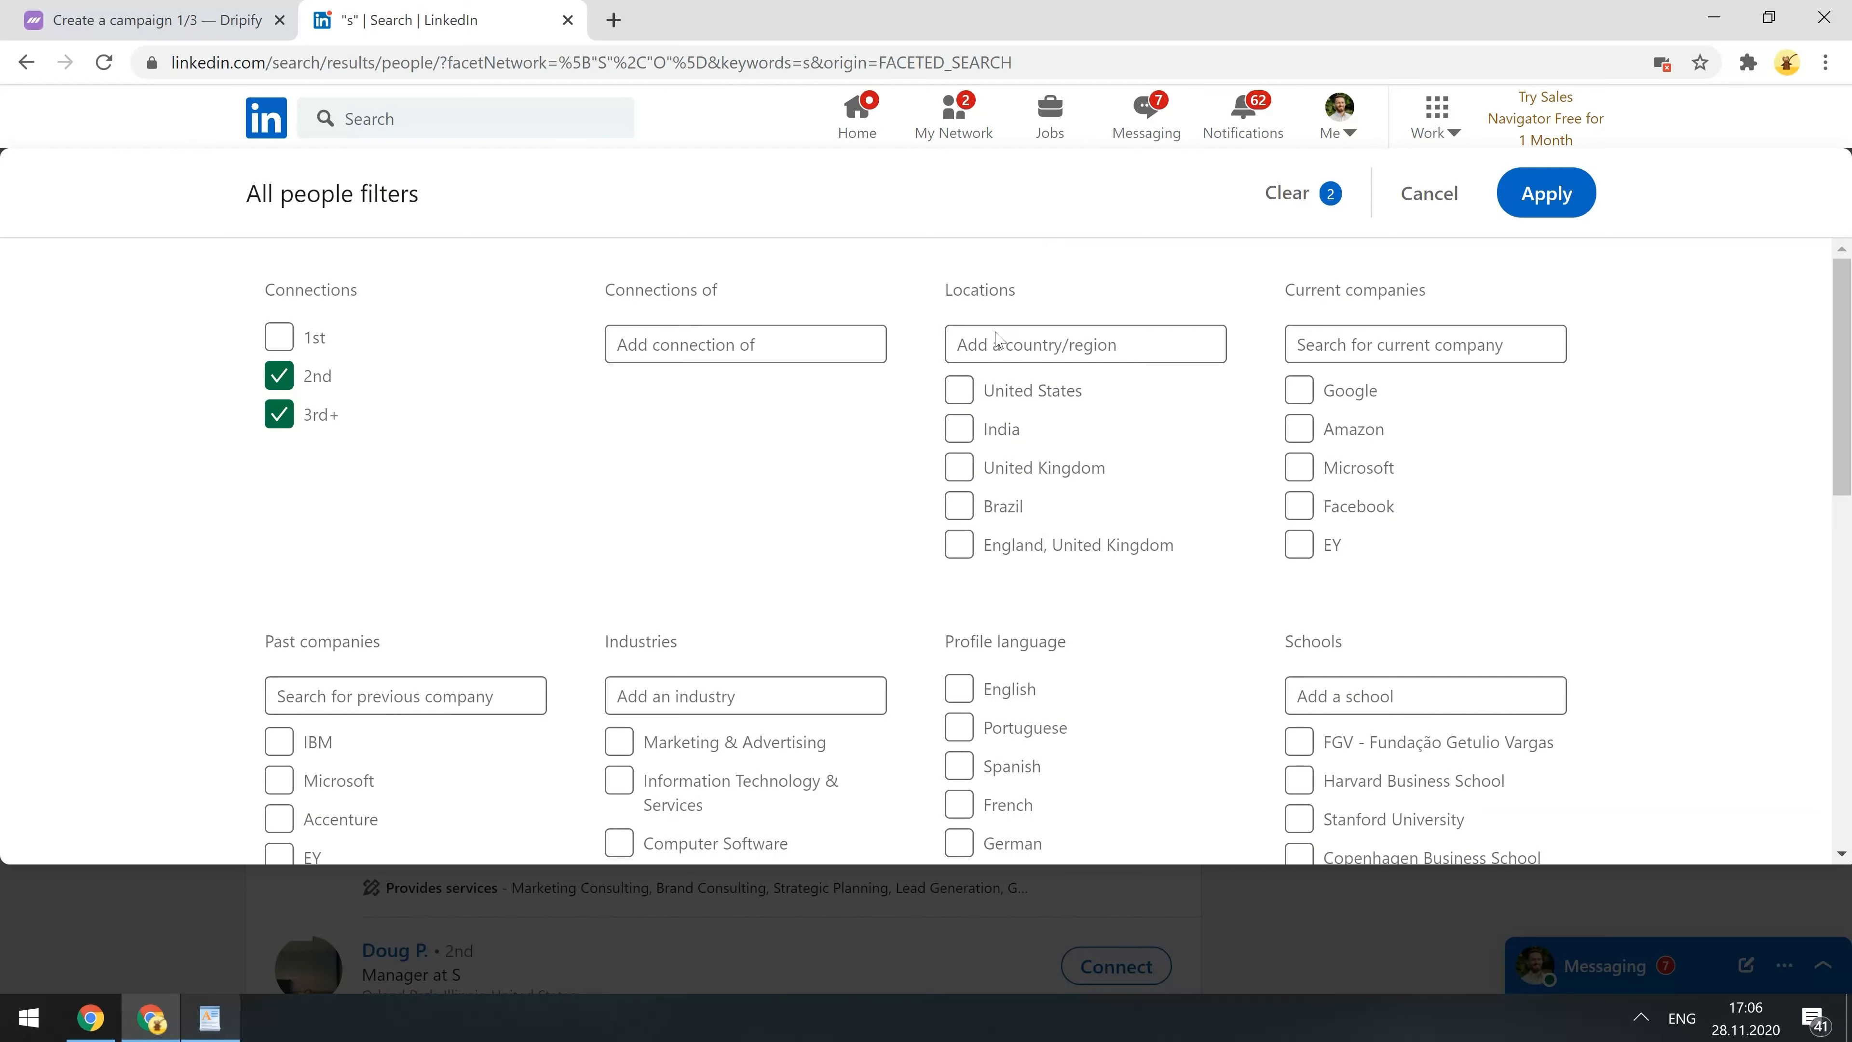
pyautogui.click(959, 392)
pyautogui.scroll(-2, 959, 398)
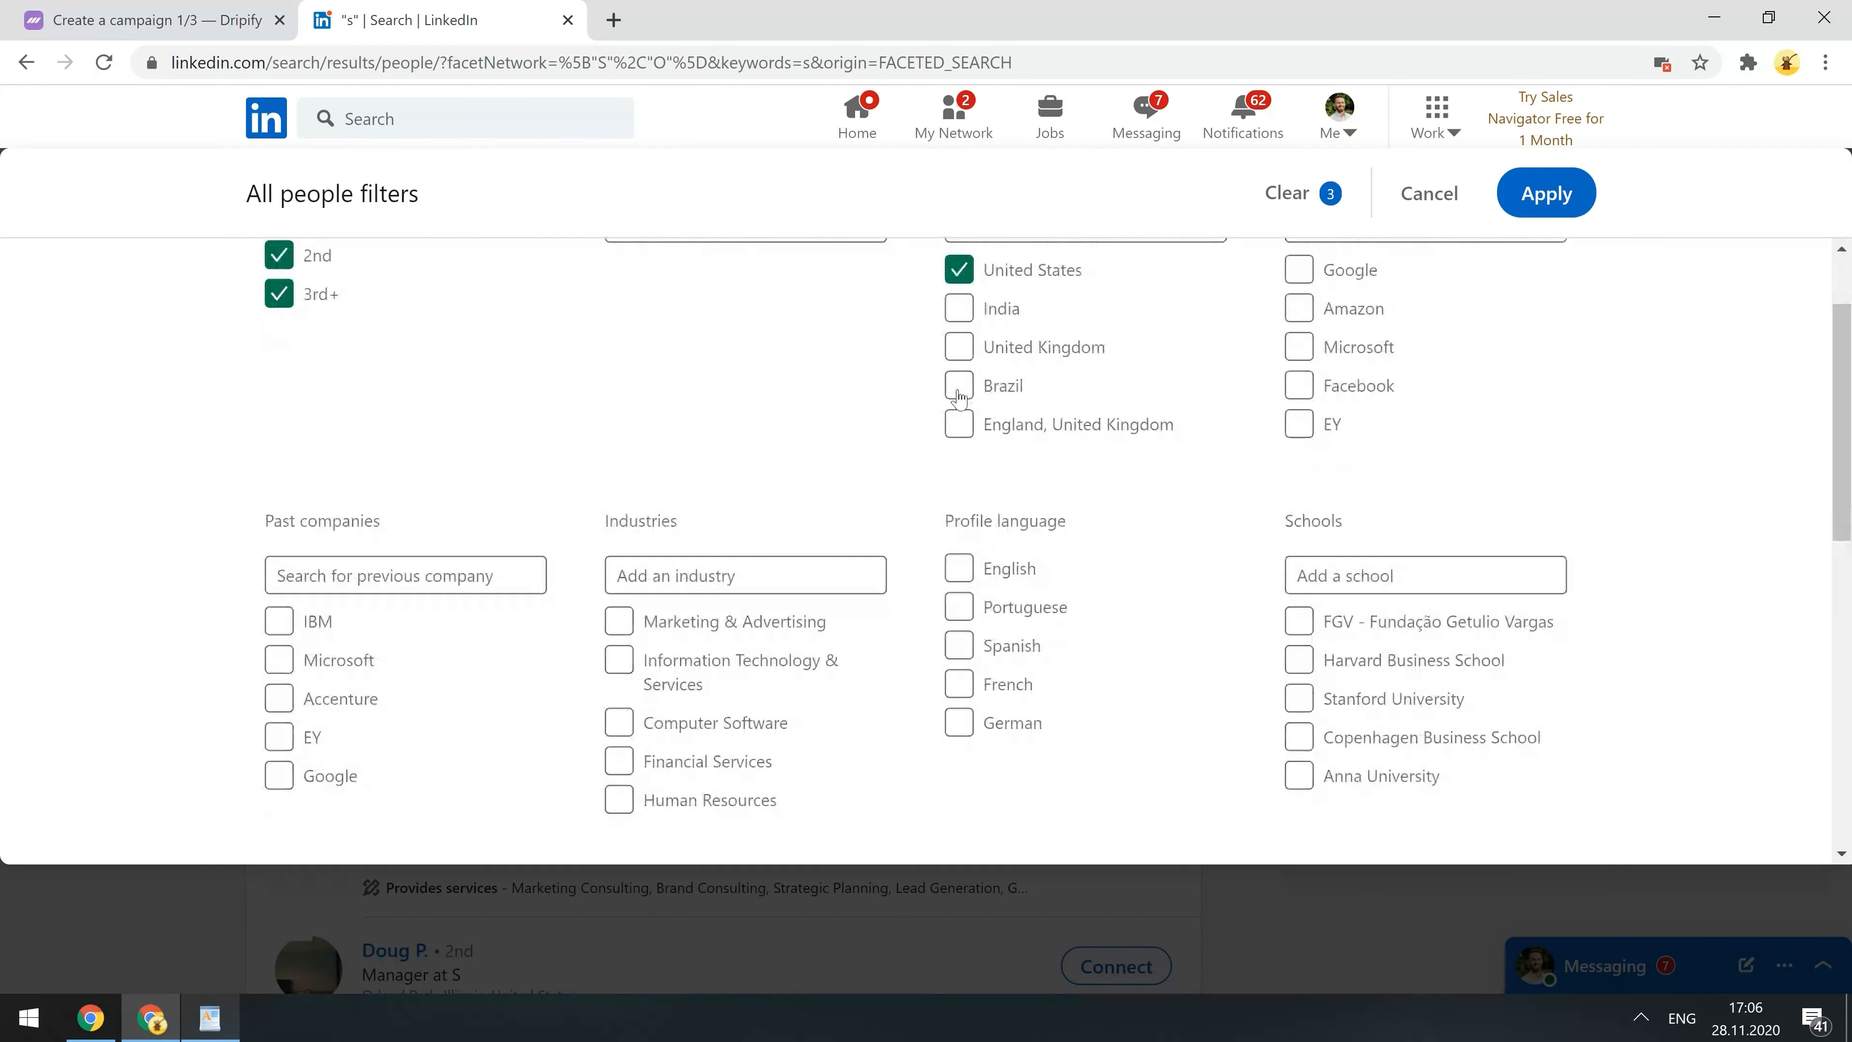
pyautogui.click(621, 722)
pyautogui.scroll(-5, 625, 725)
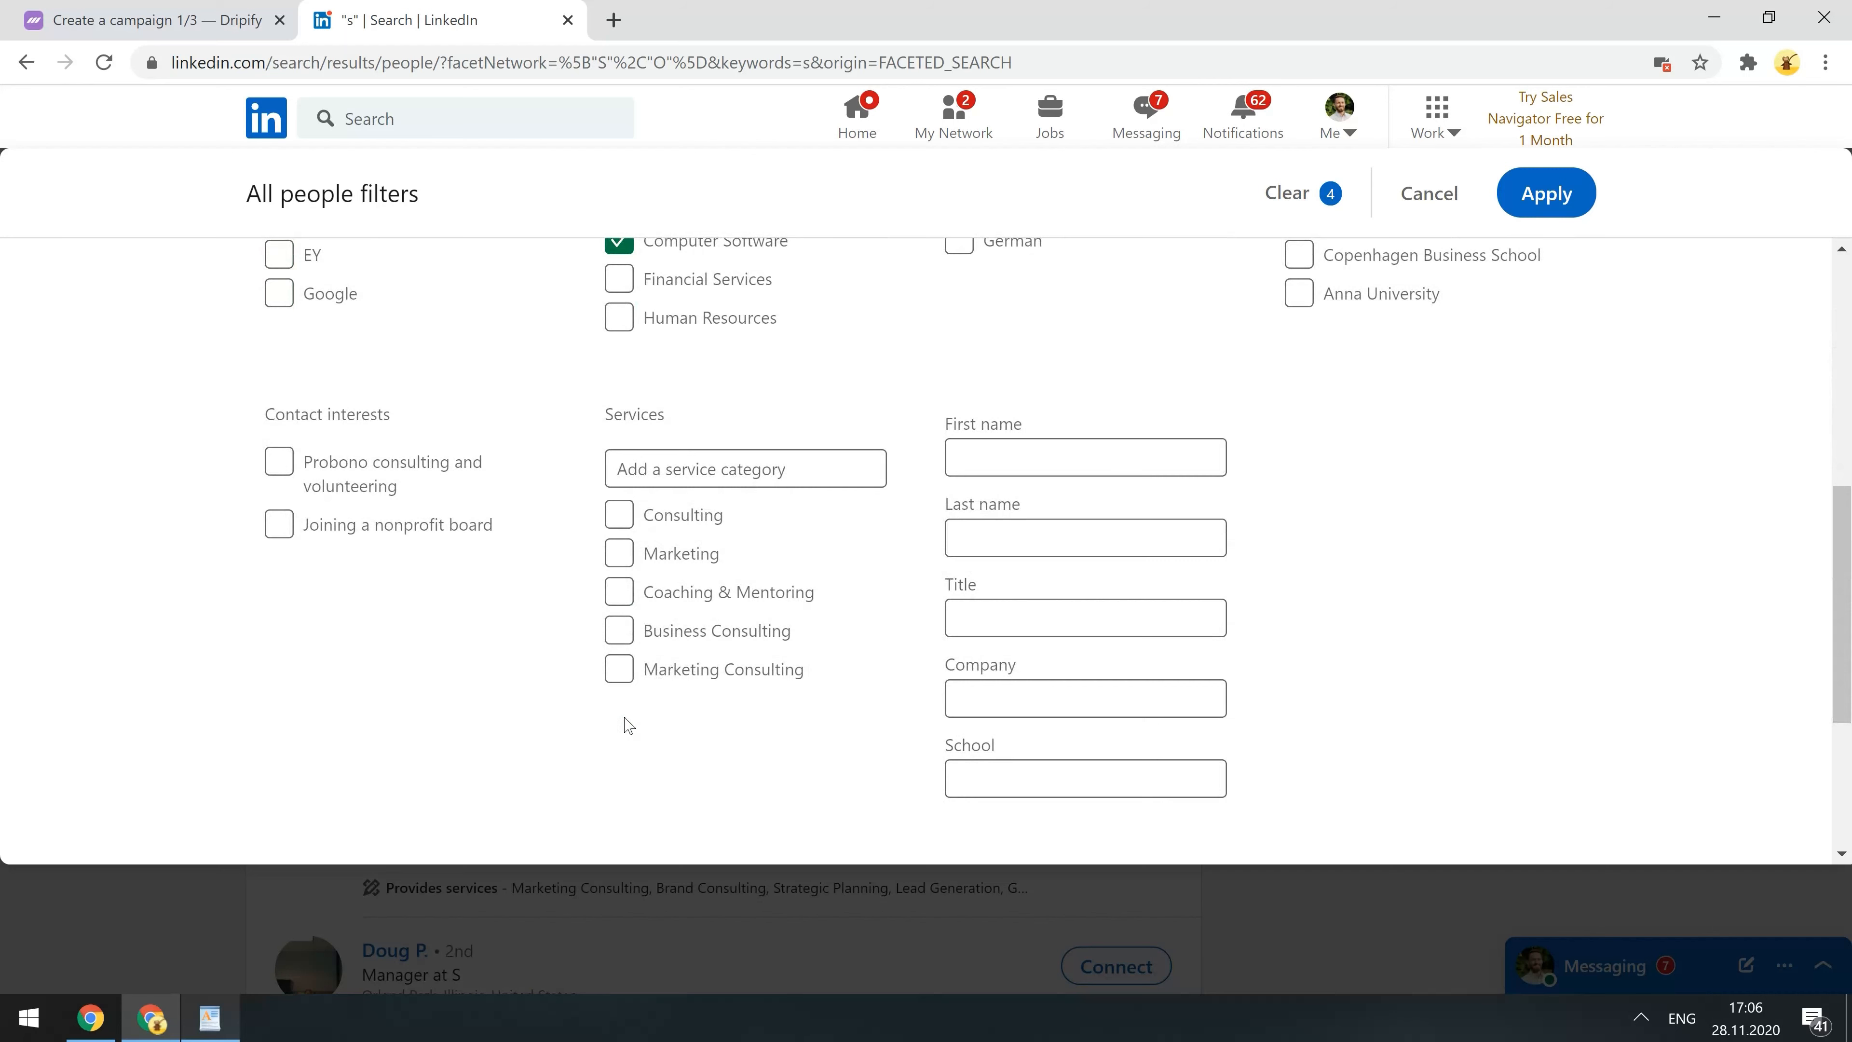
pyautogui.click(997, 625)
pyautogui.write('CEO')
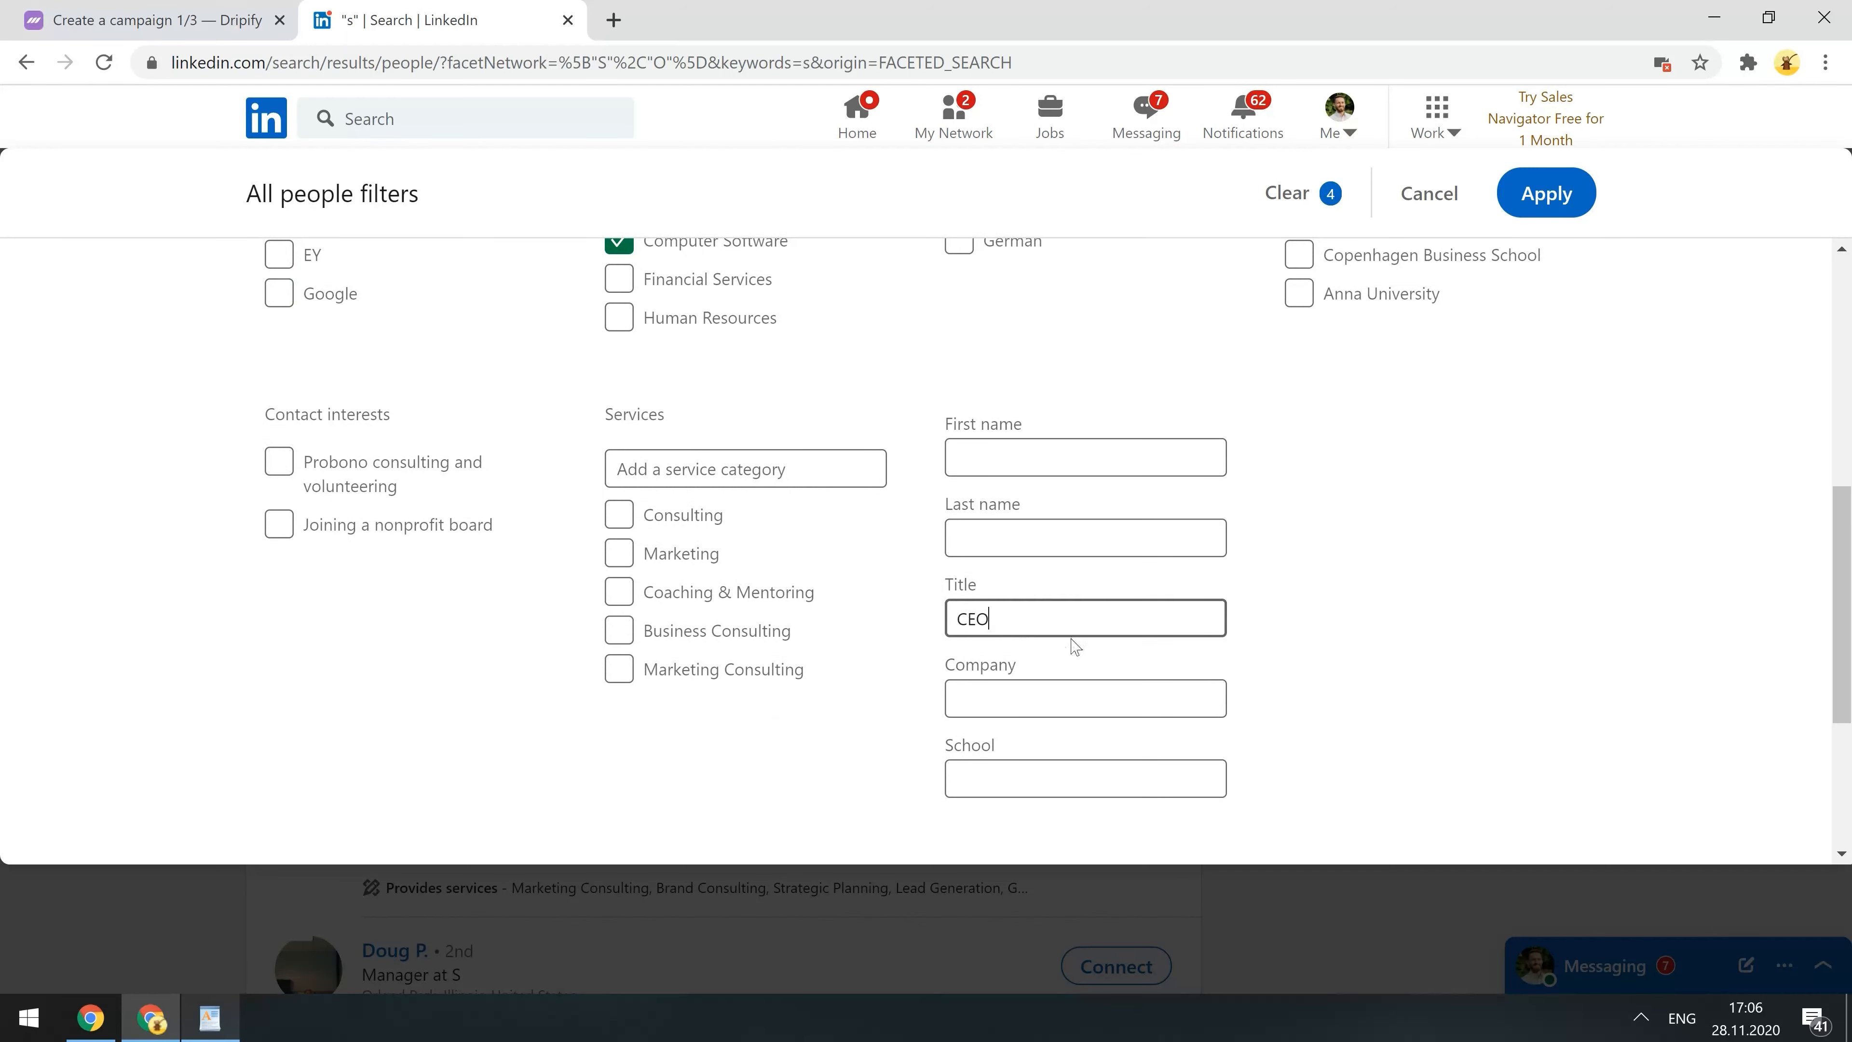
pyautogui.click(1556, 198)
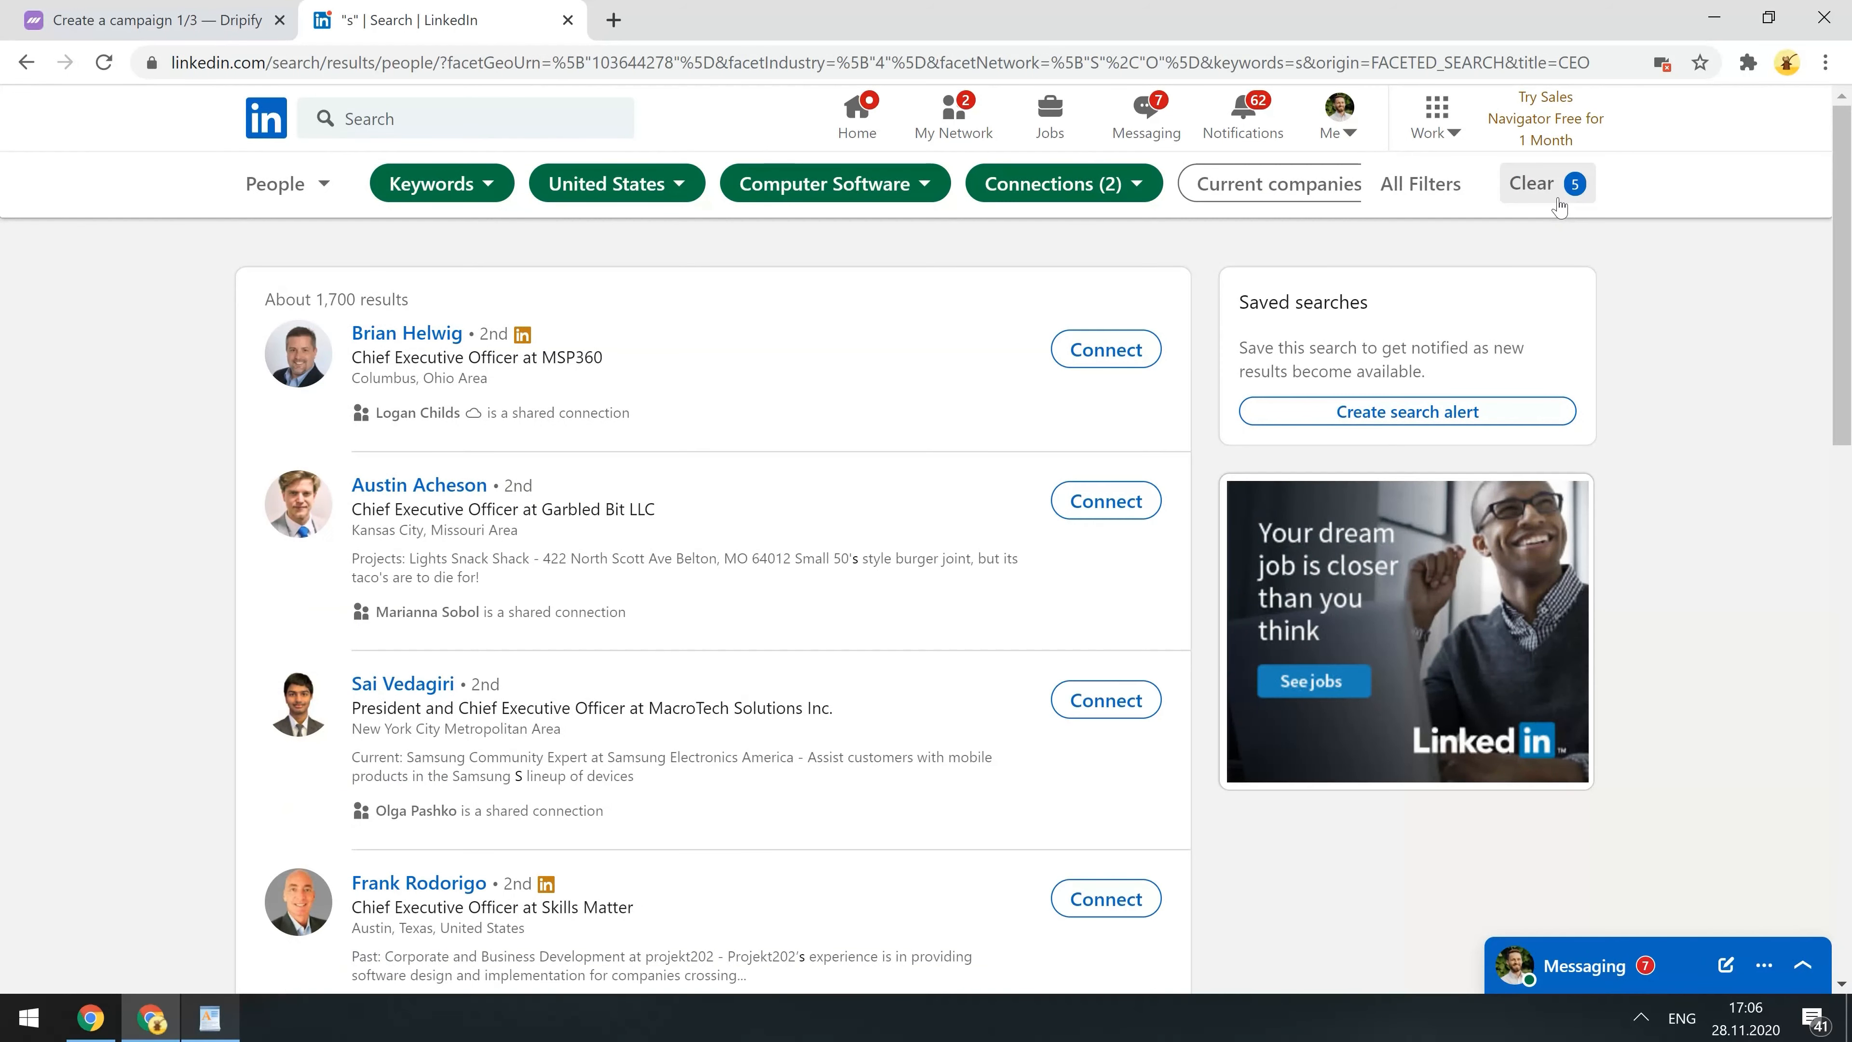
pyautogui.click(726, 64)
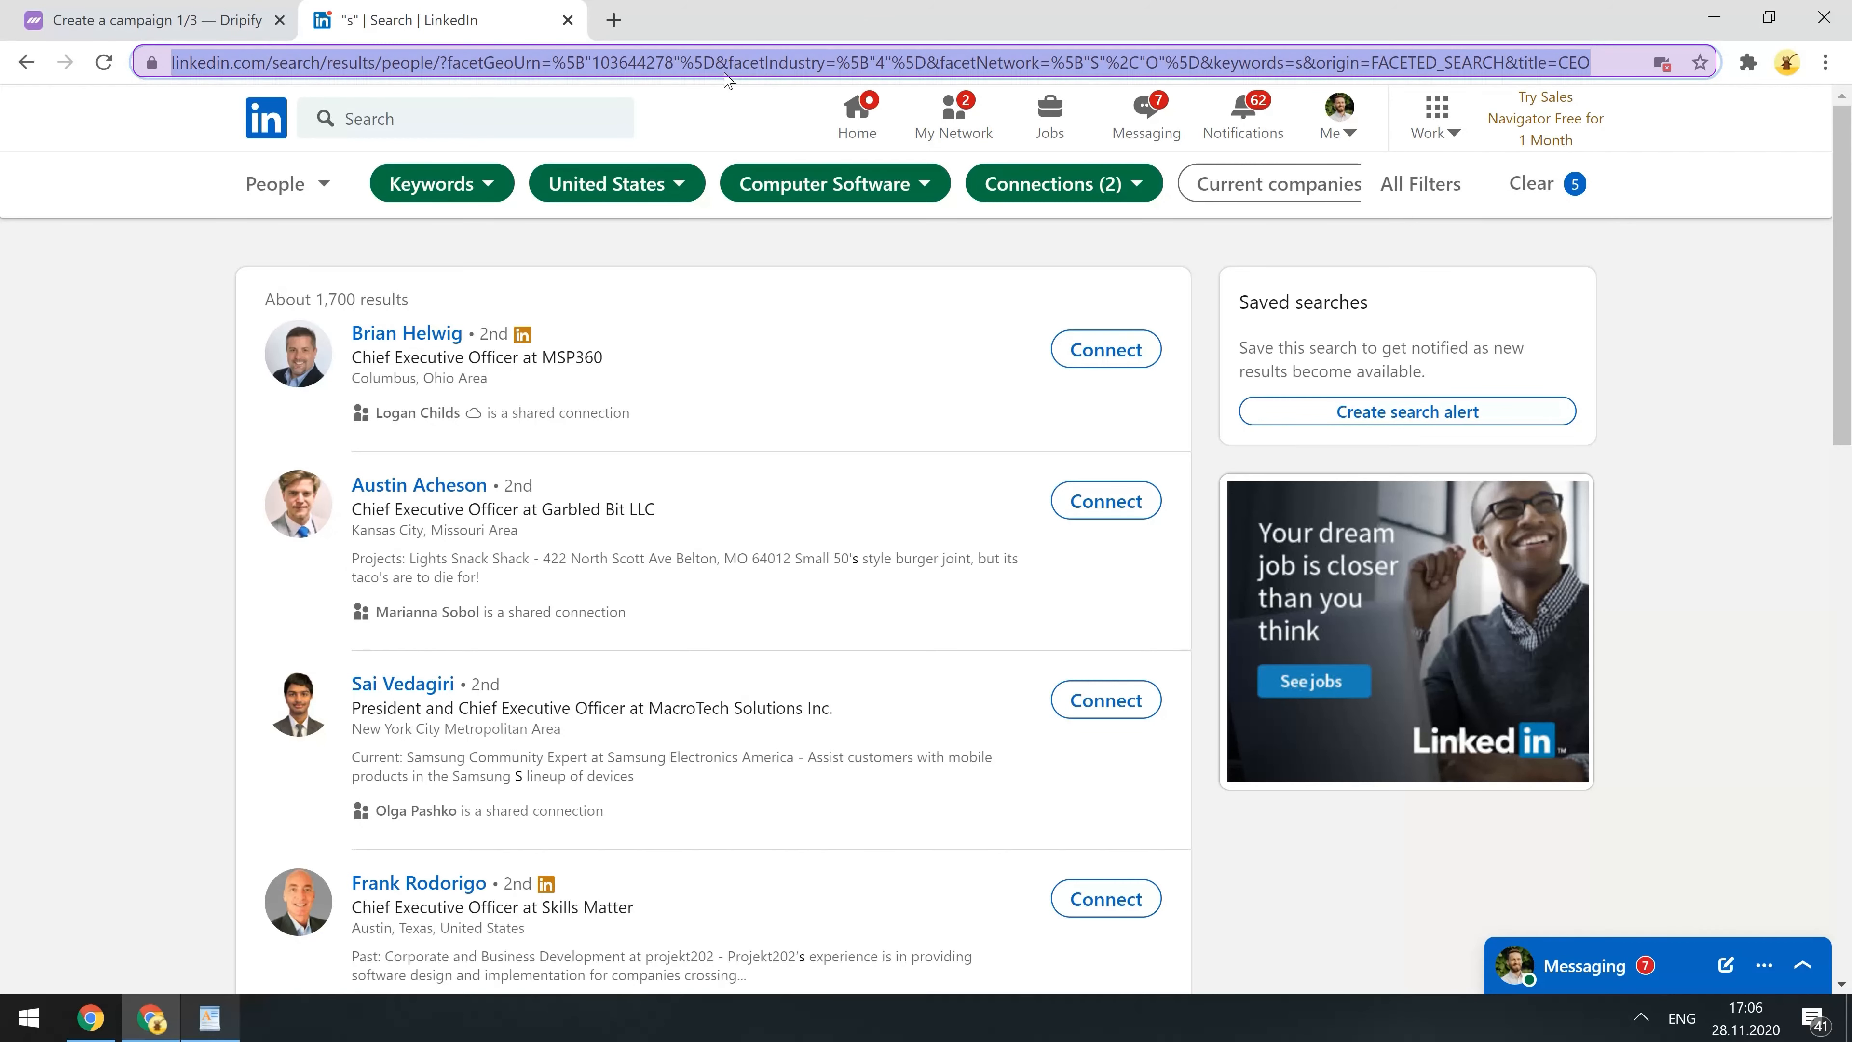
pyautogui.click(104, 8)
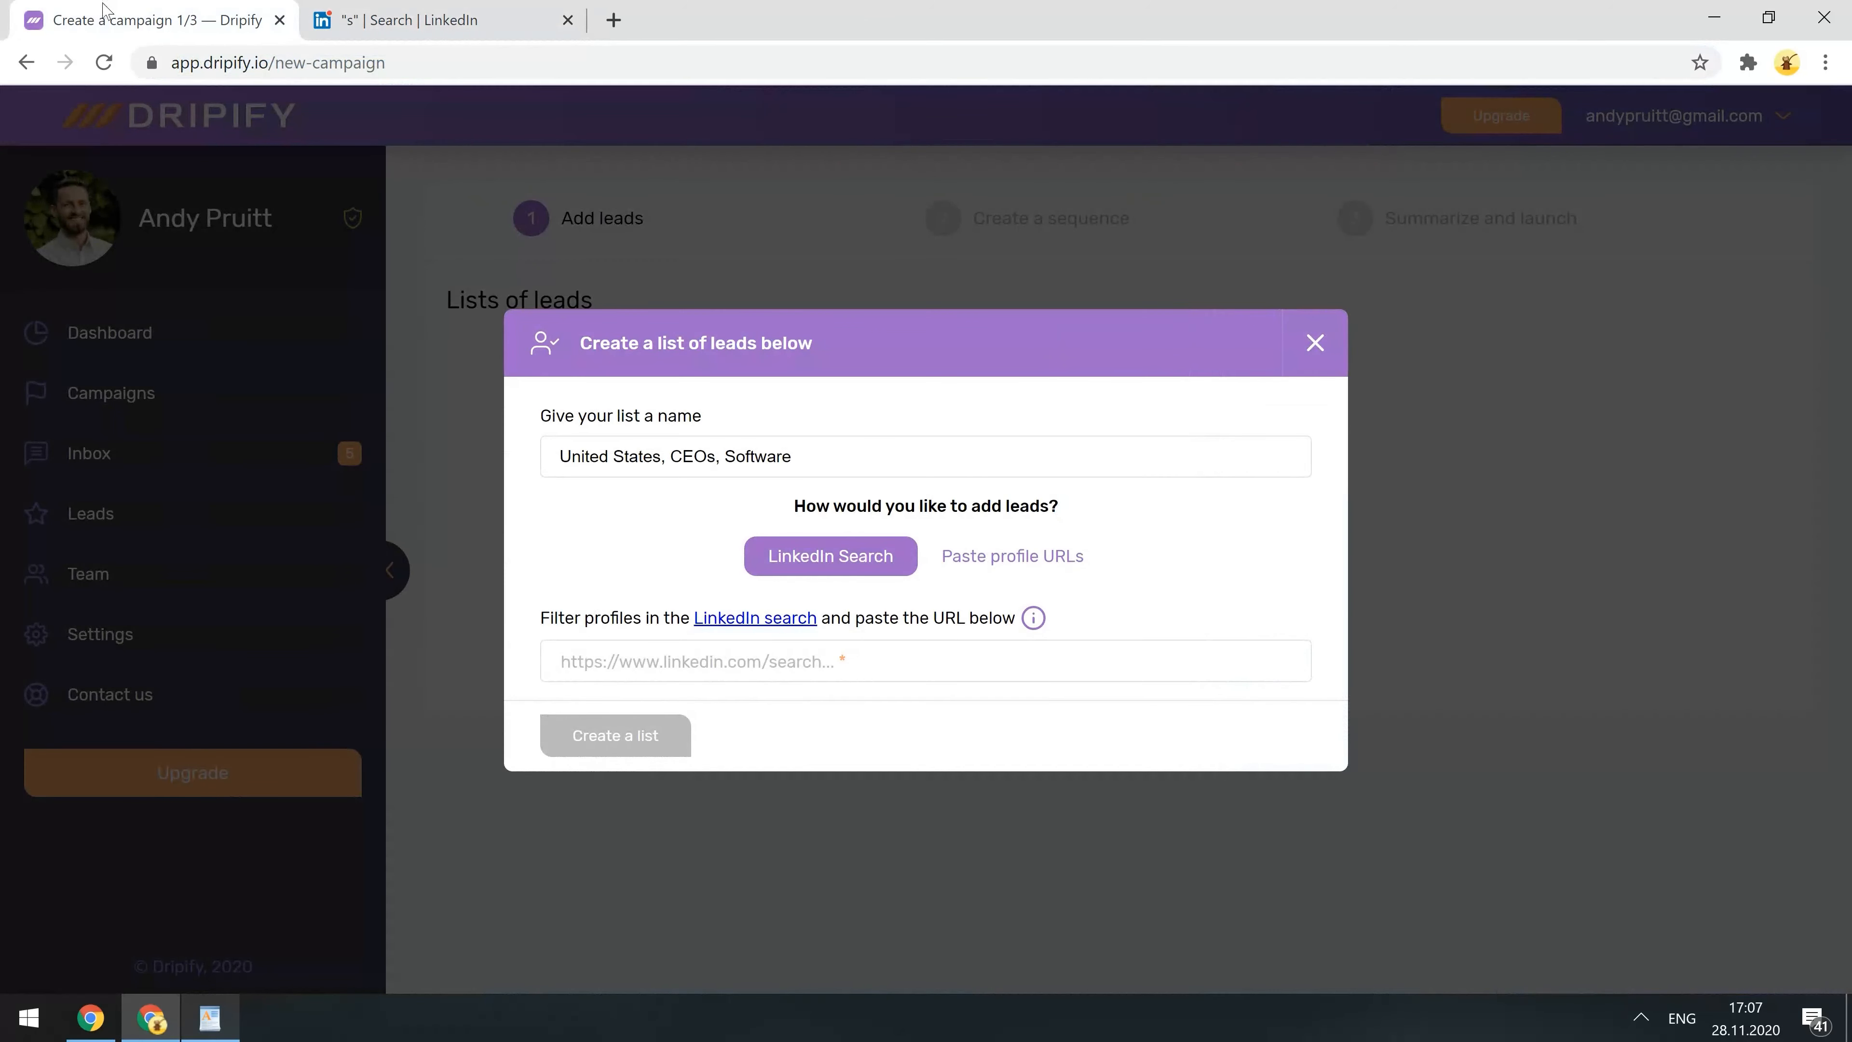
# - Paste the filtered LinkedIn search URL, add the maximum 2500 users, and create the list
pyautogui.click(596, 656)
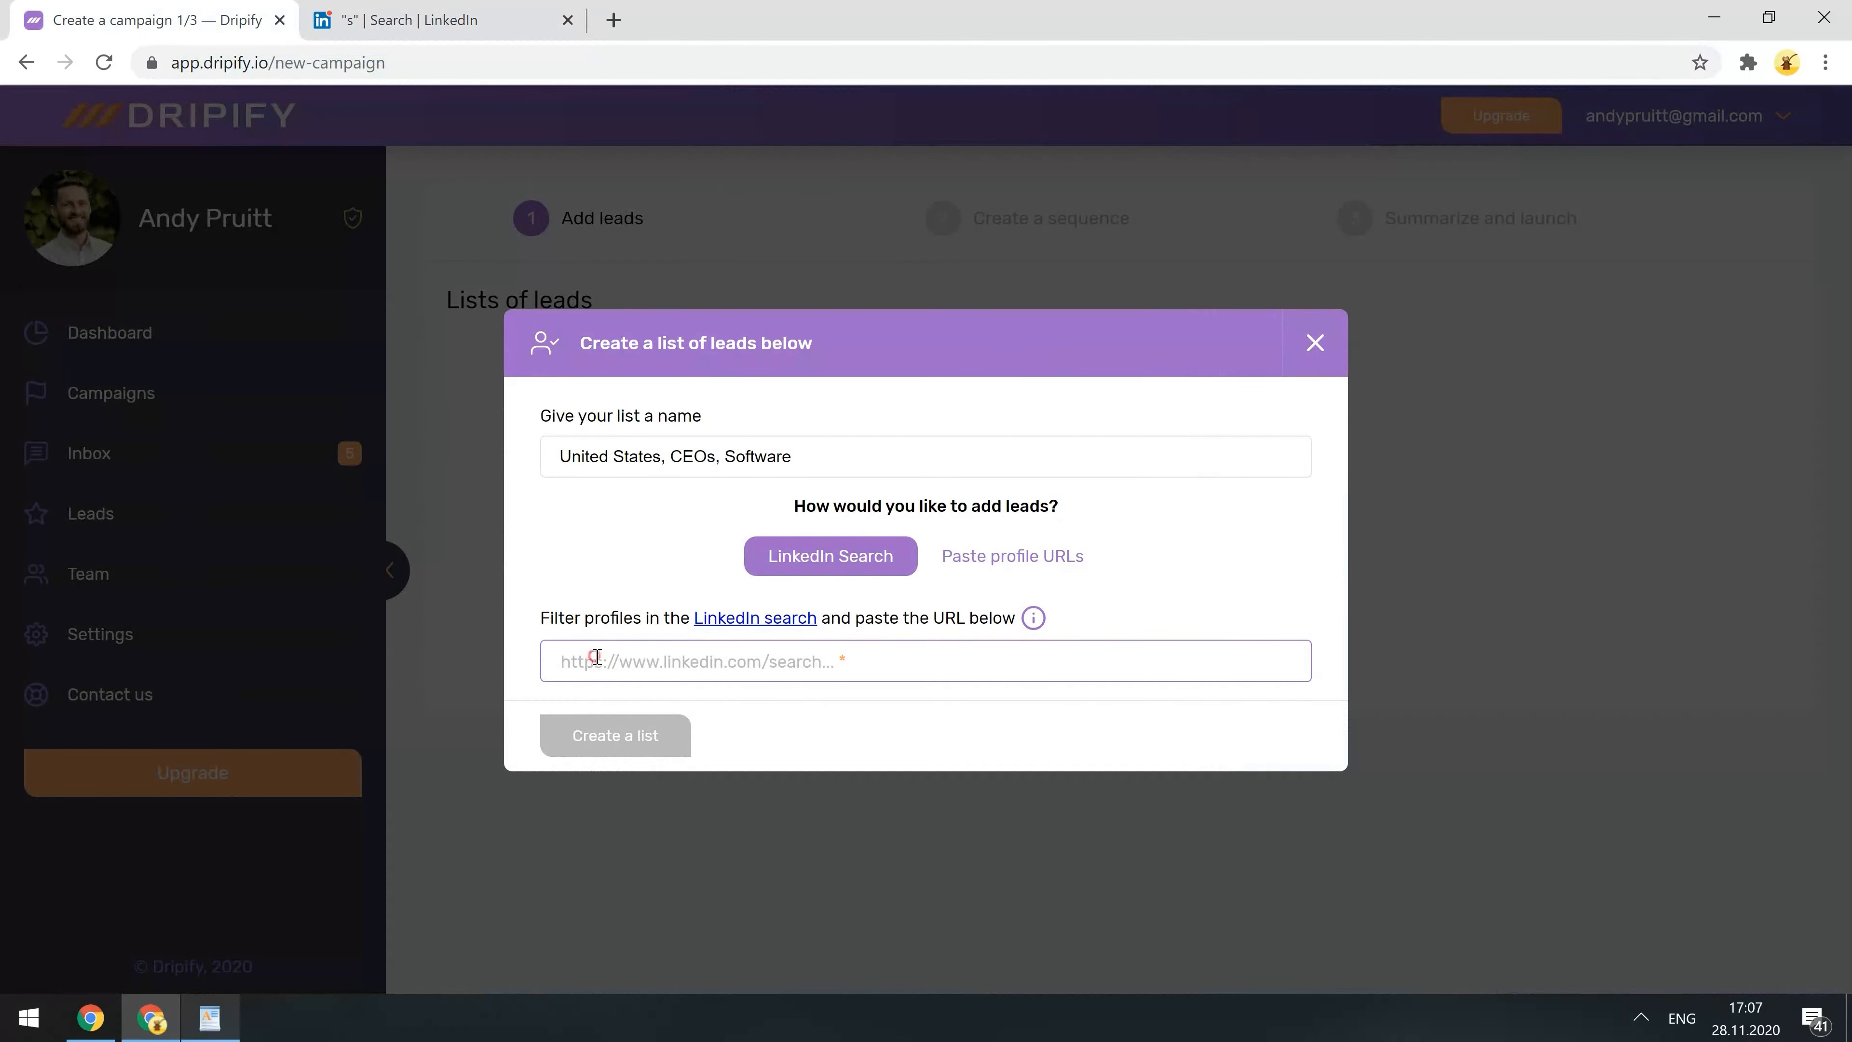
pyautogui.hotkey('ctrl', 'v')
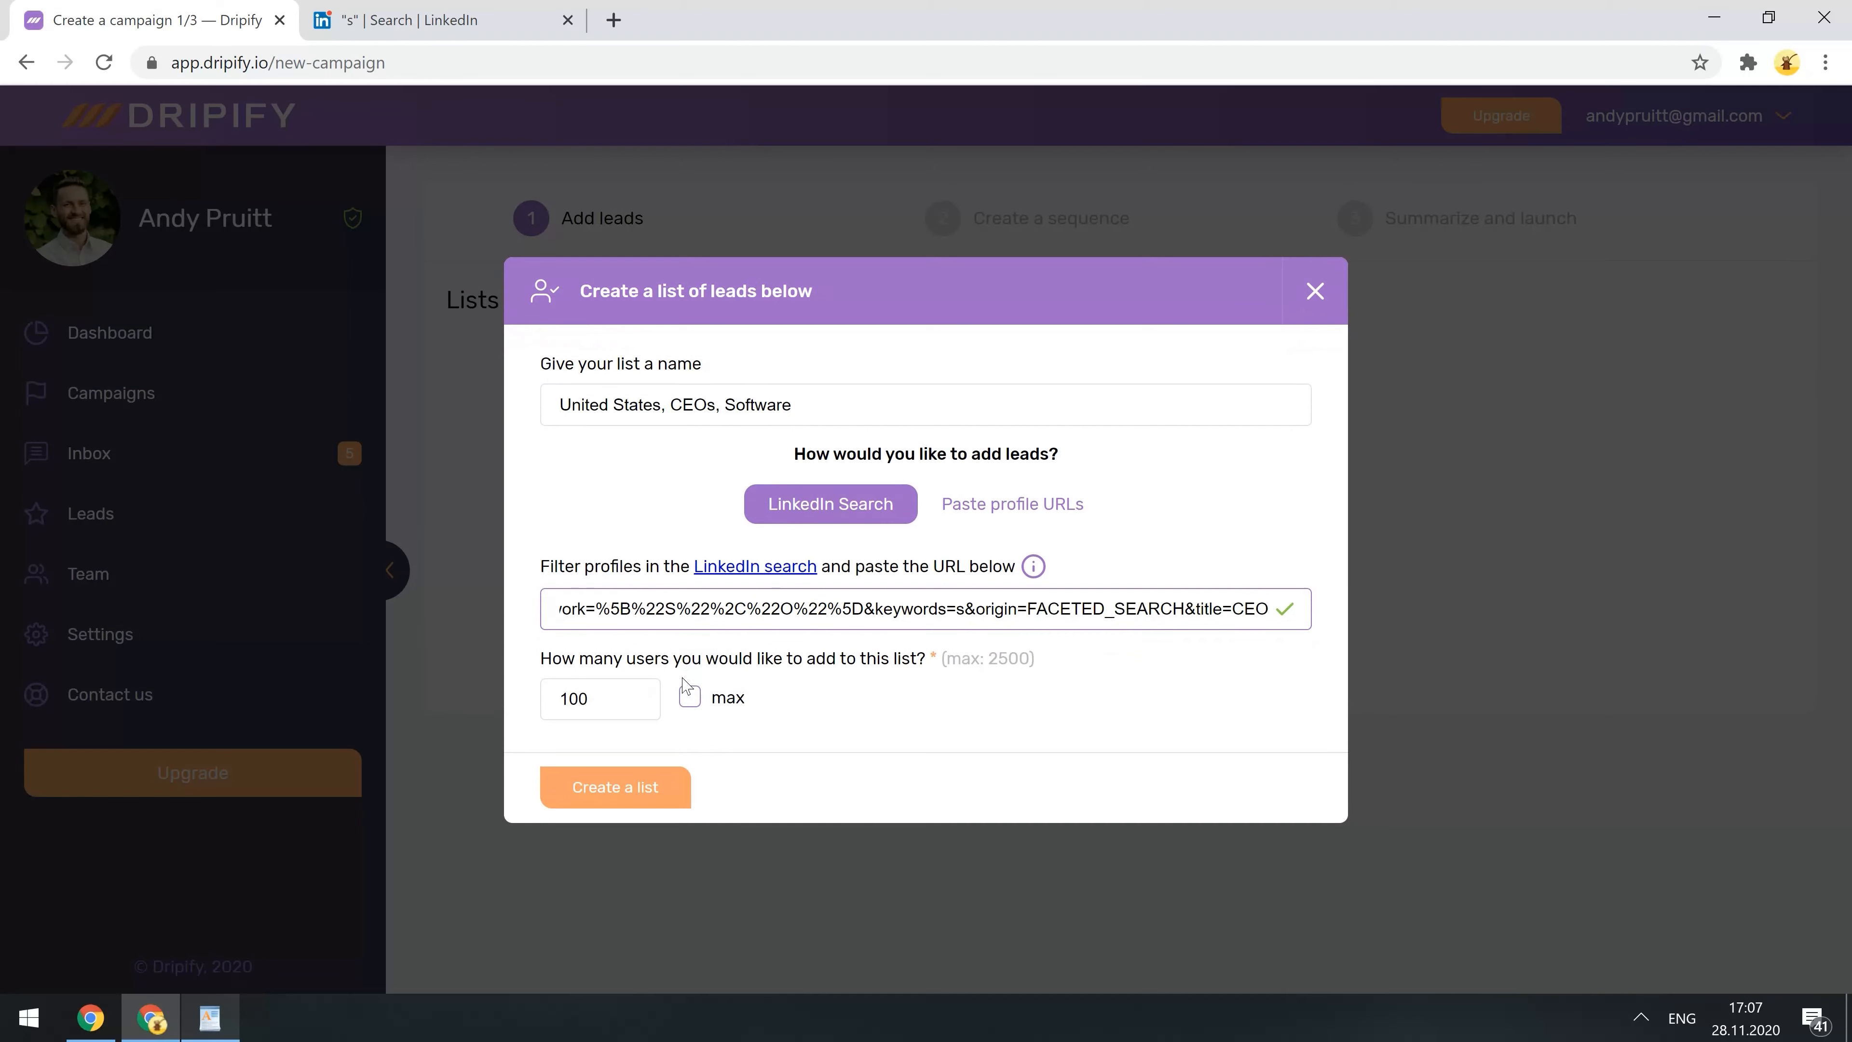
pyautogui.click(604, 696)
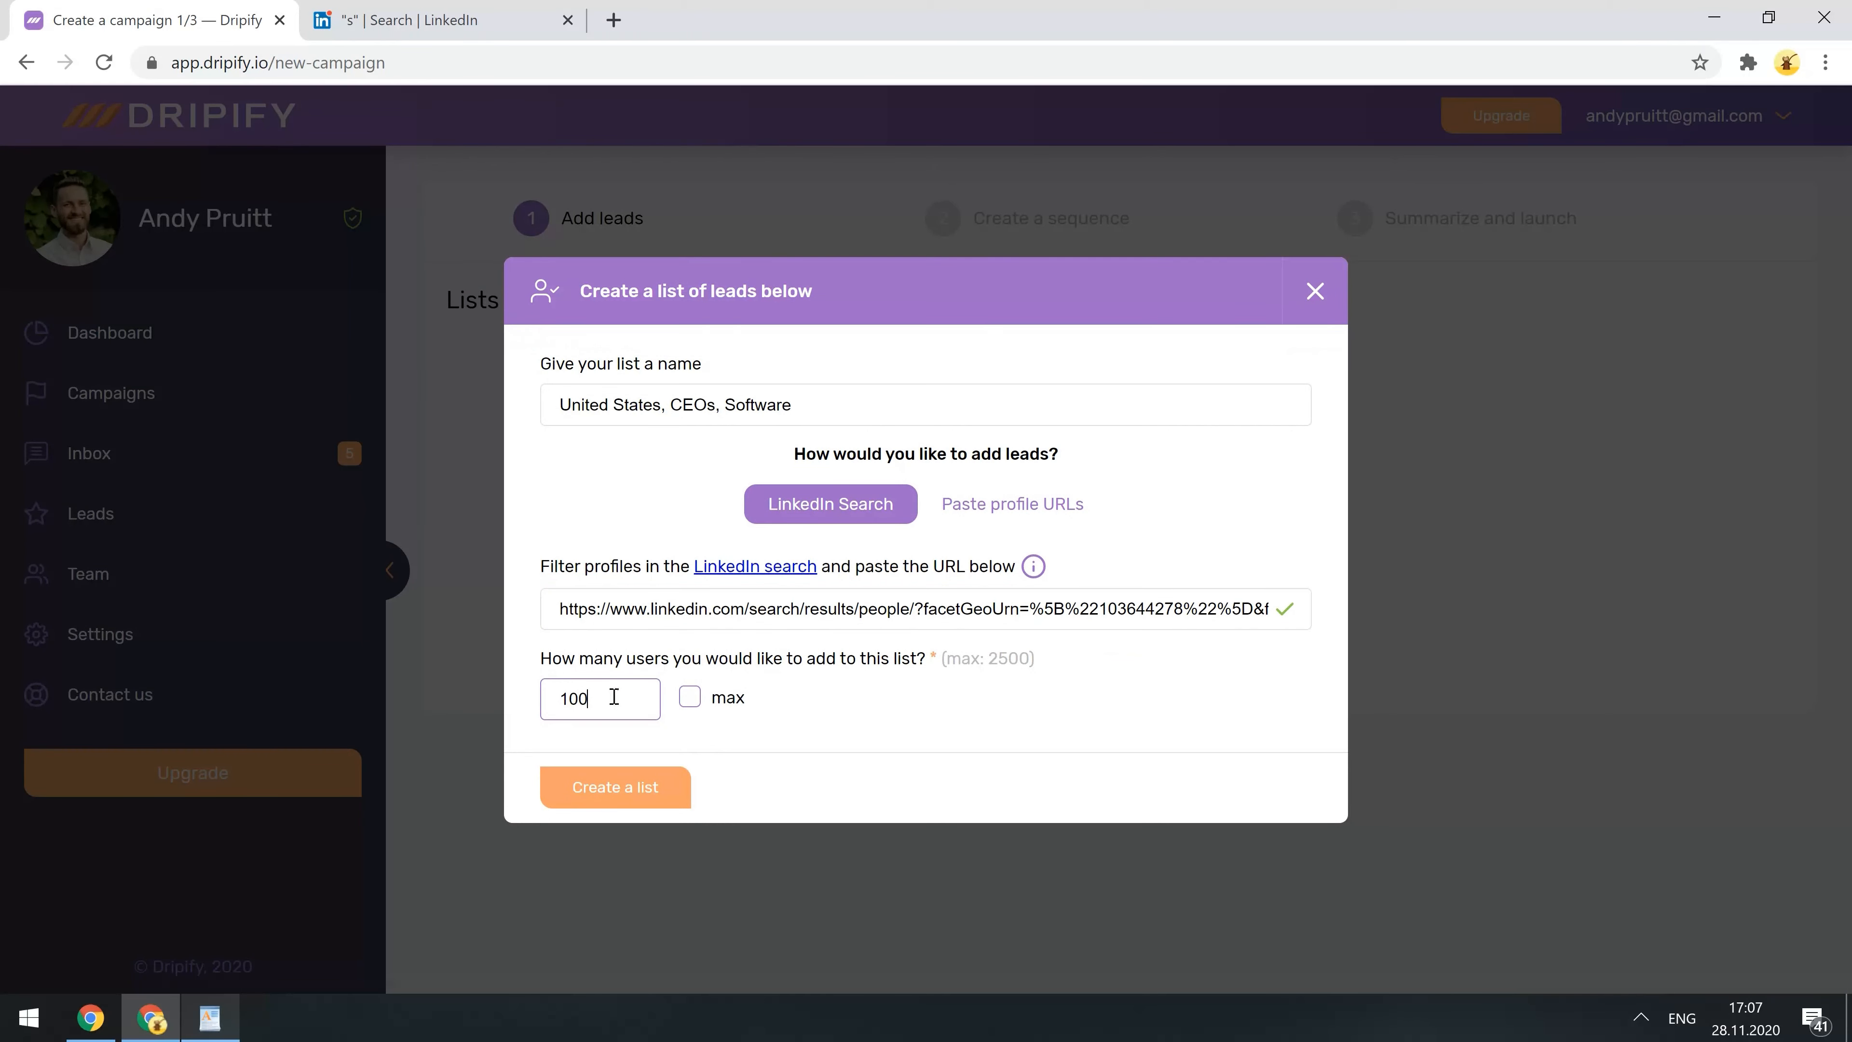
pyautogui.click(690, 697)
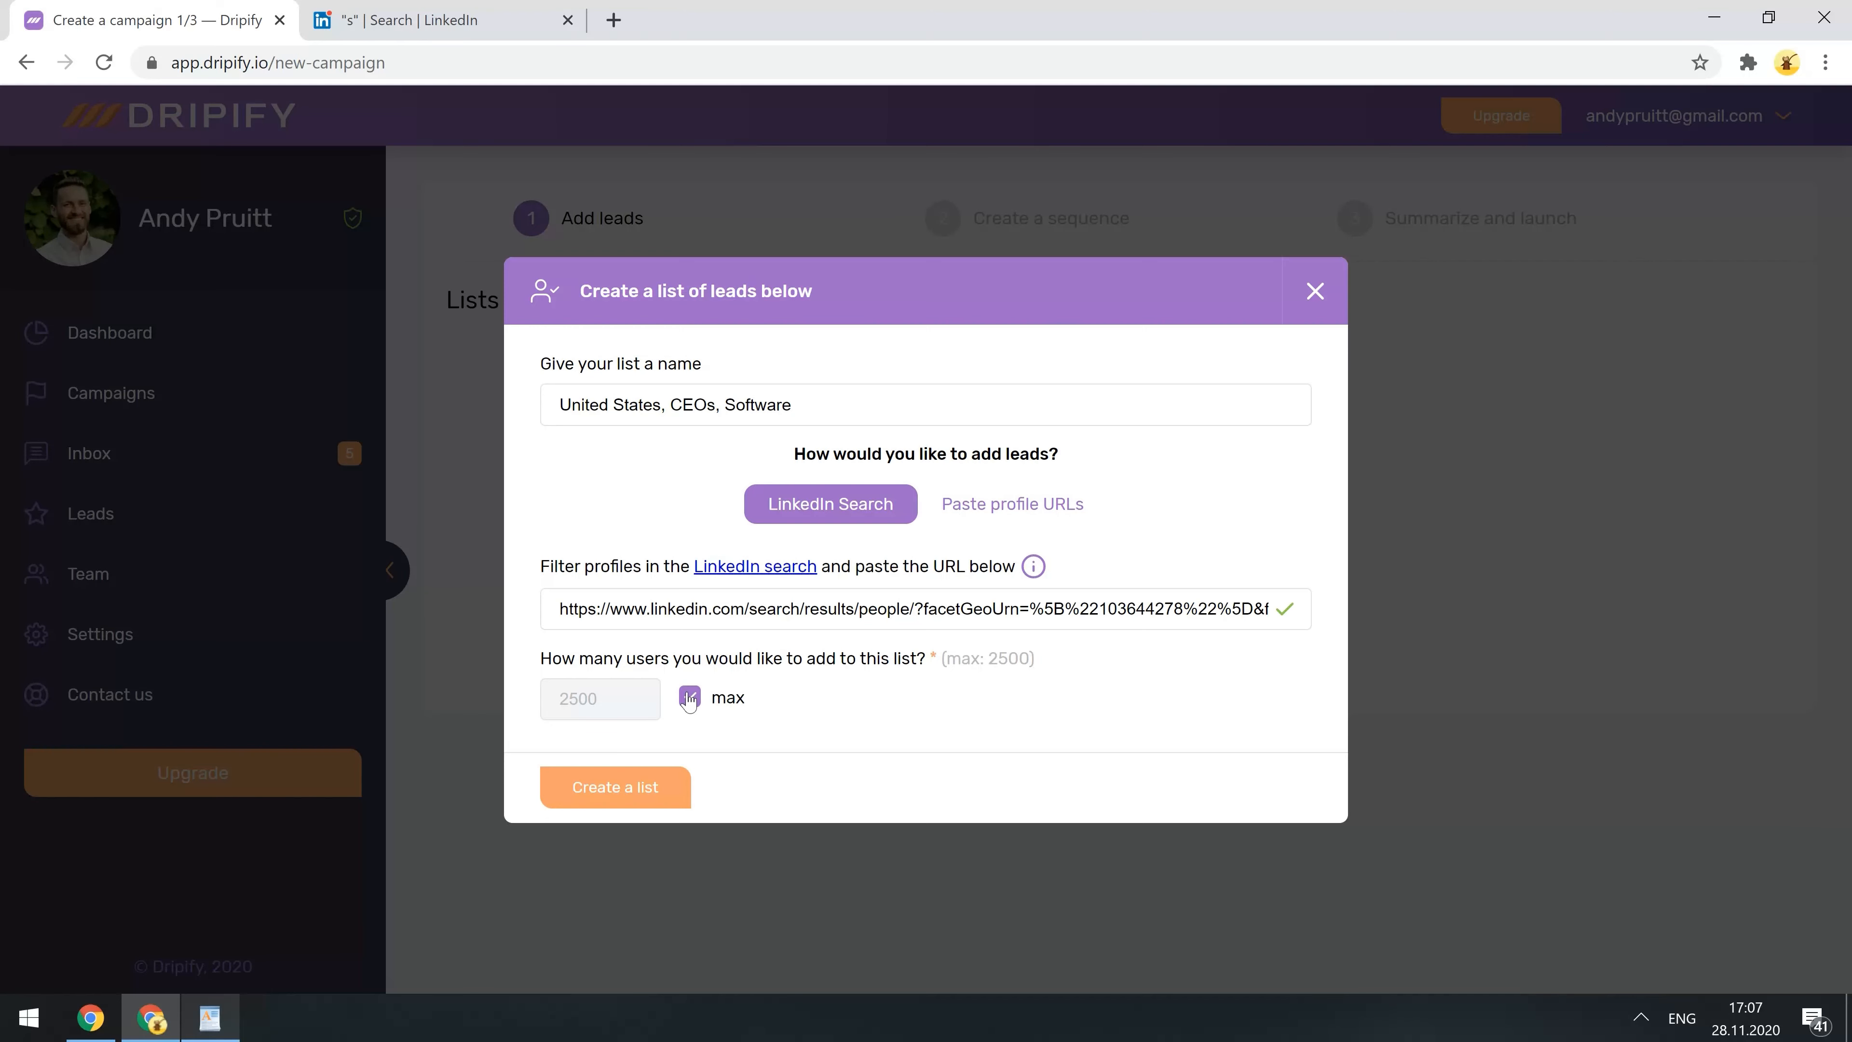
pyautogui.click(649, 785)
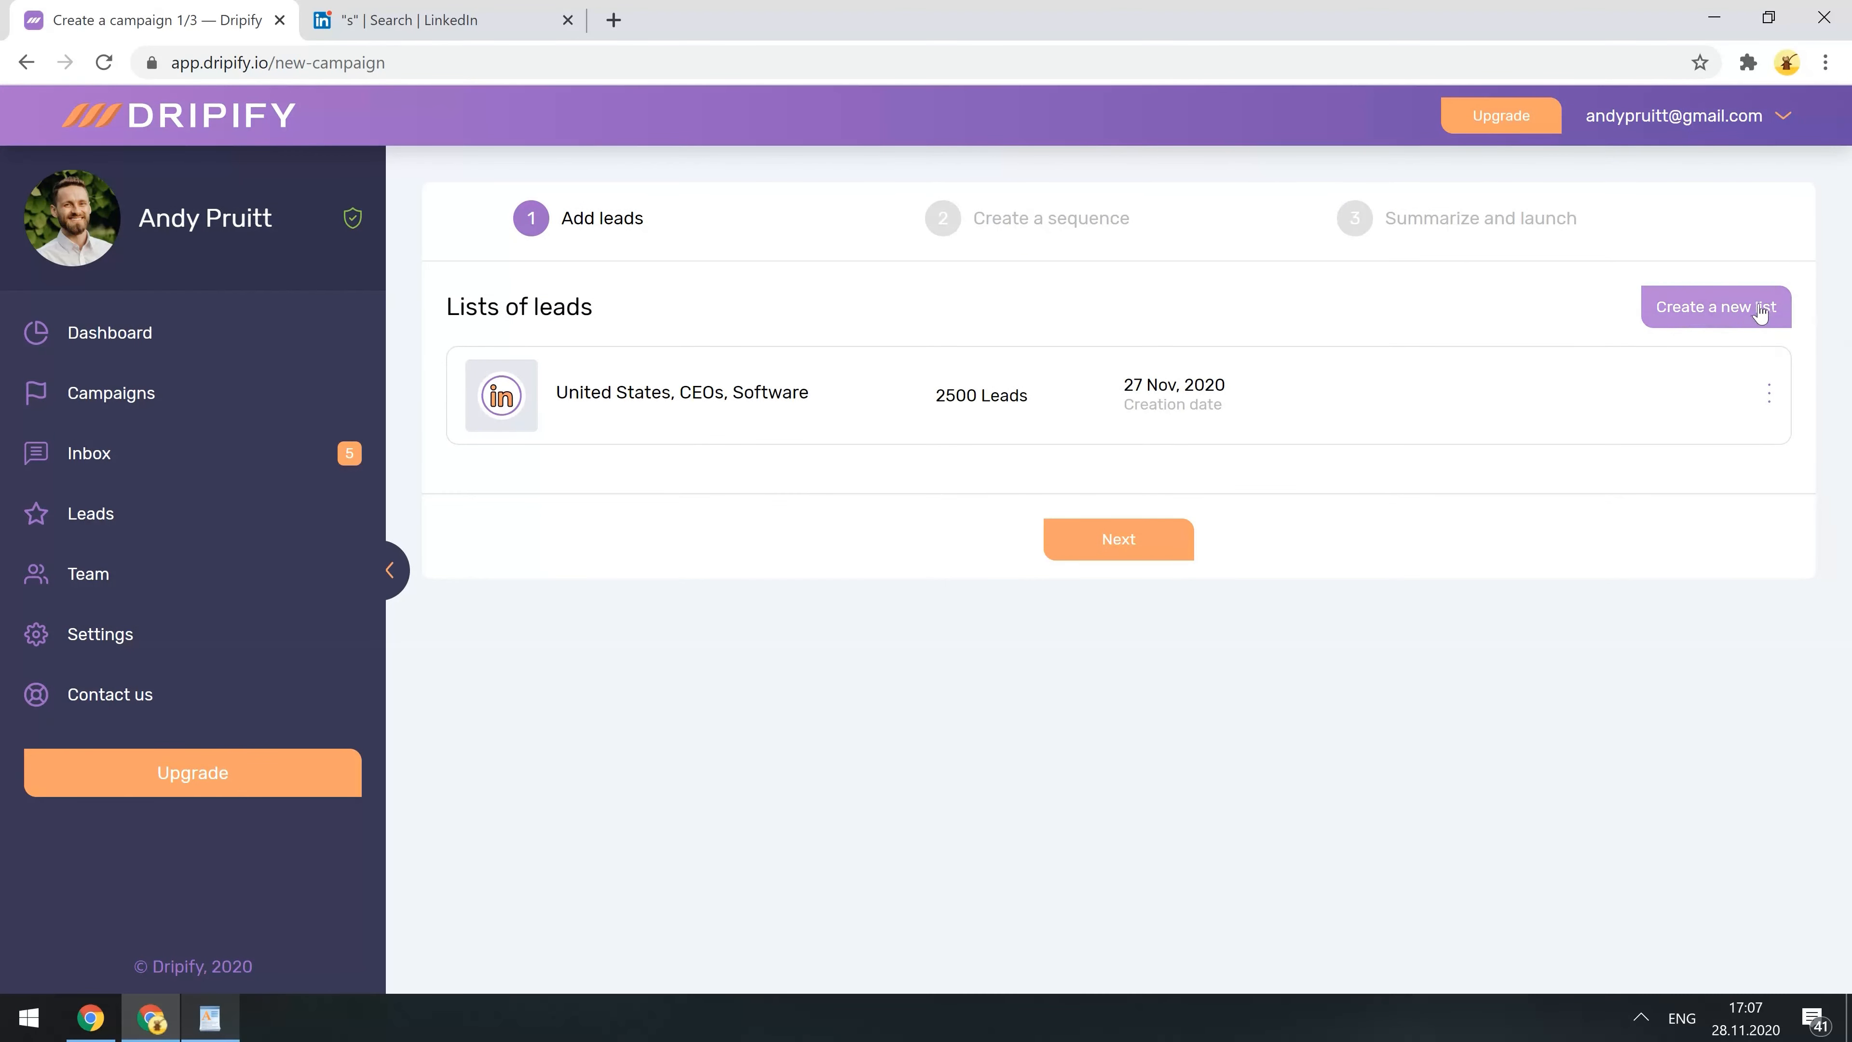
# - Continue to sequence creation, preview Lead Generation, then select the Custom Campaign template
pyautogui.click(1134, 557)
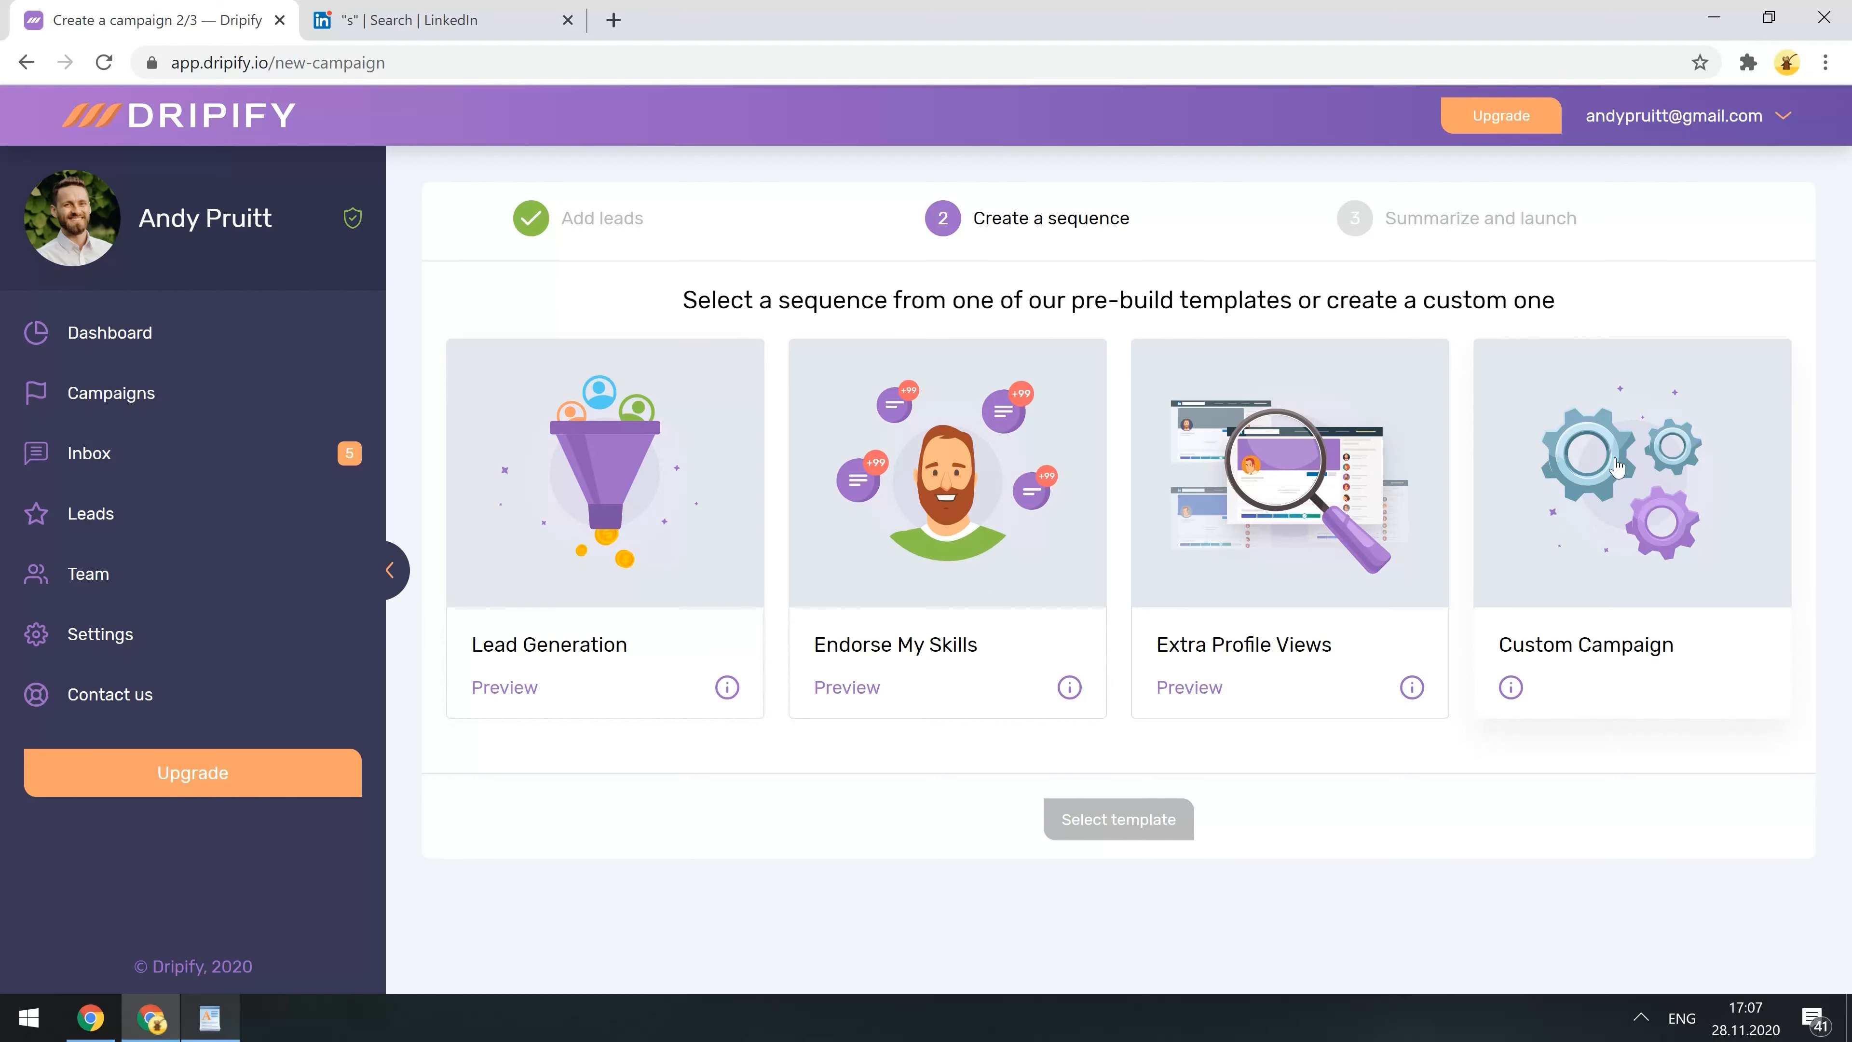
pyautogui.click(520, 686)
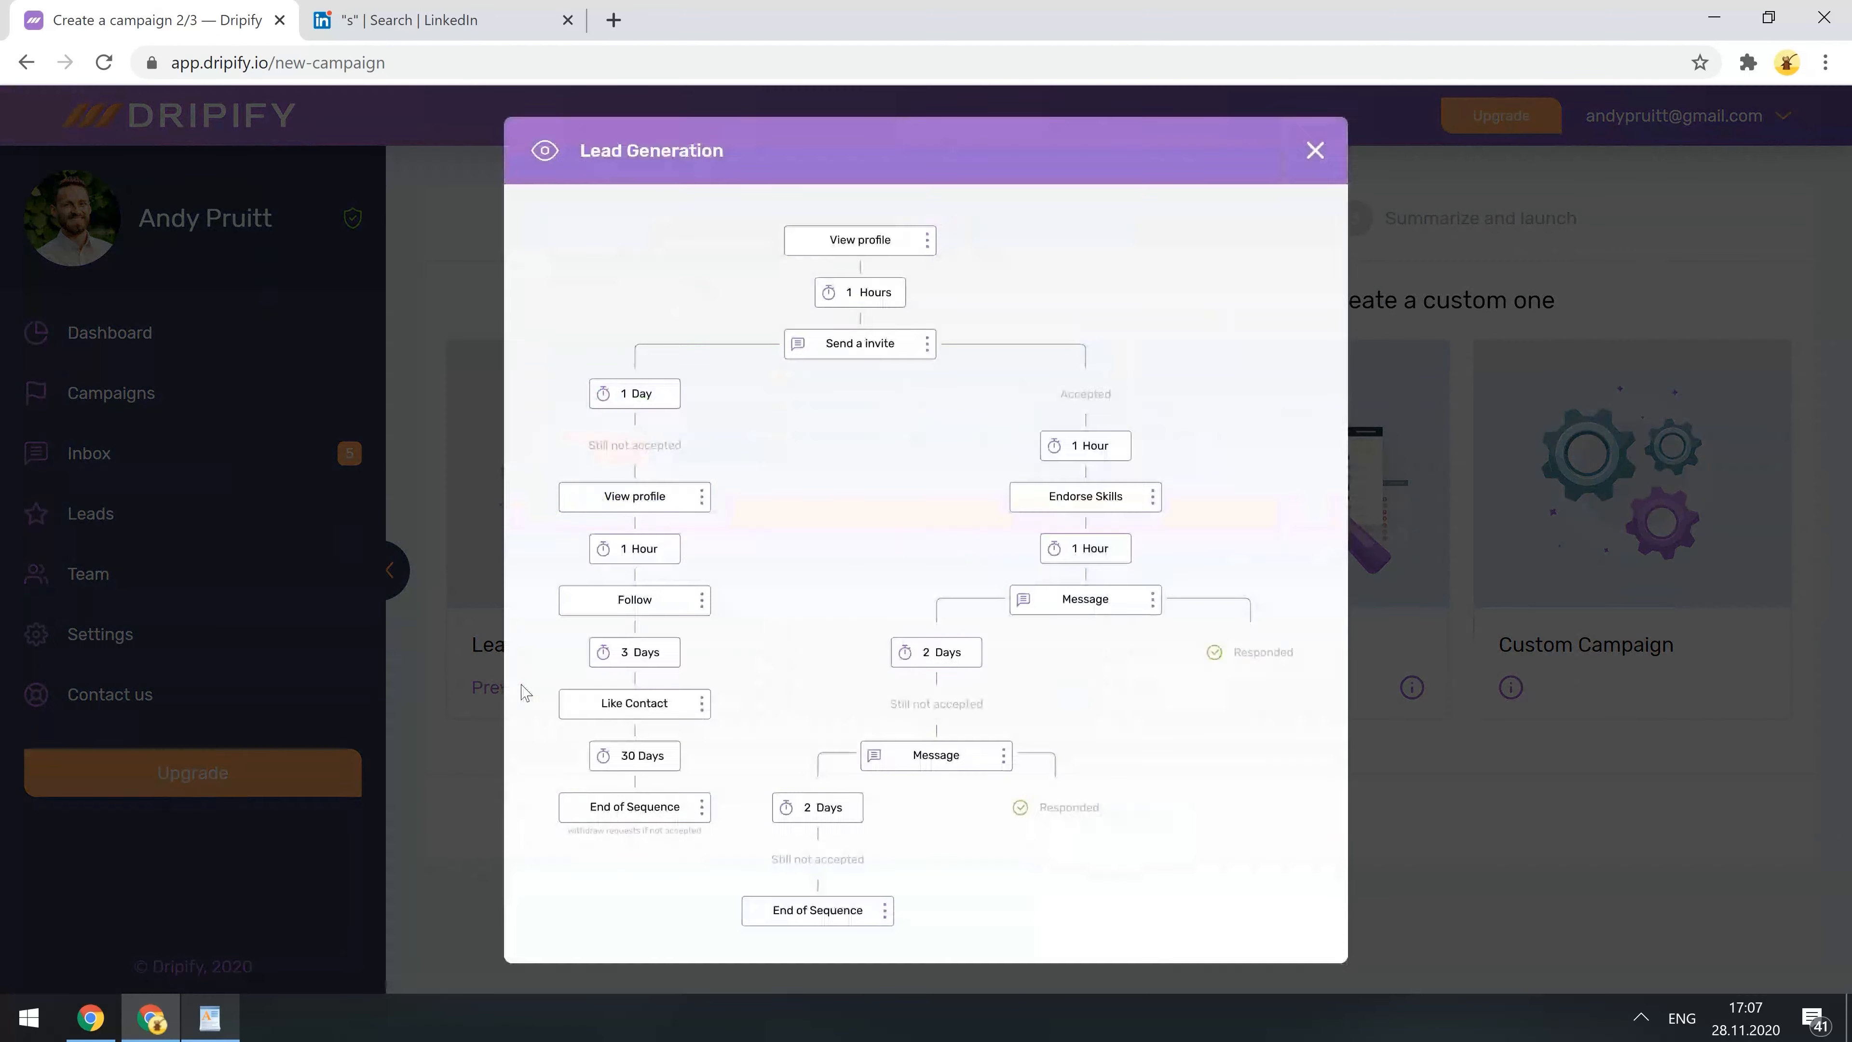
pyautogui.click(1332, 146)
pyautogui.click(1643, 508)
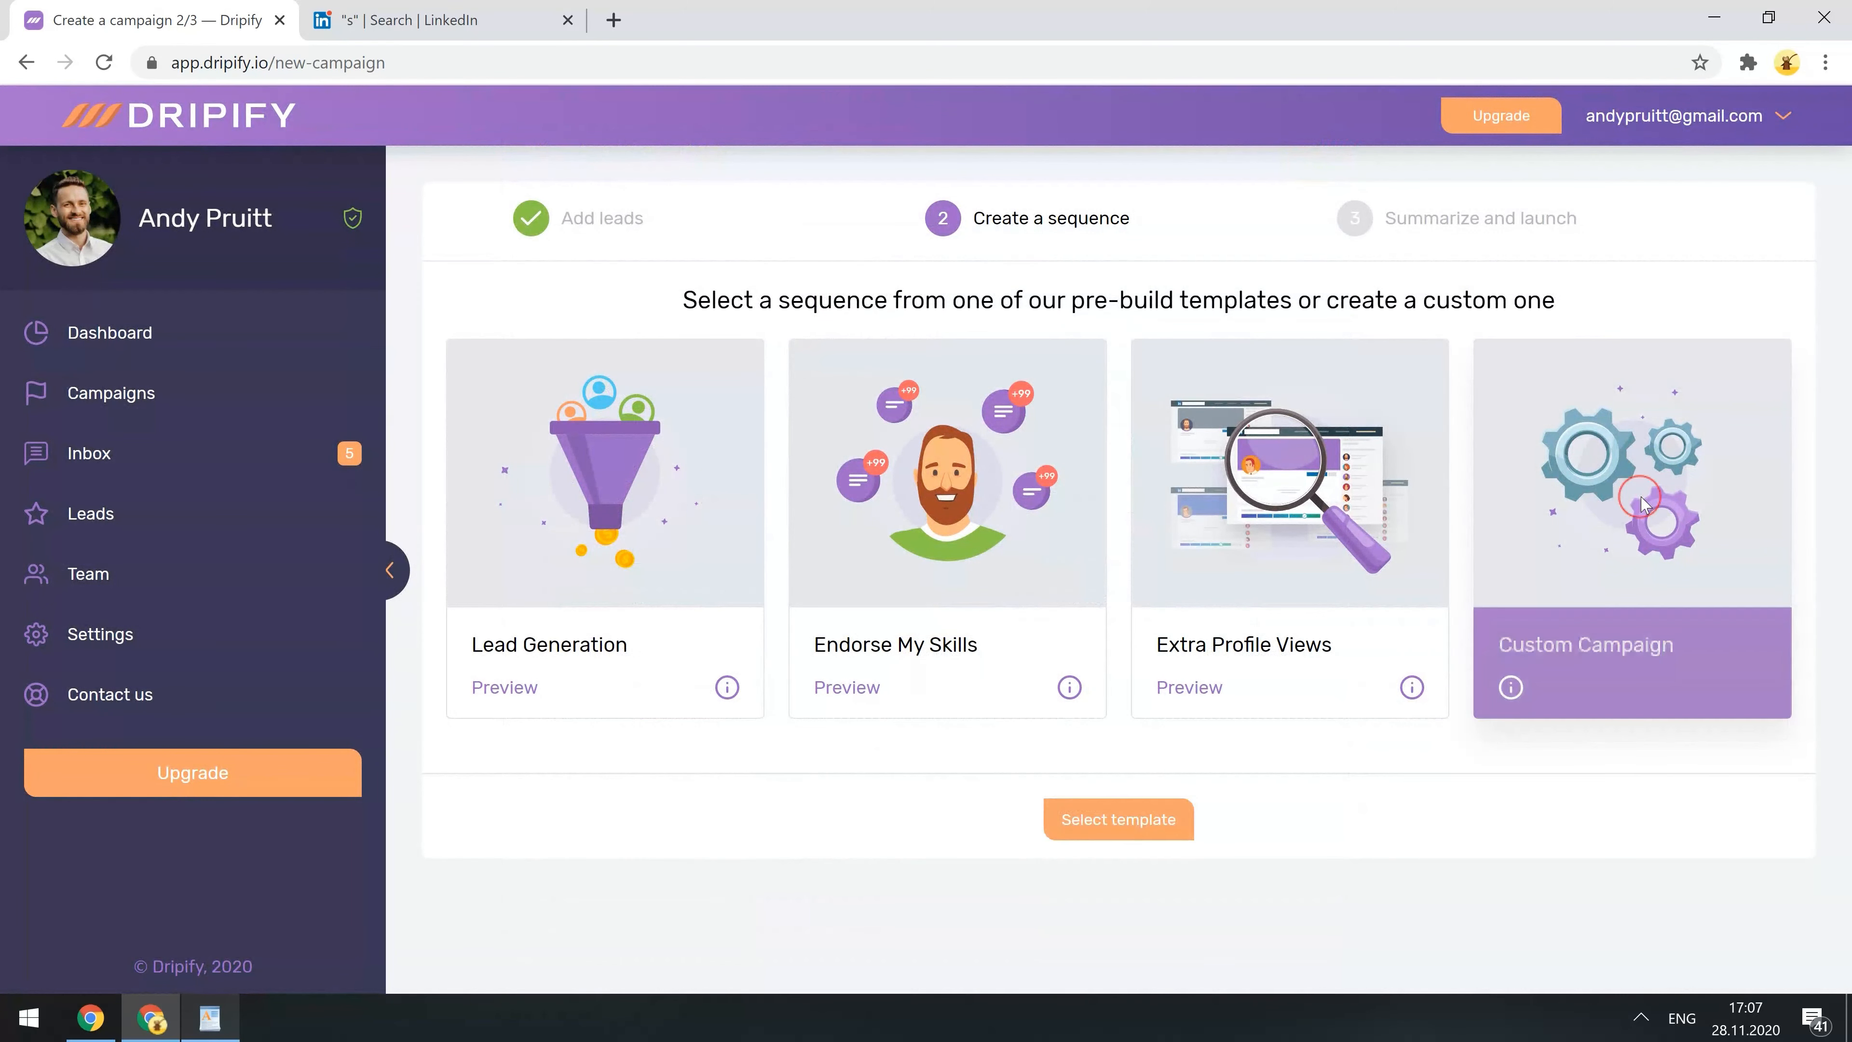
pyautogui.click(1151, 831)
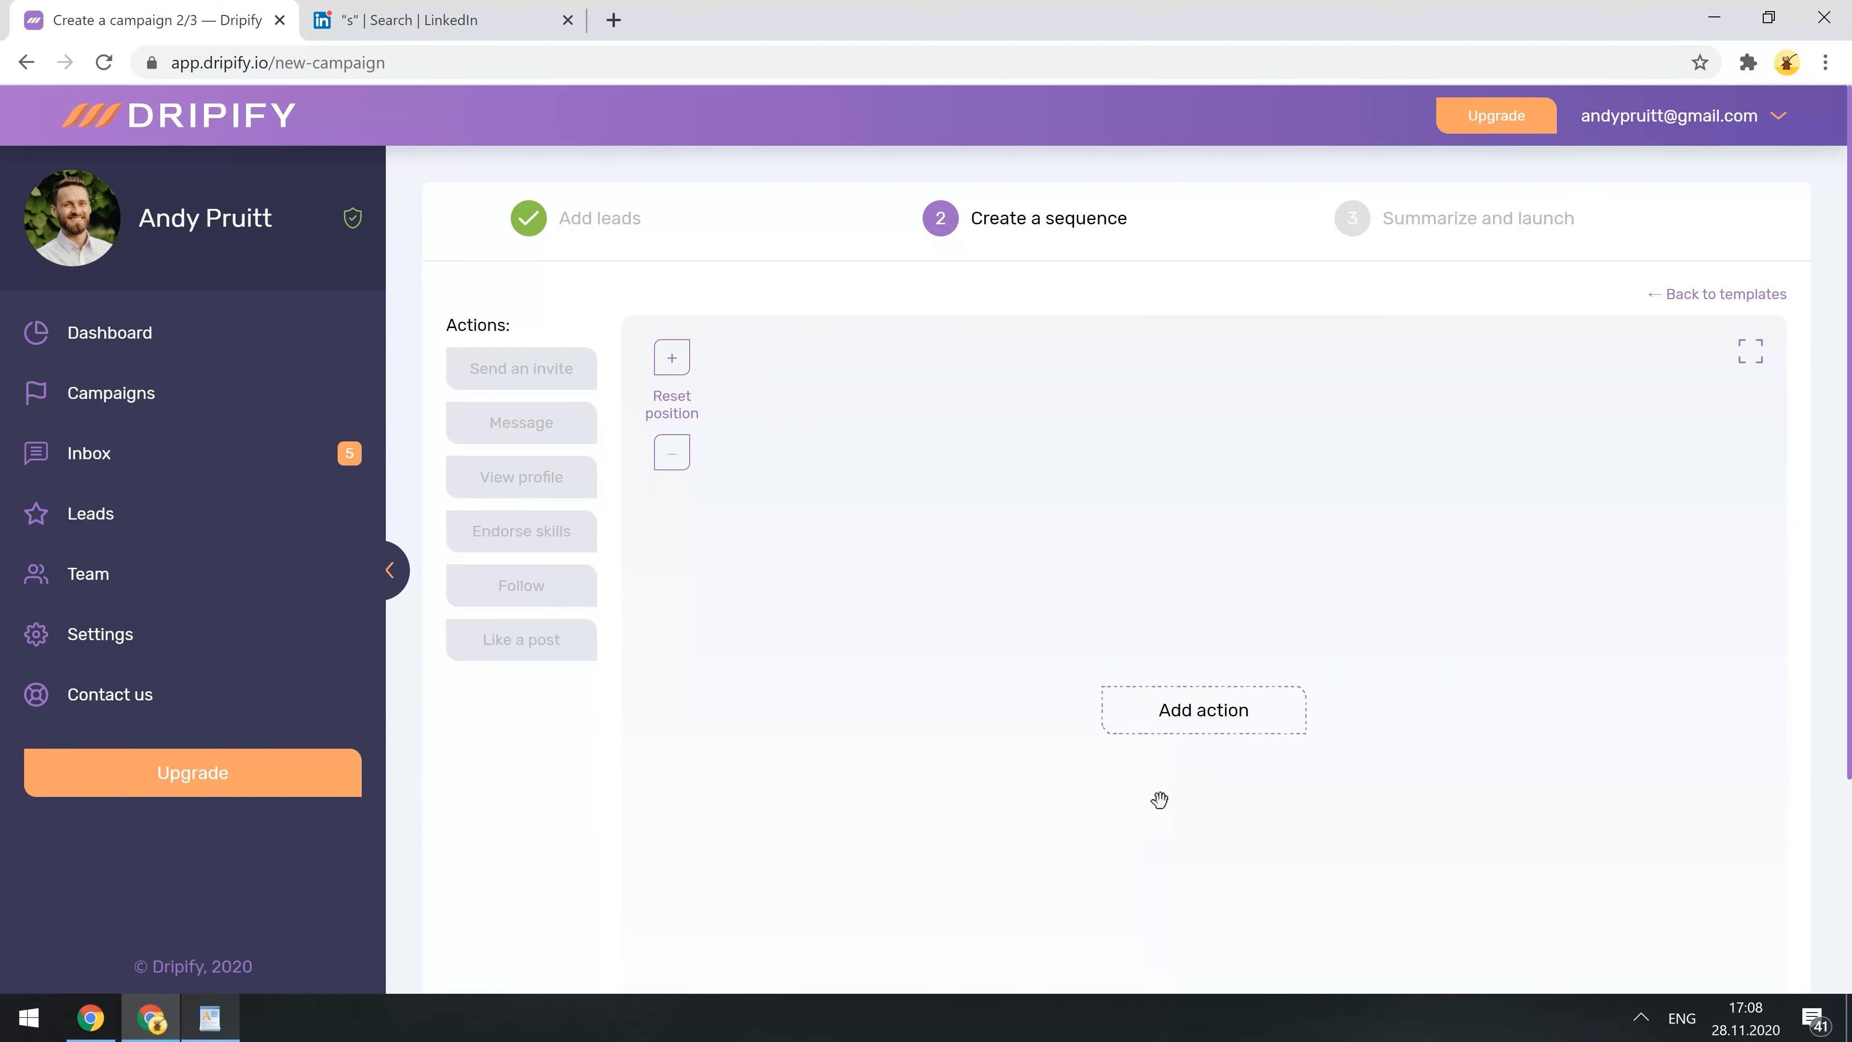
# - Begin the sequence with Send an invite carrying a pasted personalised first-name greeting note
pyautogui.click(1172, 398)
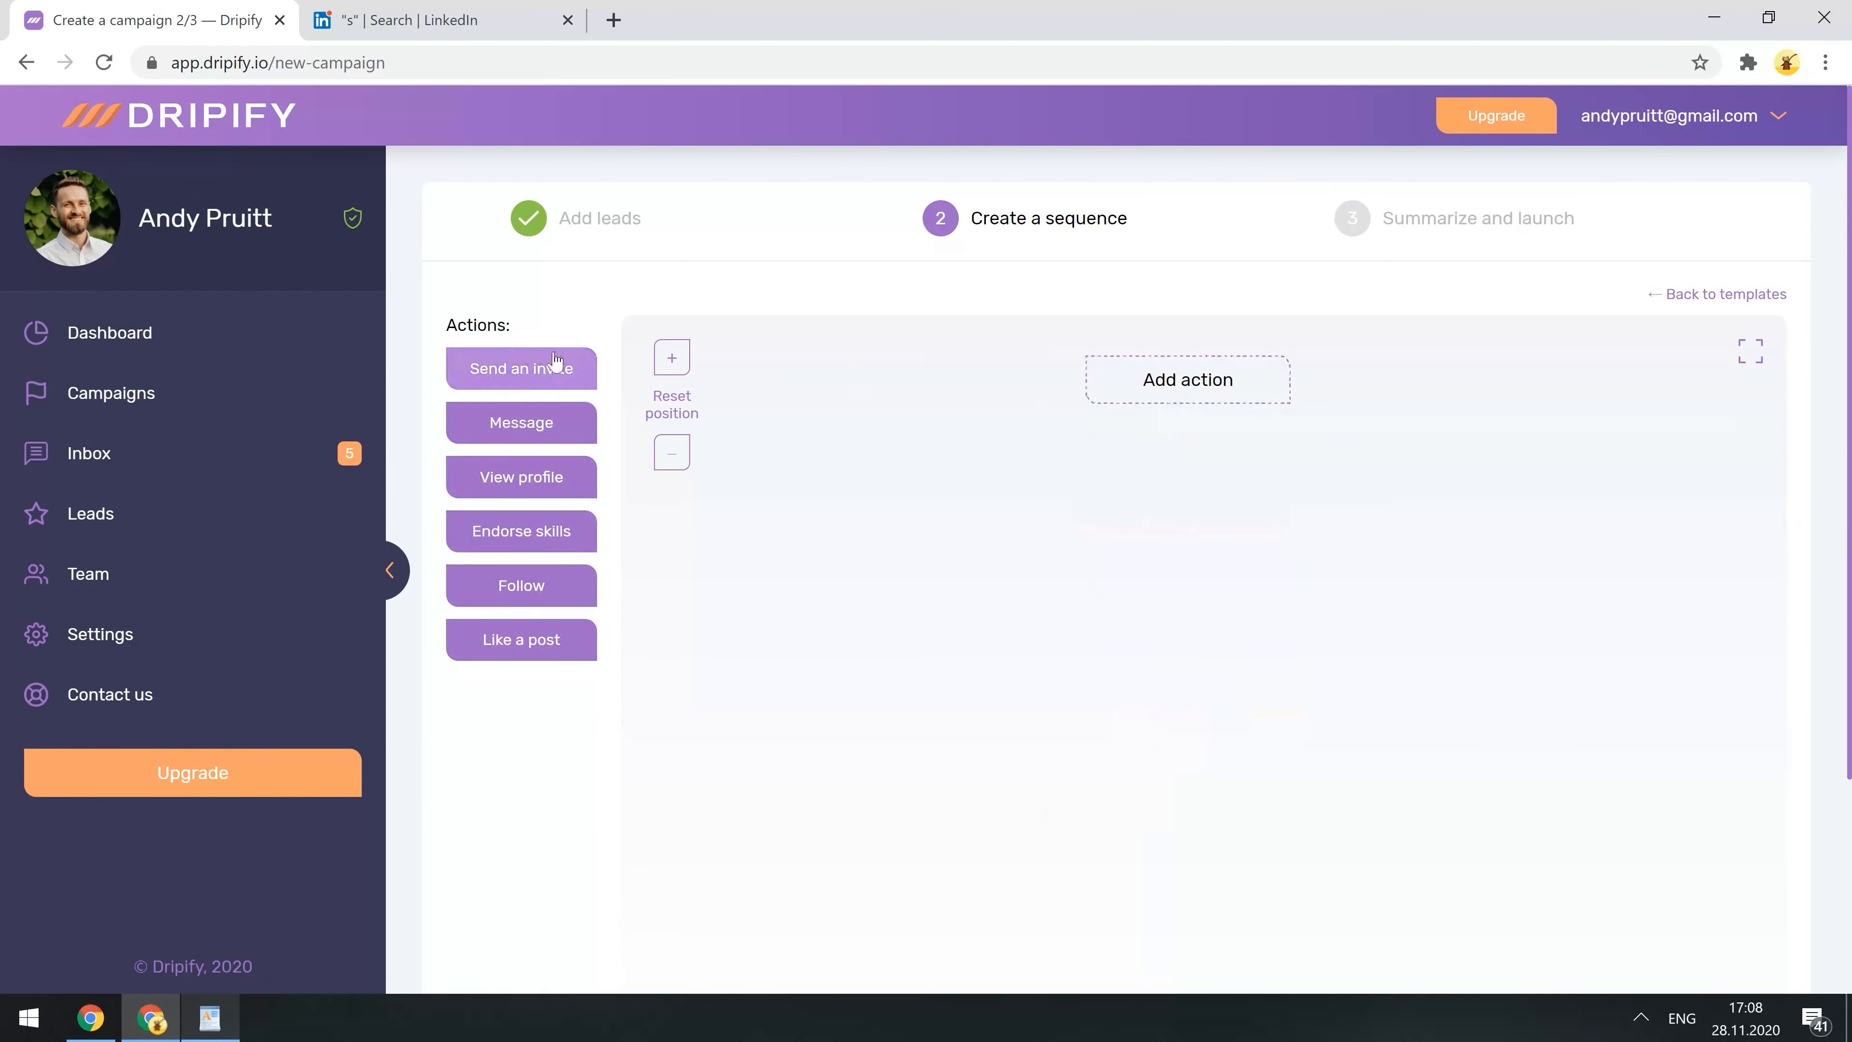
pyautogui.click(532, 370)
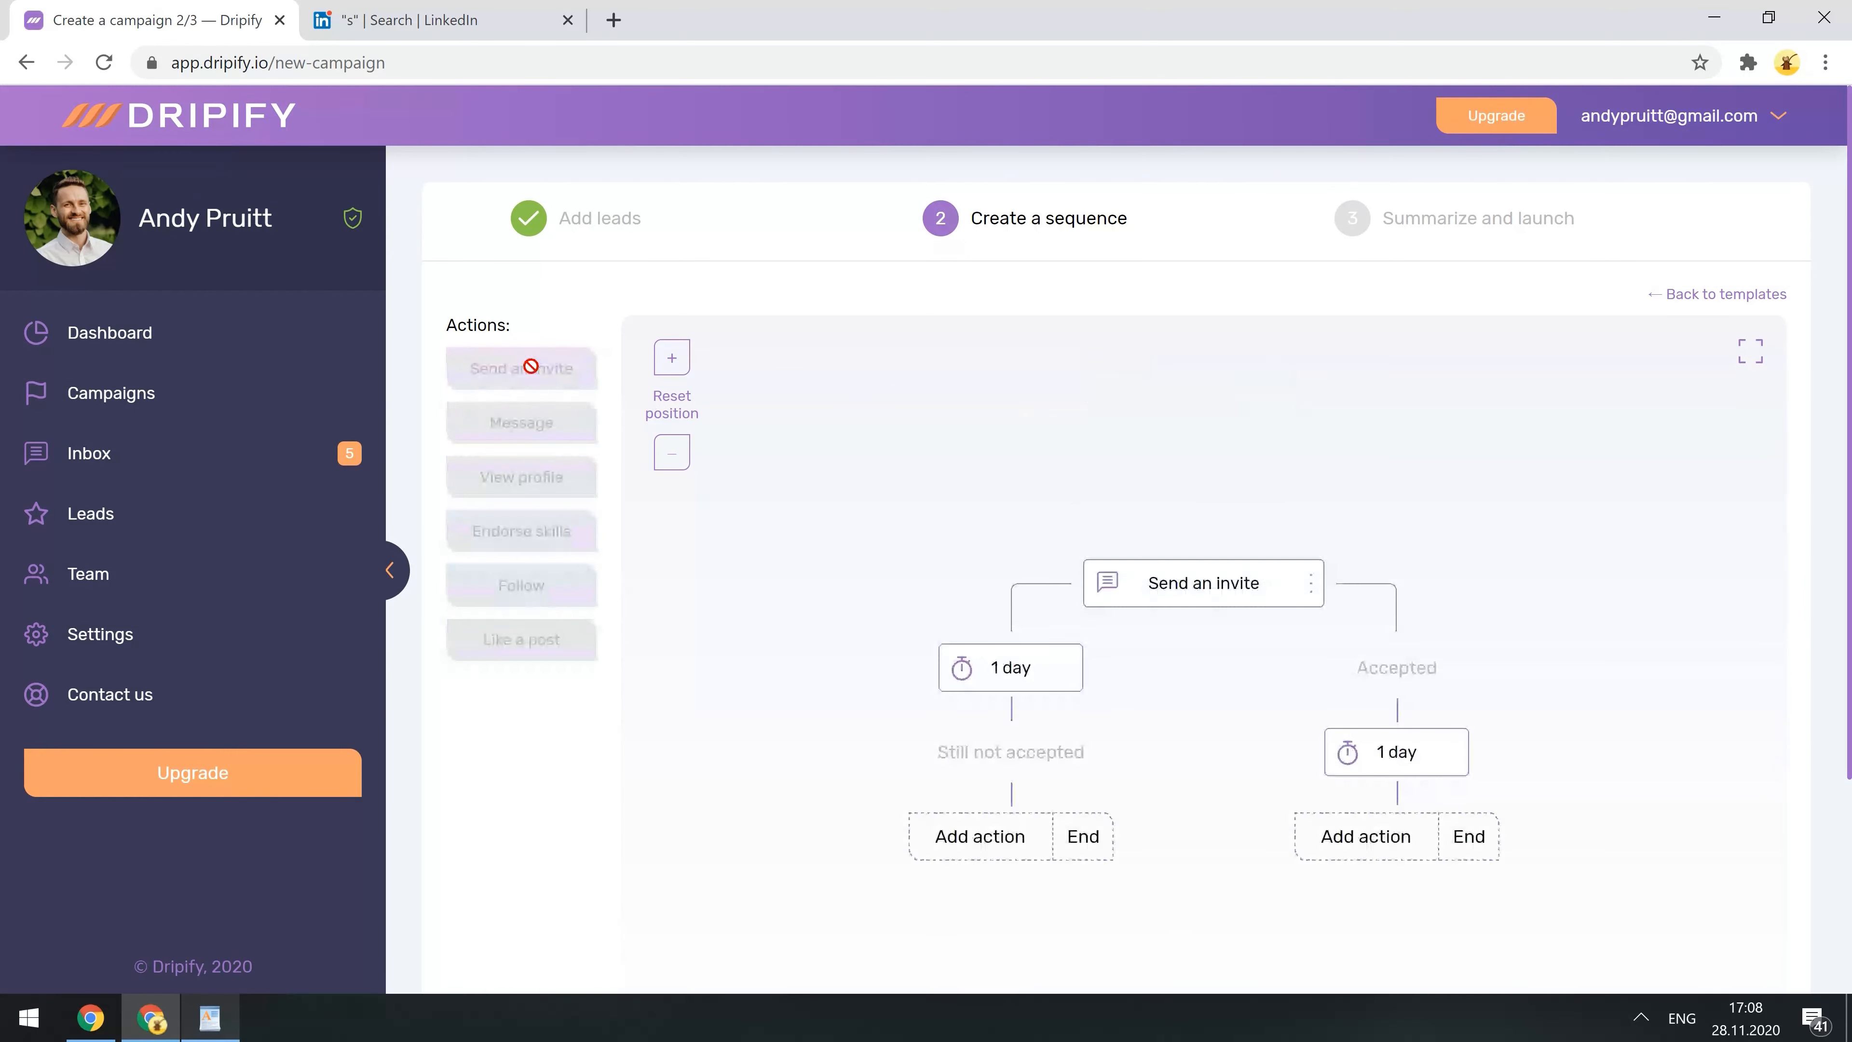
pyautogui.click(1167, 587)
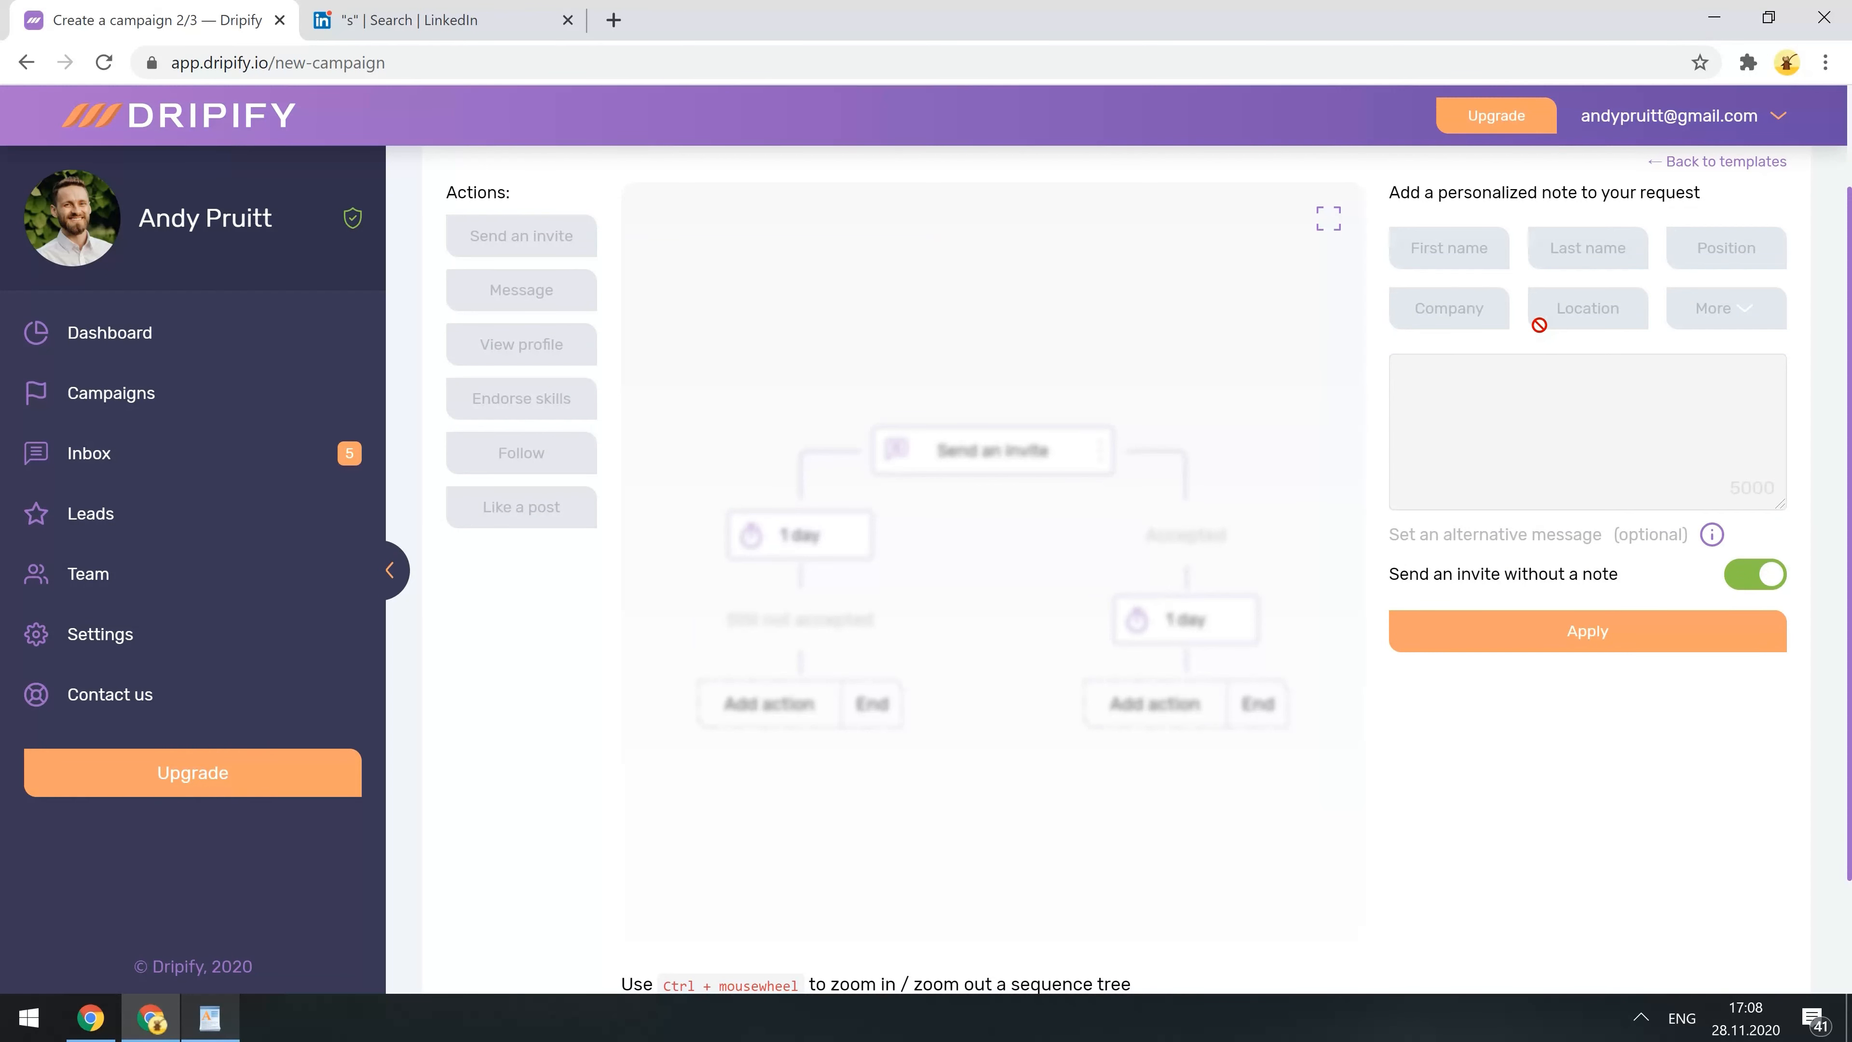
pyautogui.click(1754, 578)
pyautogui.click(1551, 427)
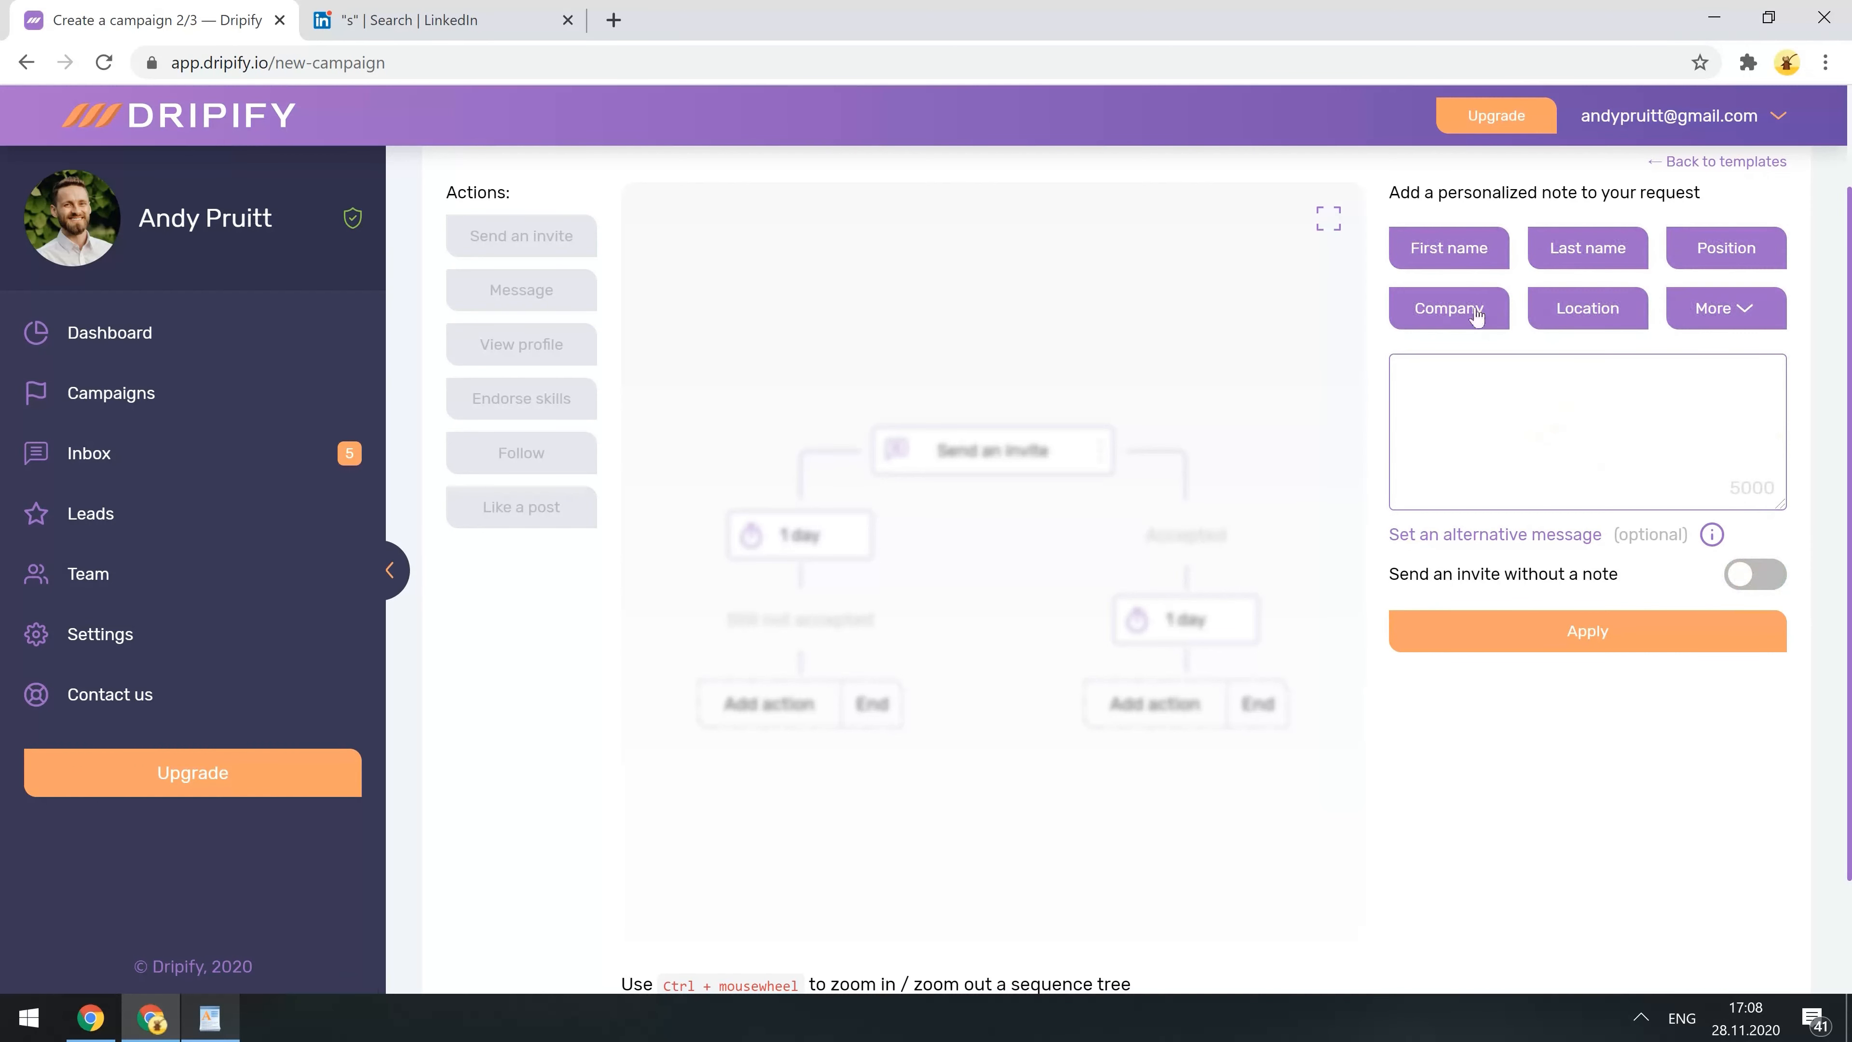
pyautogui.click(1717, 322)
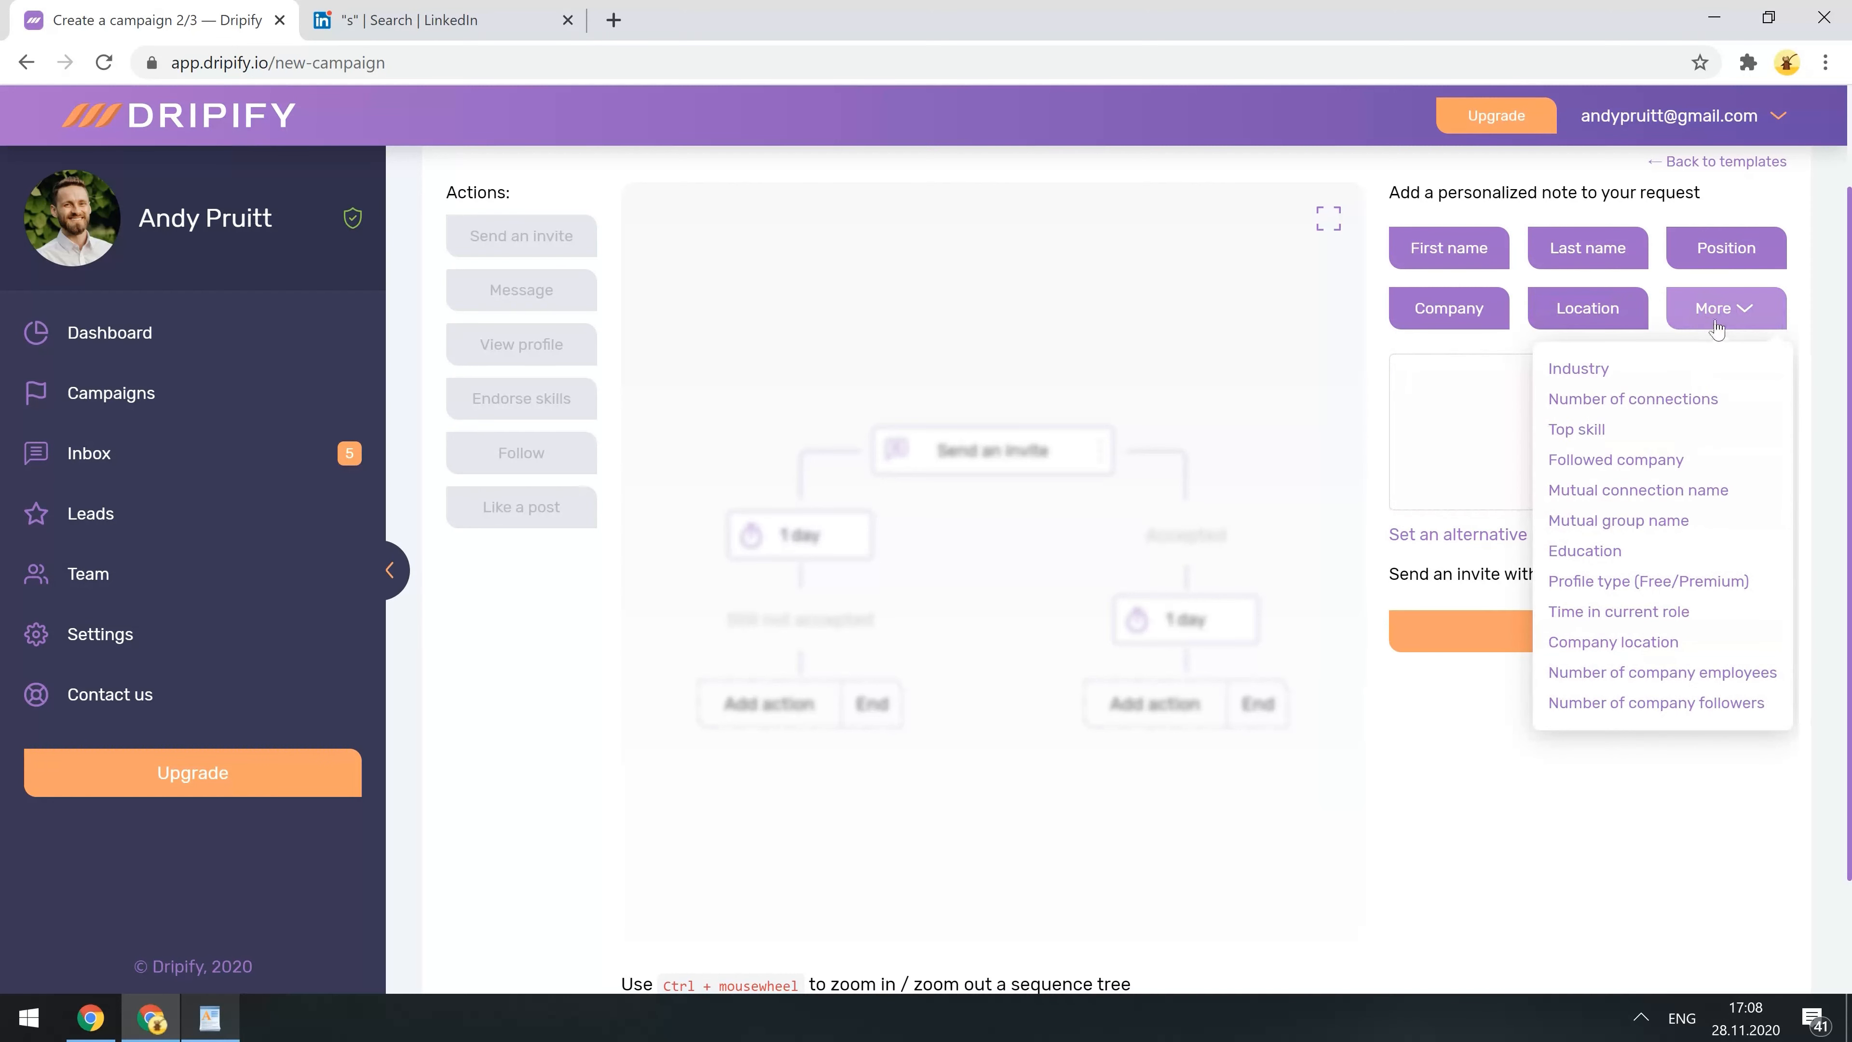
pyautogui.click(1720, 319)
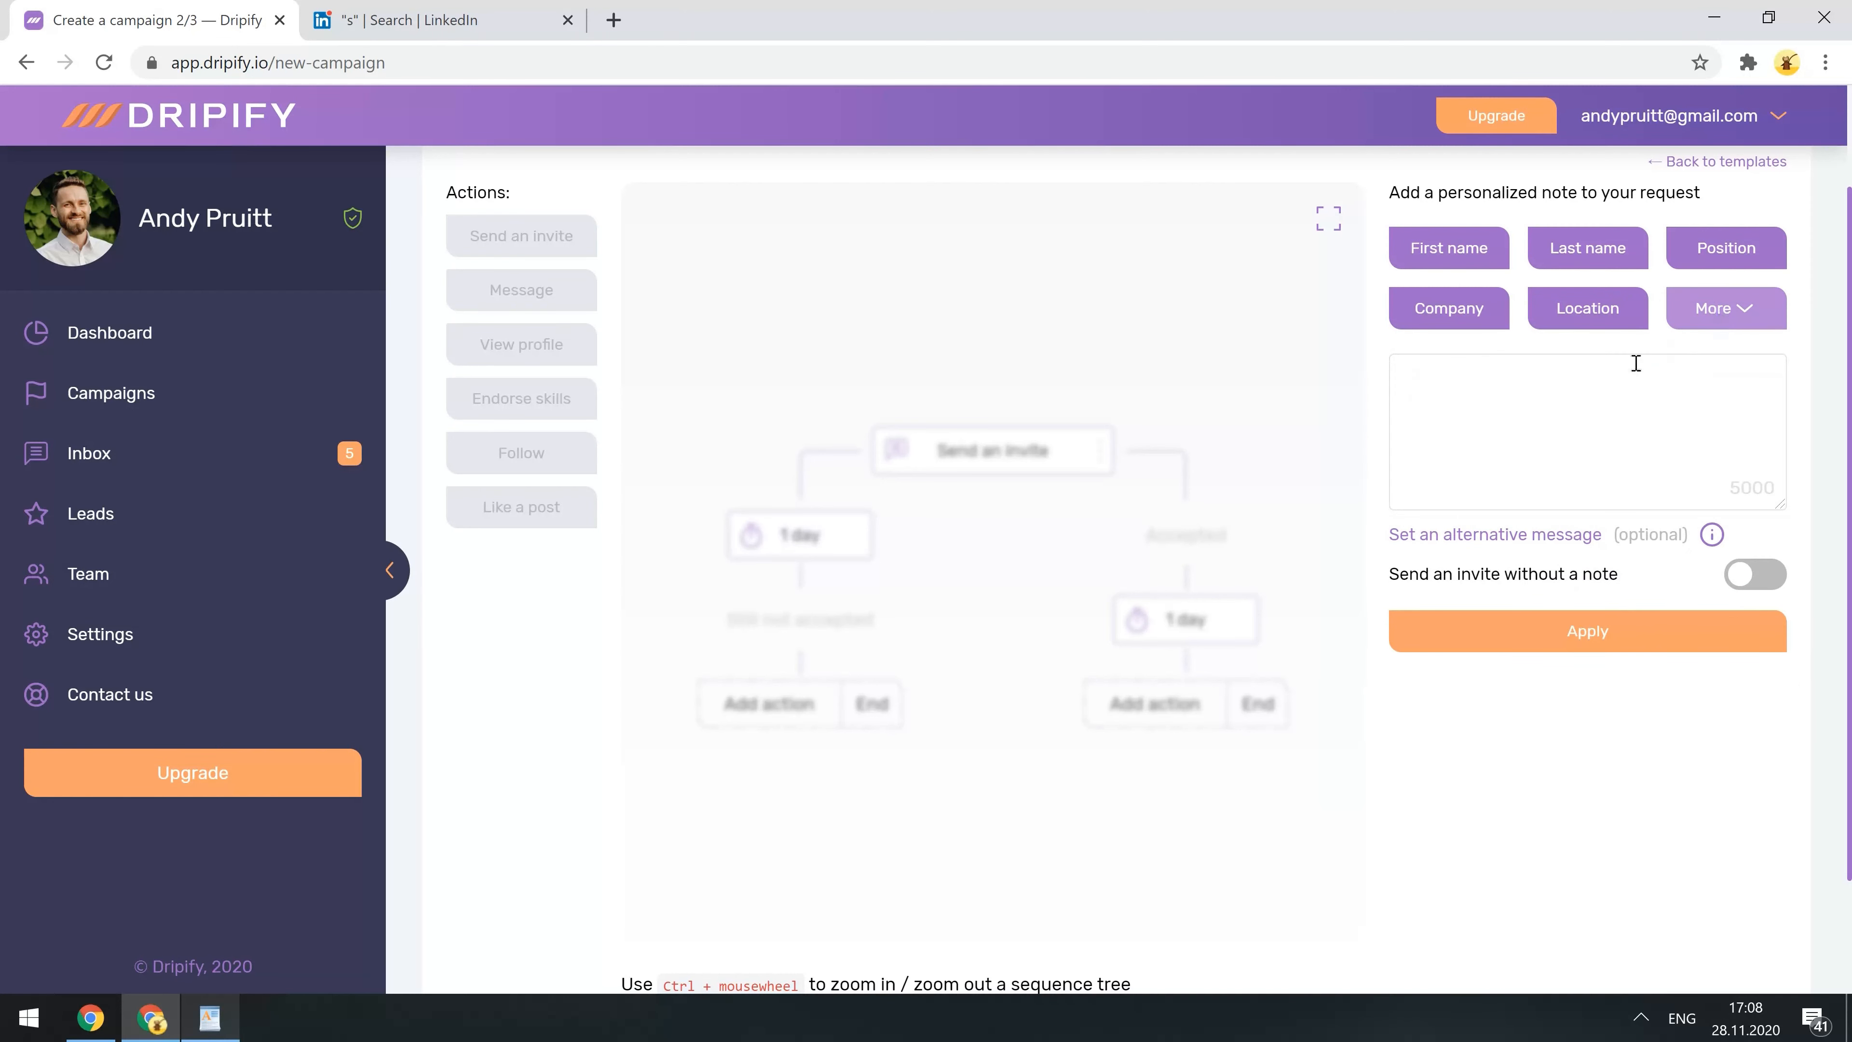
pyautogui.click(1592, 396)
pyautogui.write("Hi %%first_name%%,  Just noticed we're in the same industry and would be happy to connect with you here on LinkedIn.  Thank you, Andy")
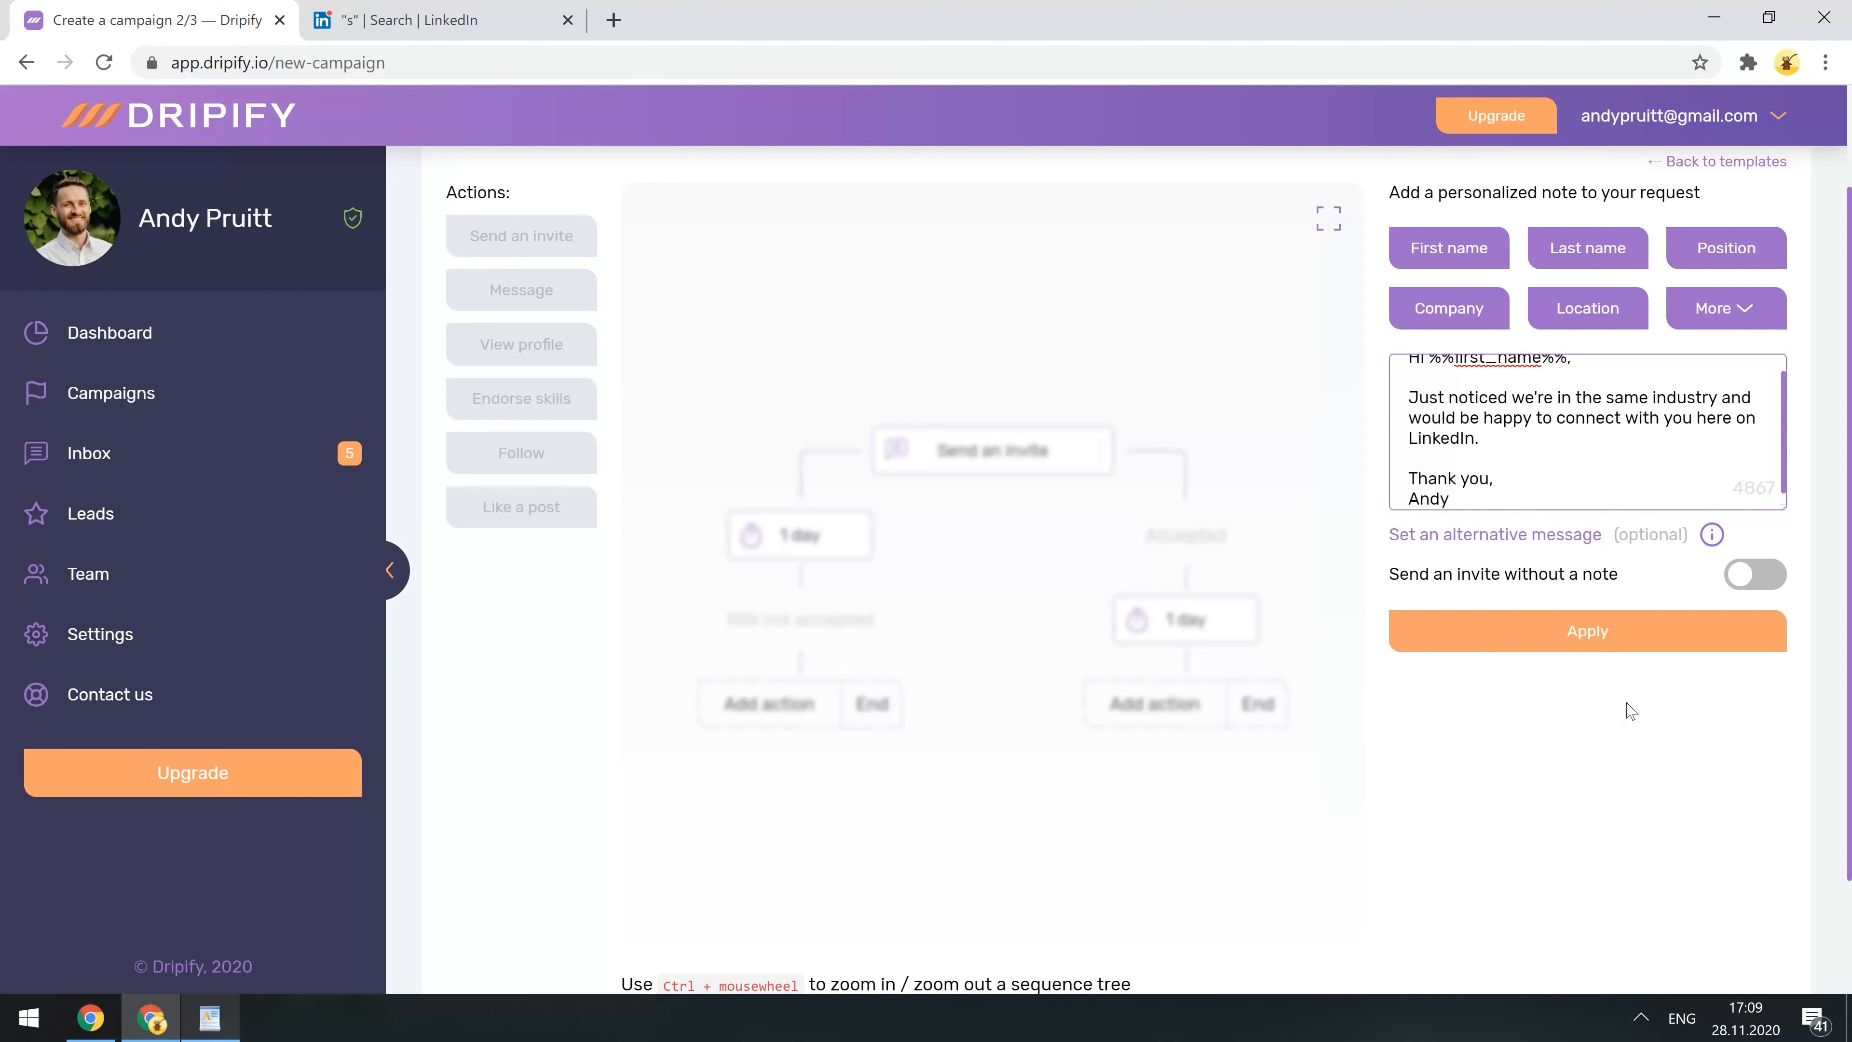
pyautogui.click(1571, 641)
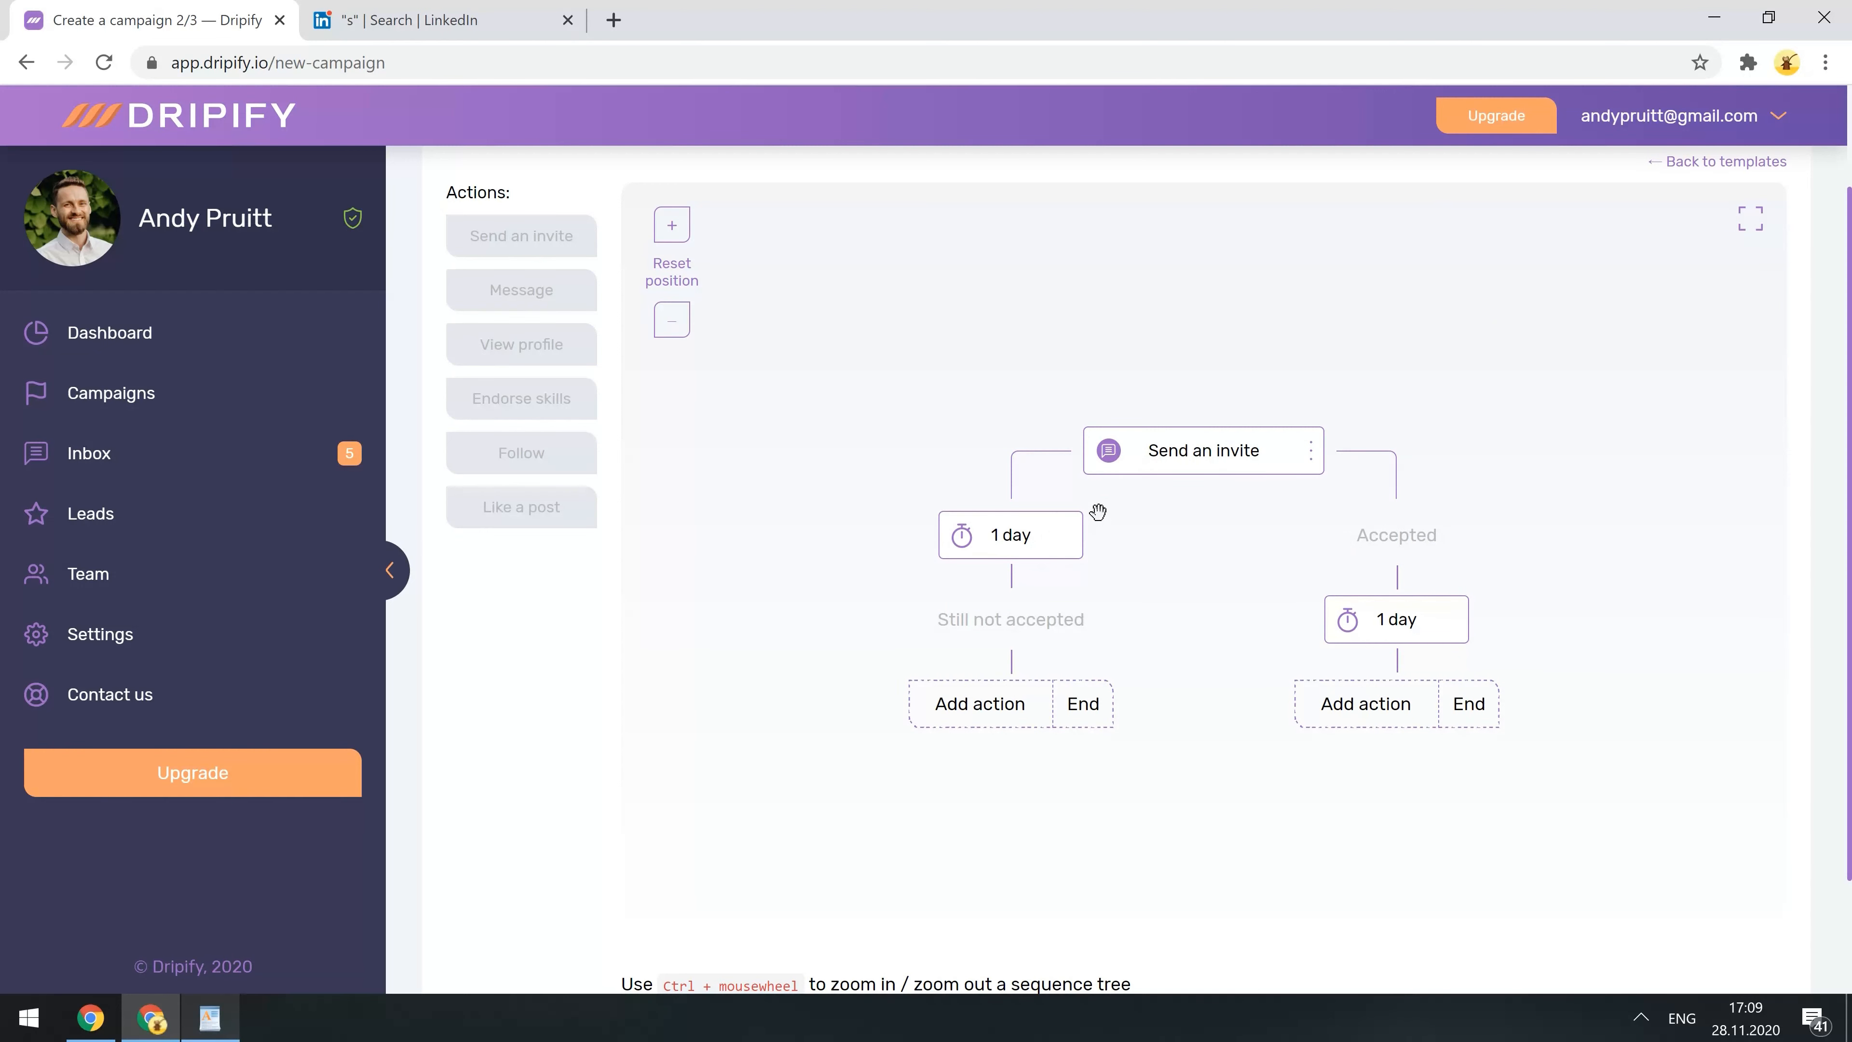
# - On the Still not accepted branch, set a 3-day wait, add Like content, then a 2-day wait
pyautogui.click(989, 711)
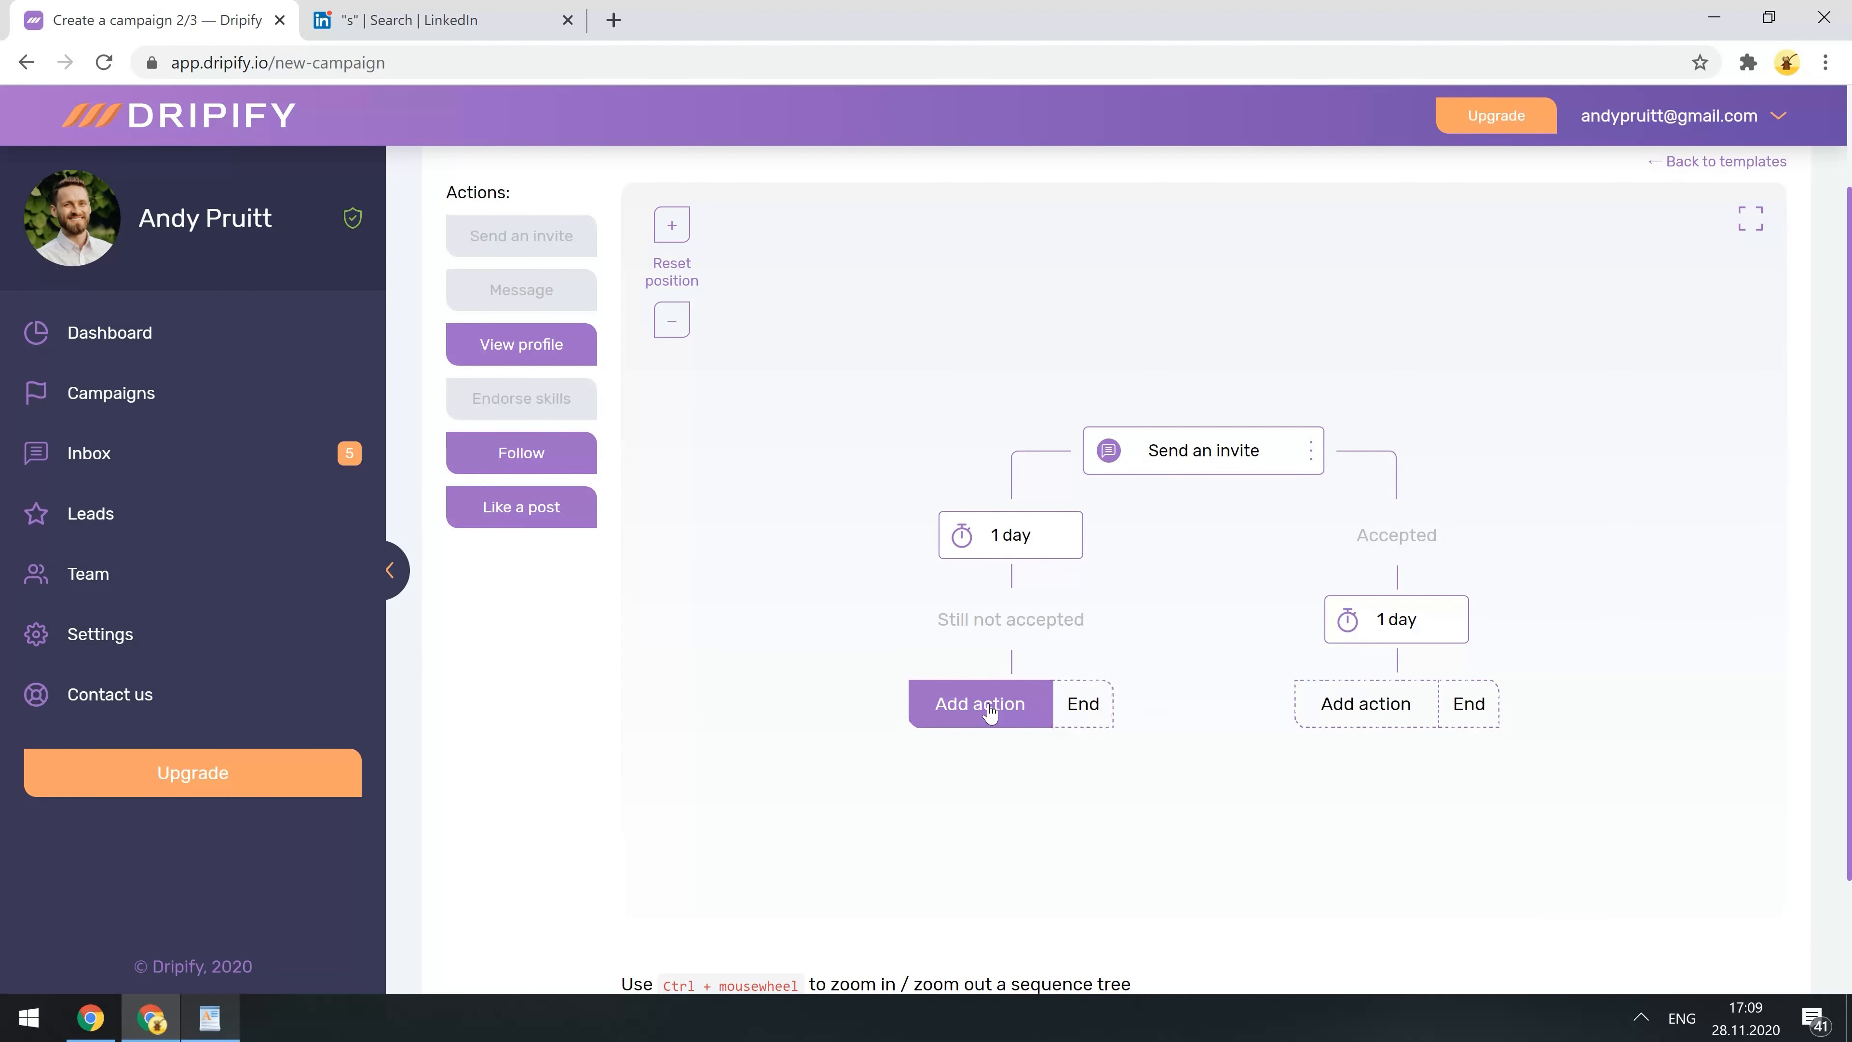
pyautogui.click(1002, 552)
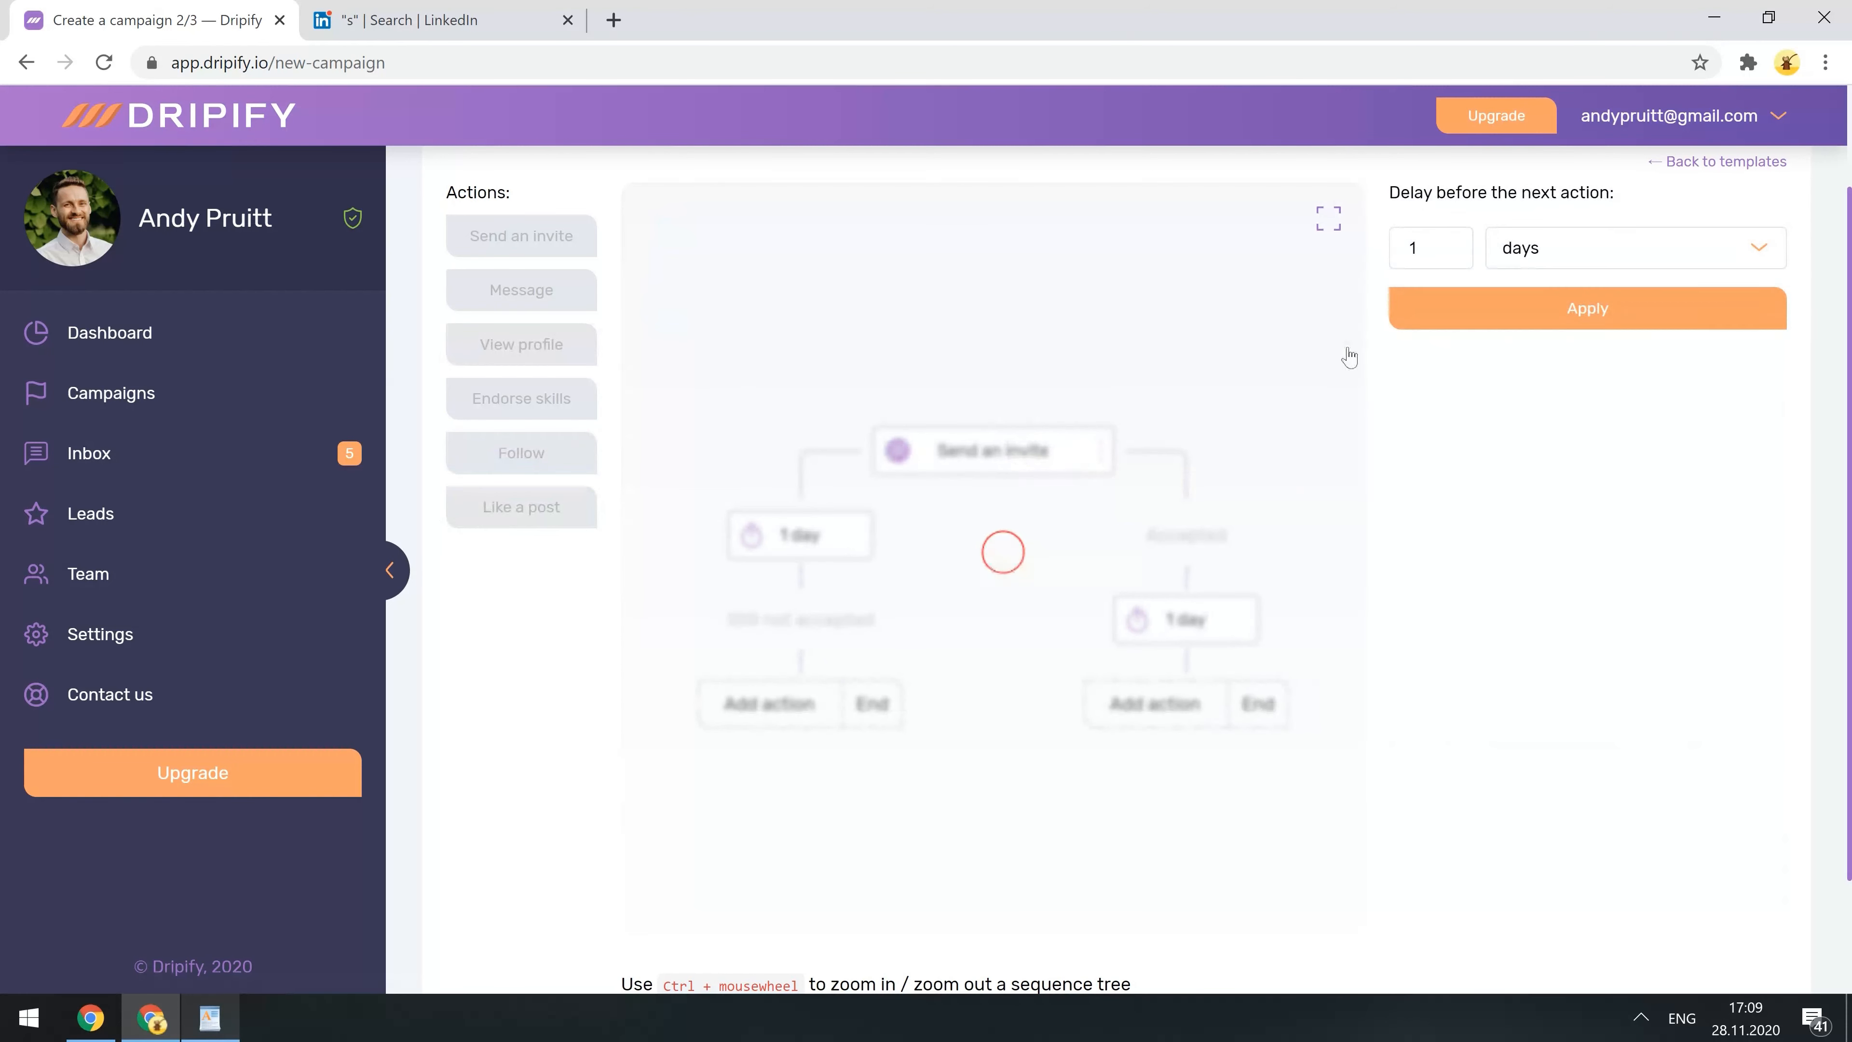
pyautogui.doubleClick(1403, 247)
pyautogui.write('3')
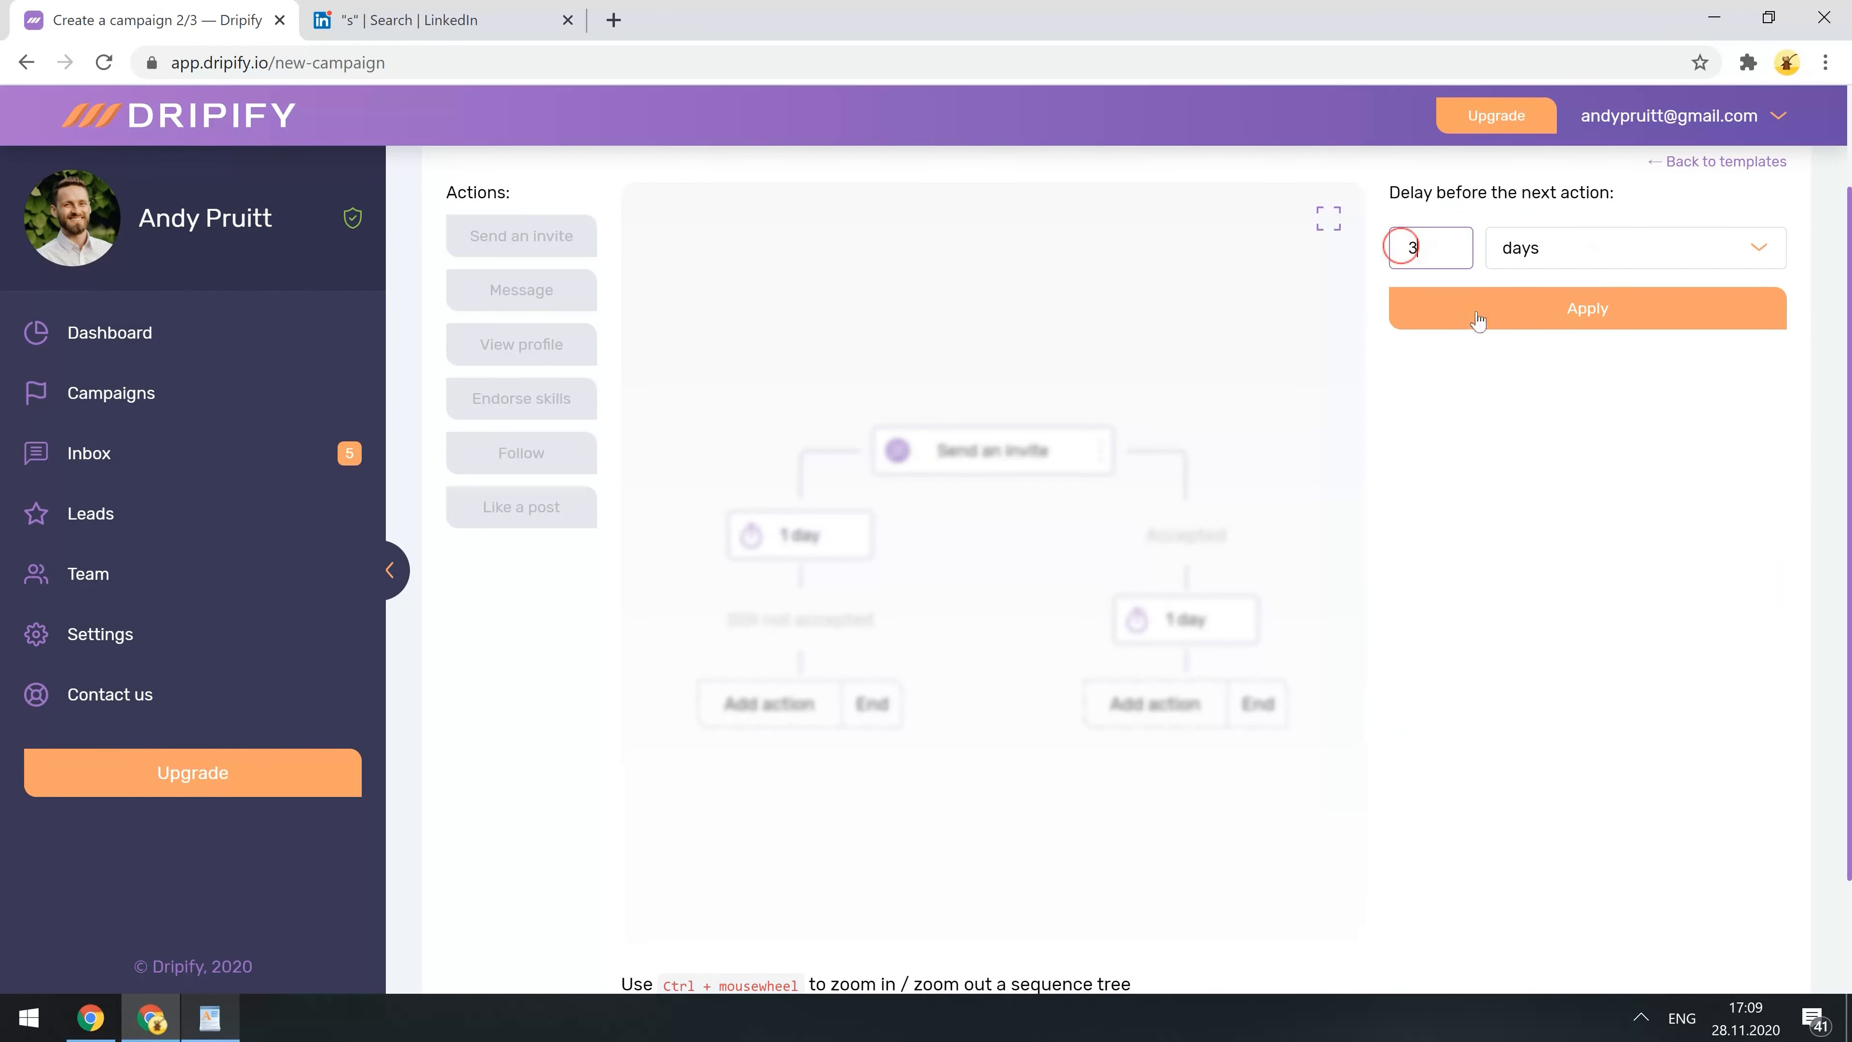
pyautogui.click(1475, 313)
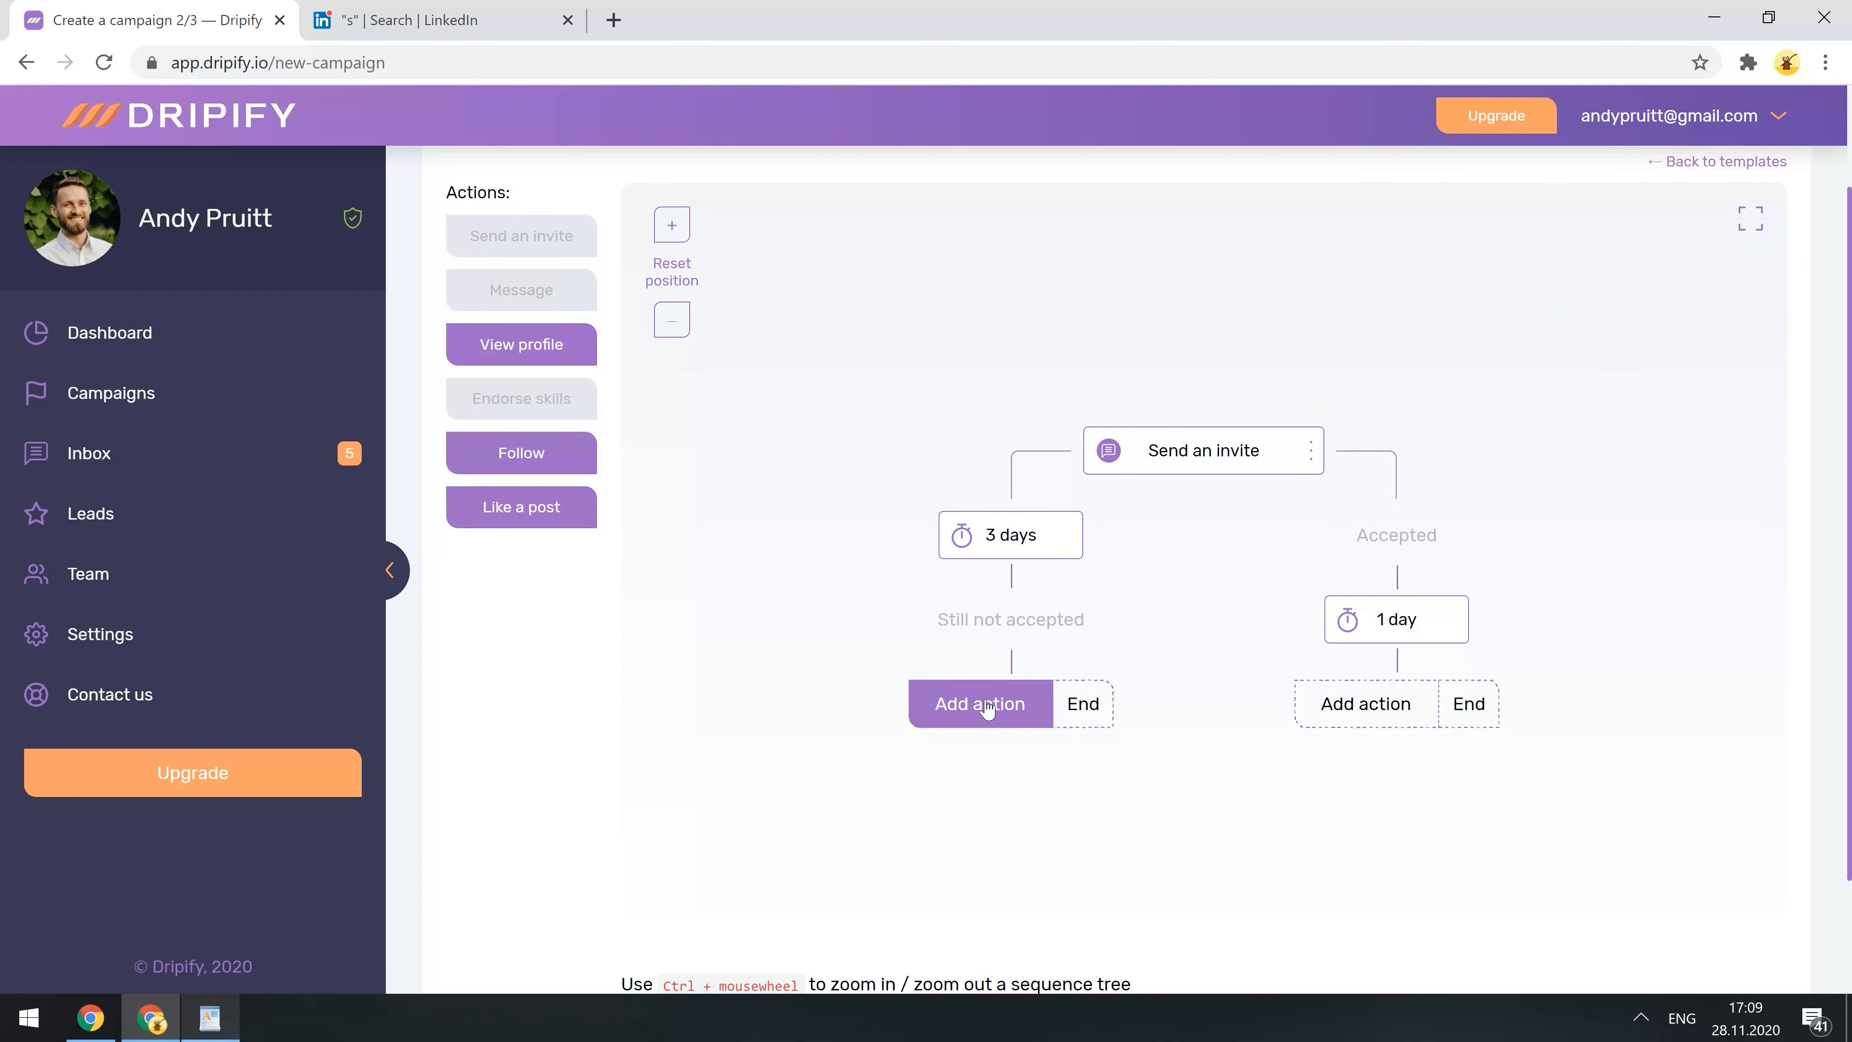
pyautogui.click(543, 516)
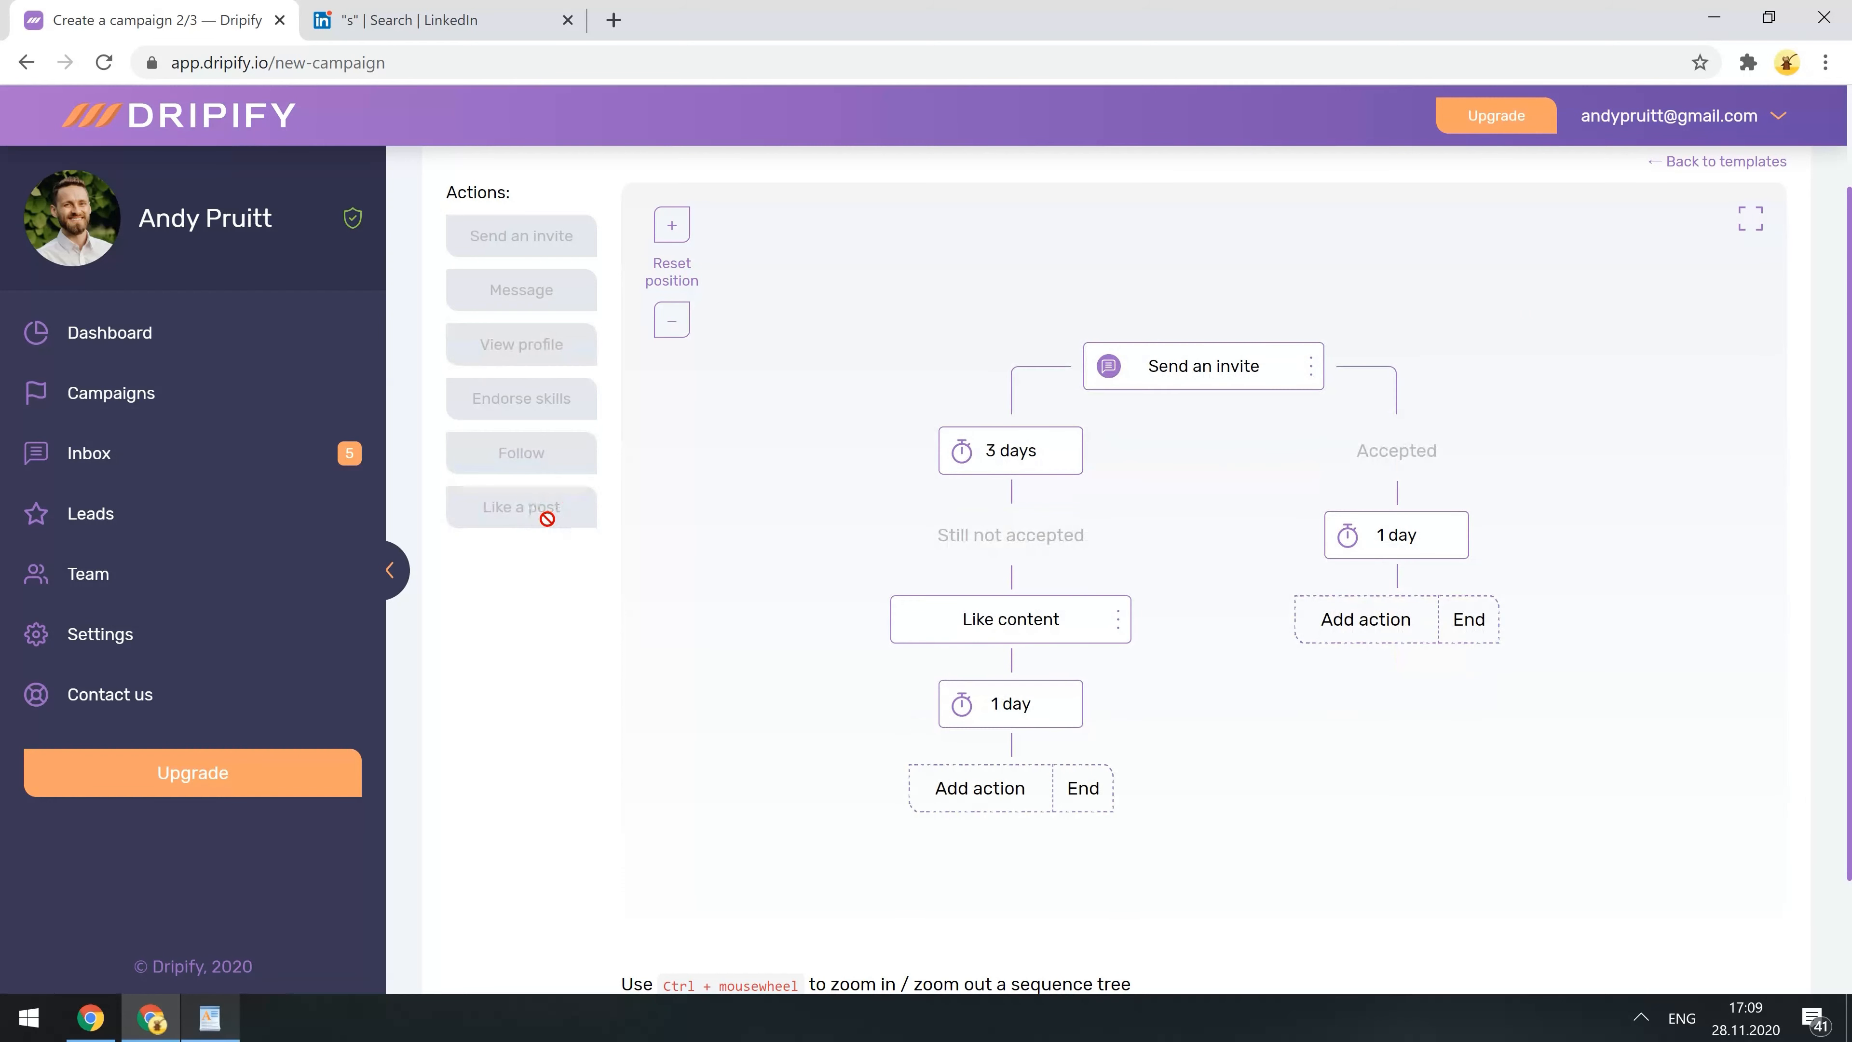
pyautogui.click(1031, 719)
pyautogui.doubleClick(1404, 249)
pyautogui.write('2')
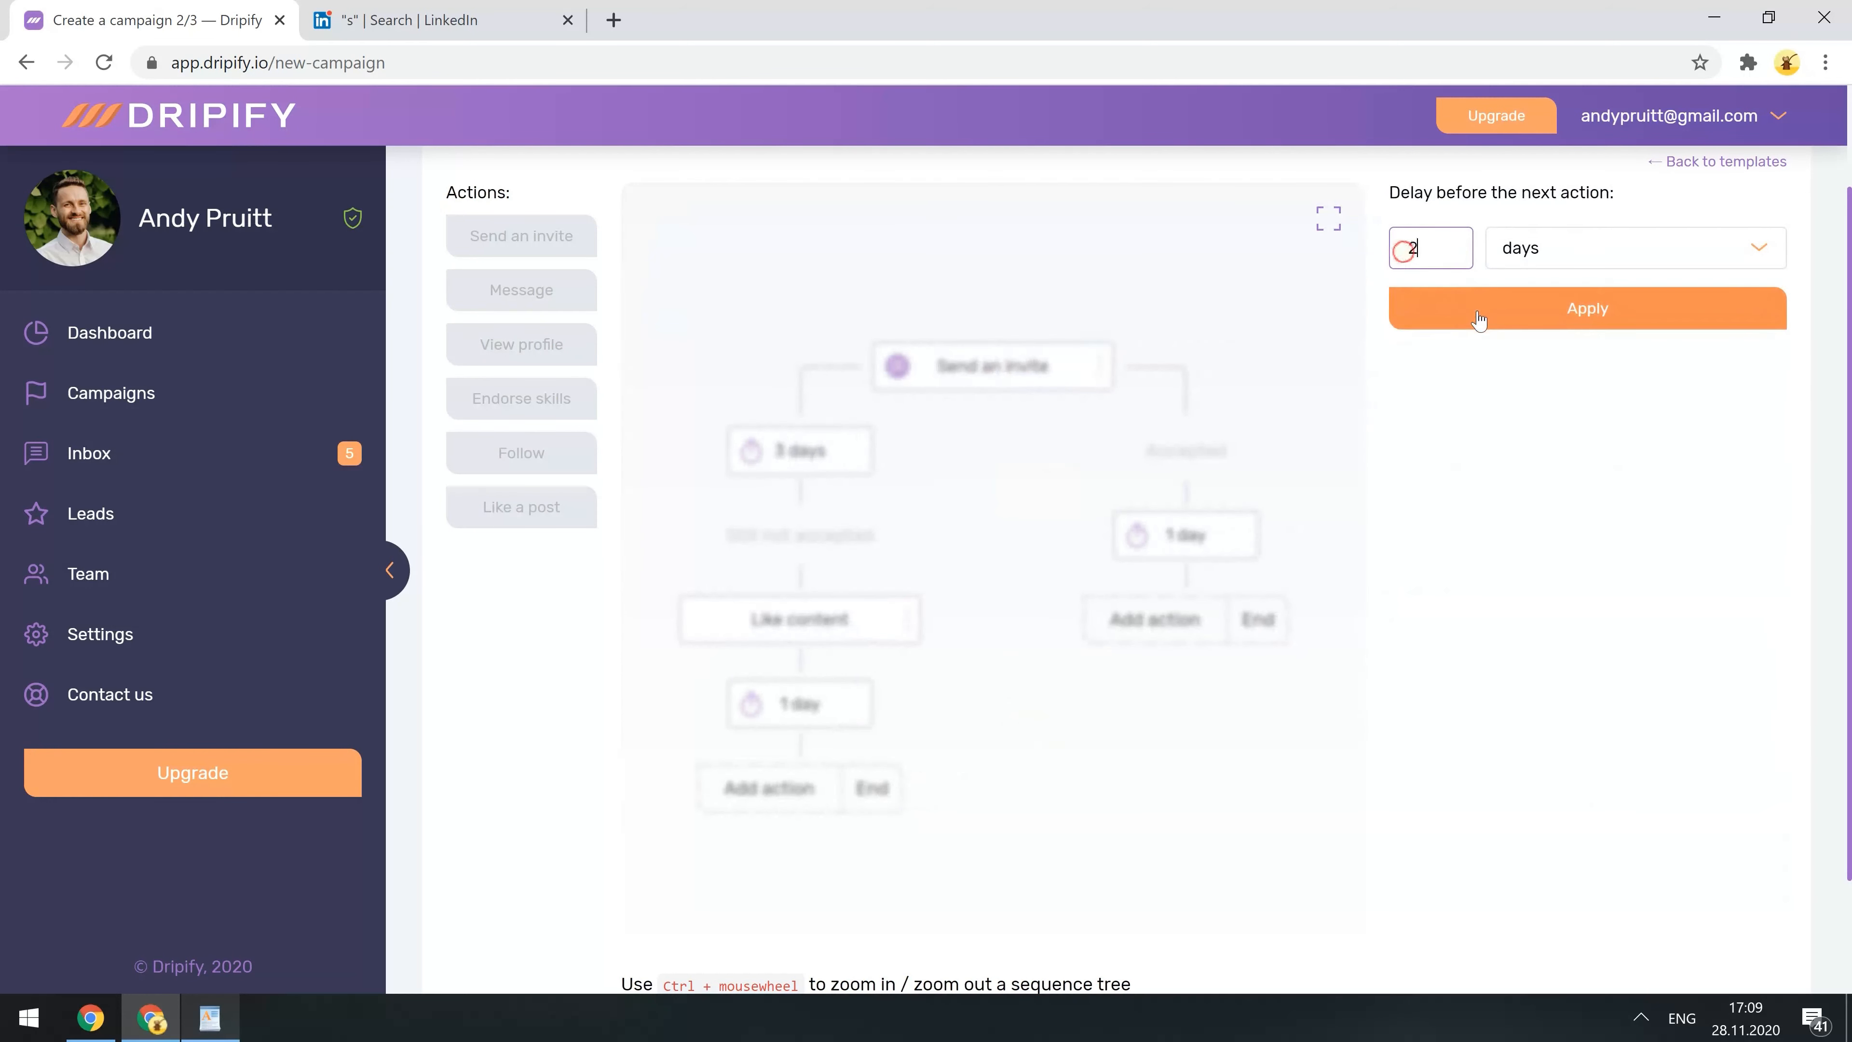
pyautogui.click(1478, 320)
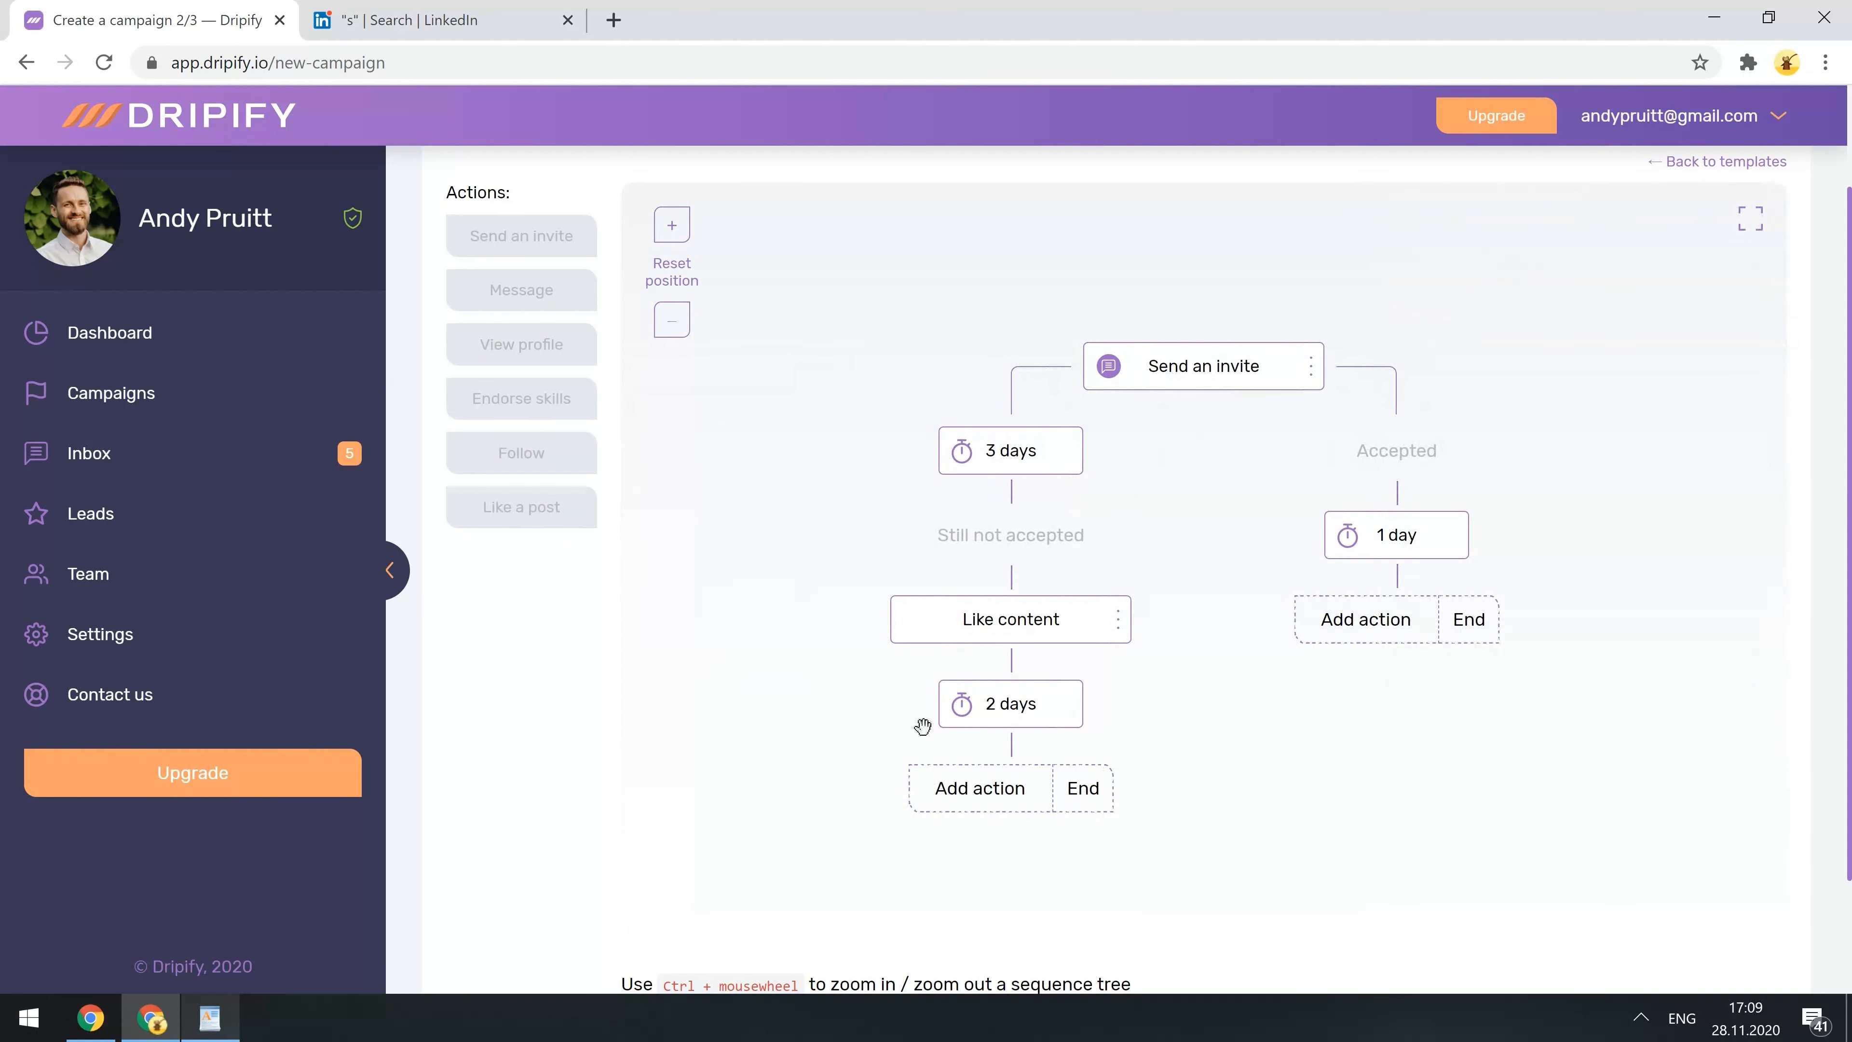
# - Add View profile, a 3-day wait and Follow, then end the branch
pyautogui.click(946, 790)
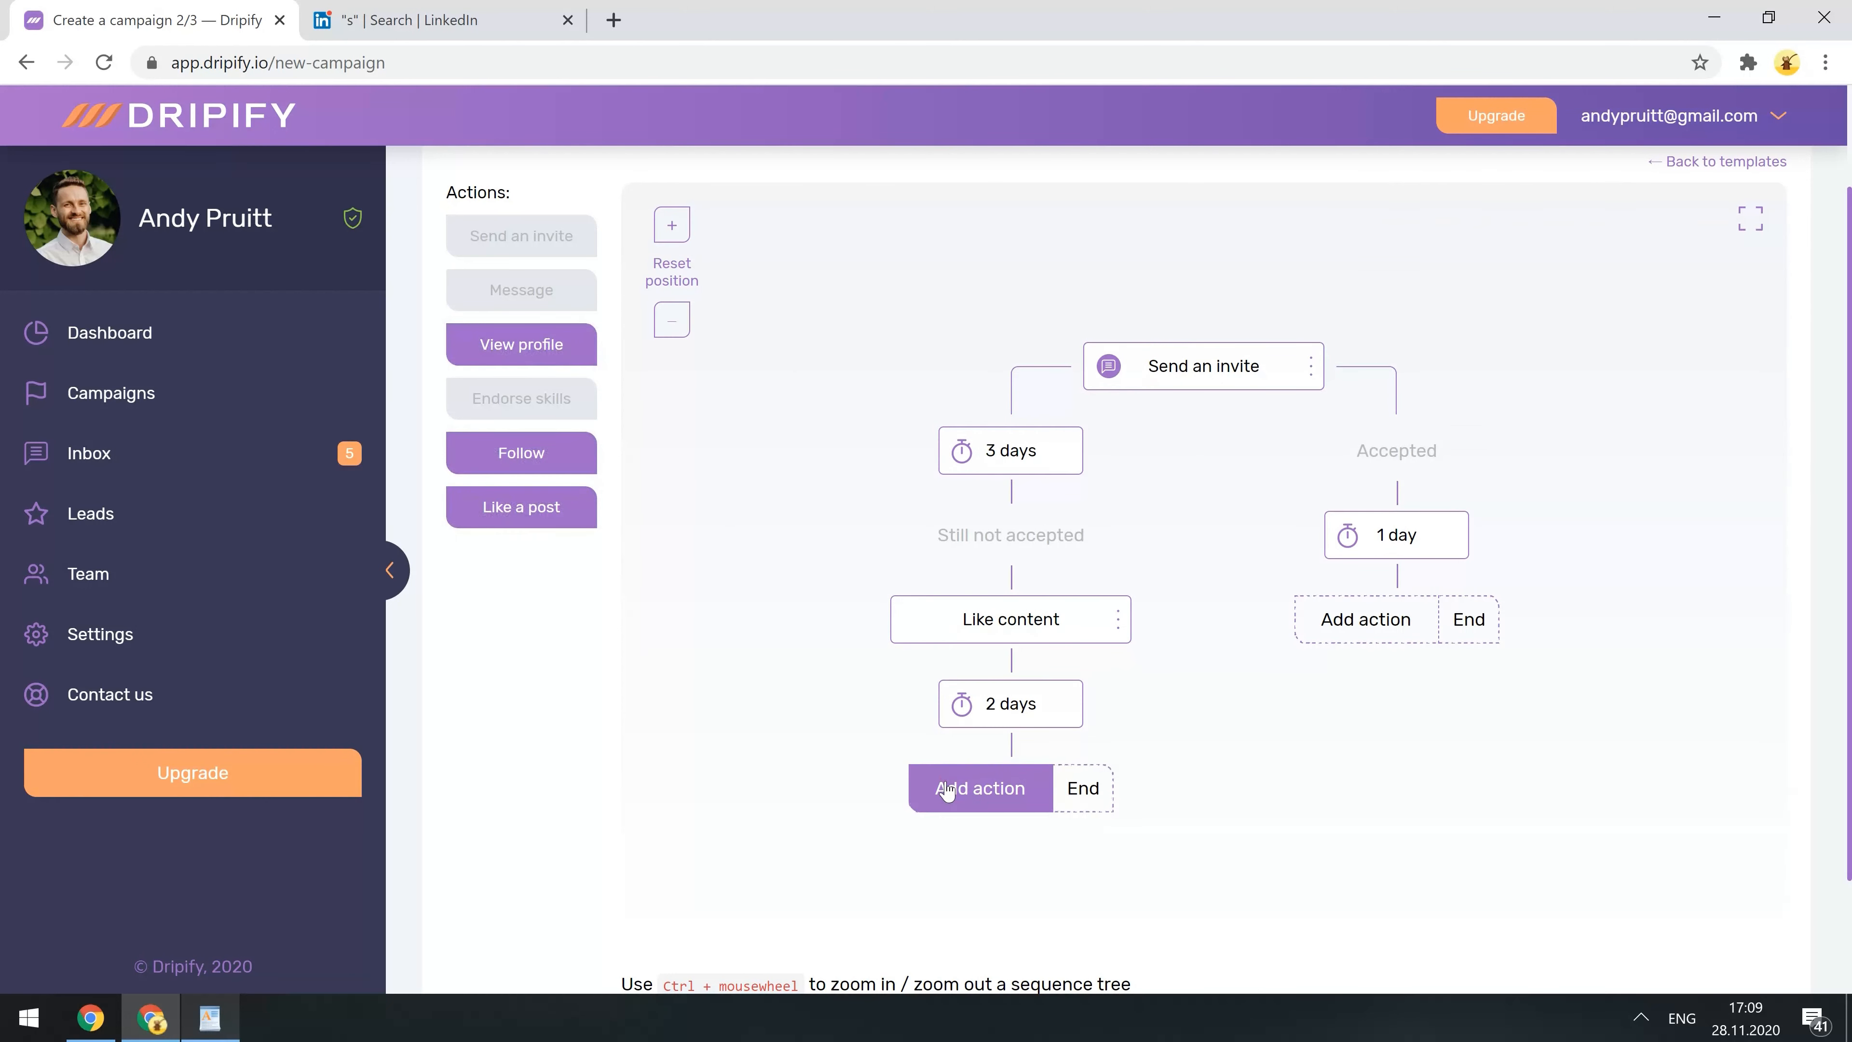
pyautogui.click(541, 343)
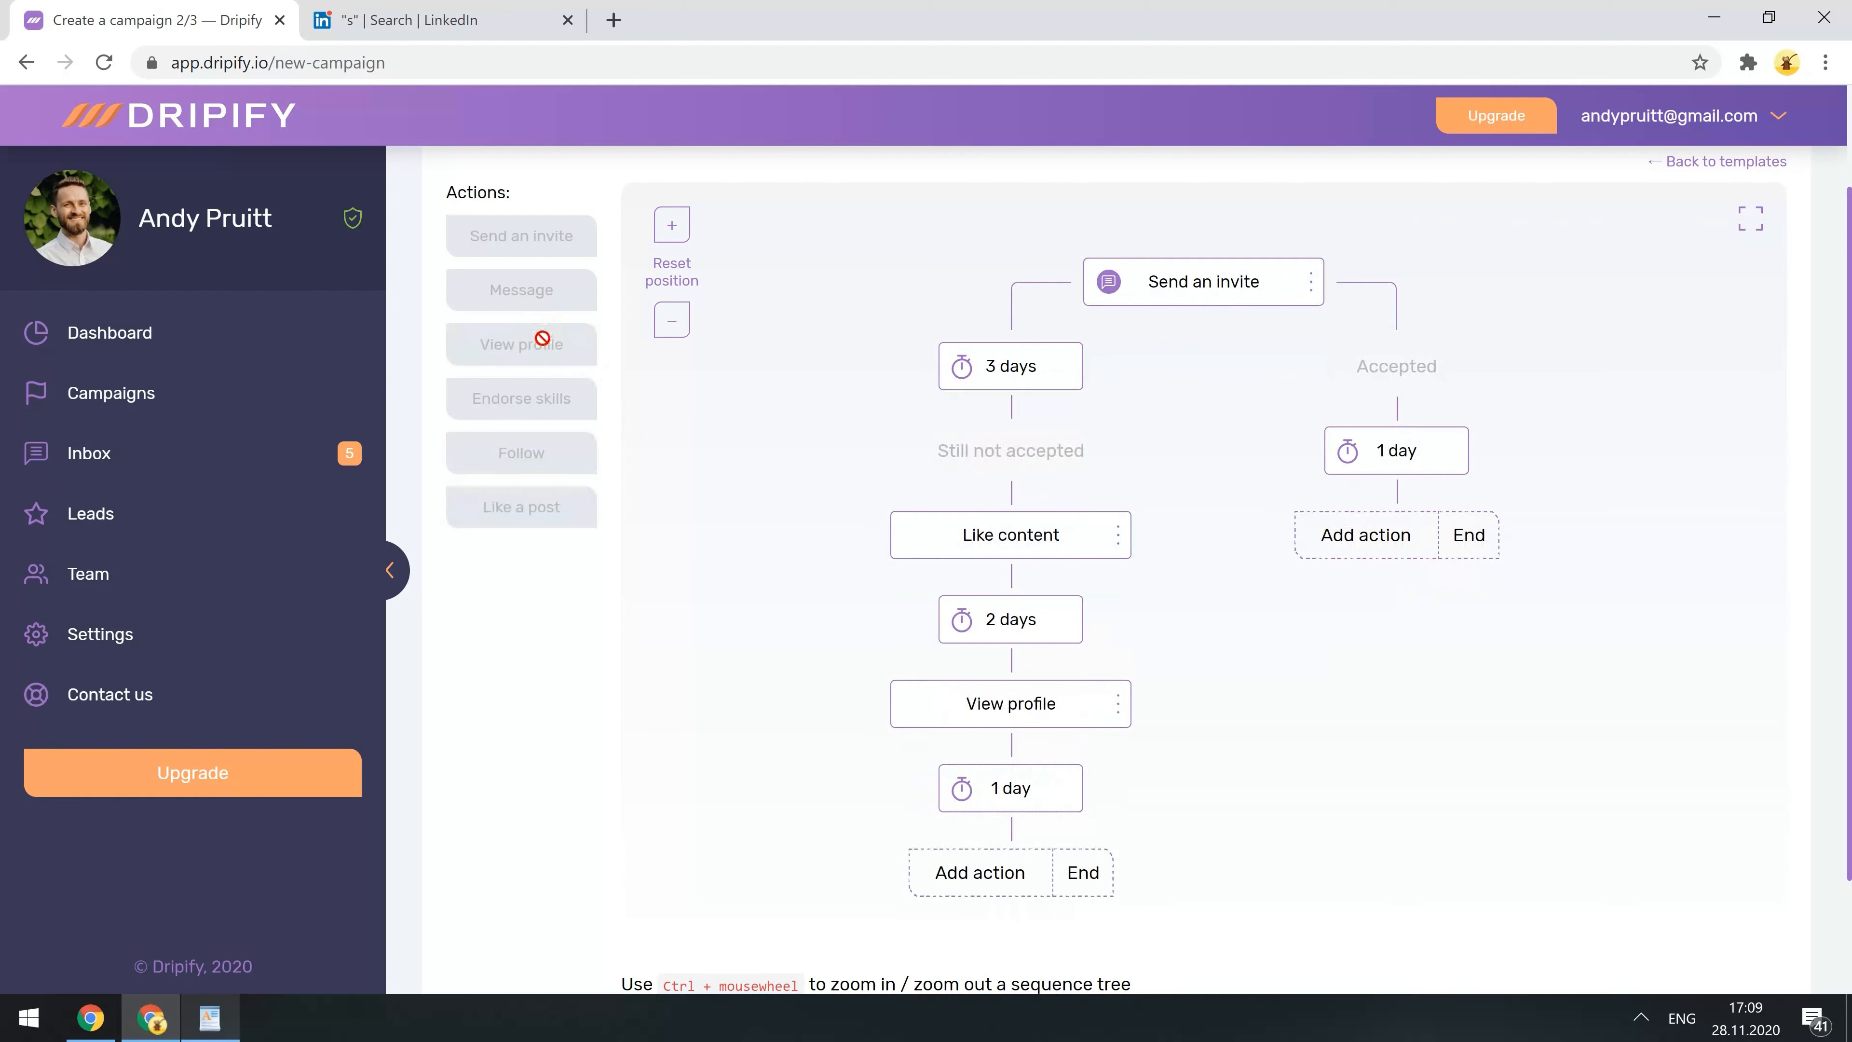
pyautogui.click(1009, 787)
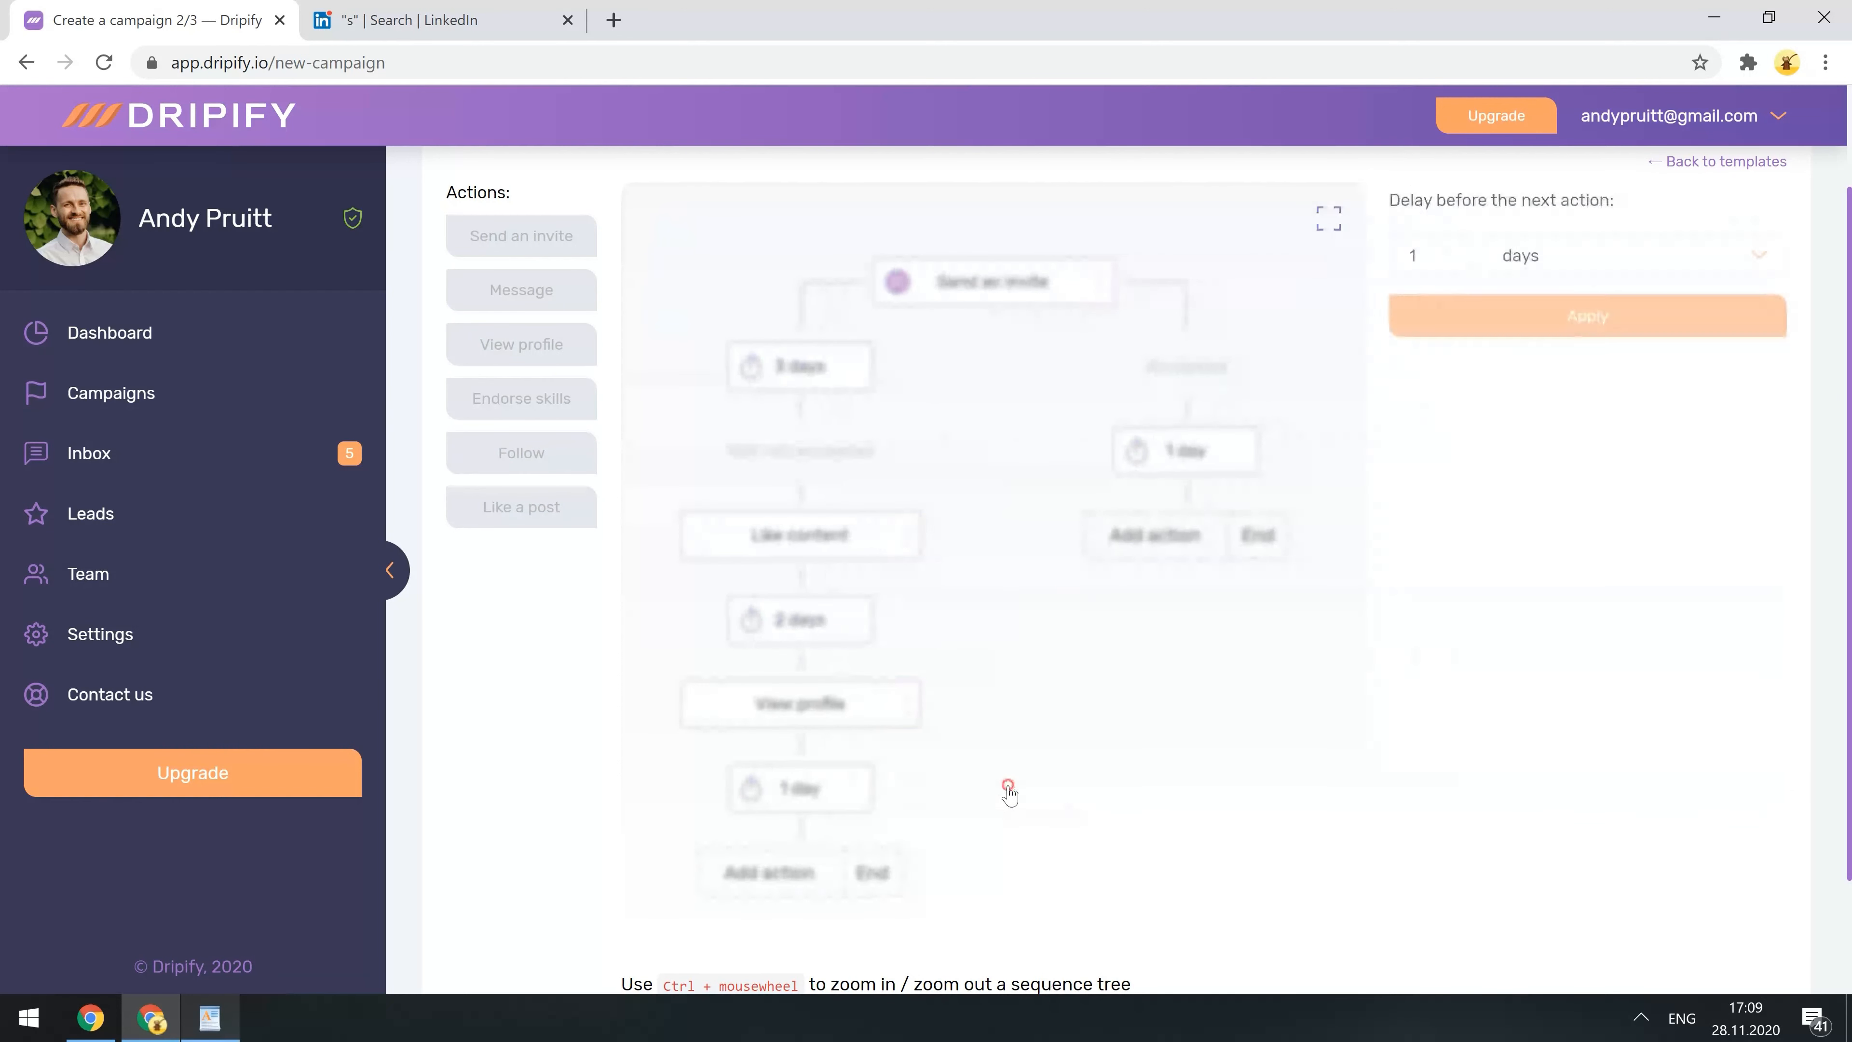
pyautogui.doubleClick(1408, 247)
pyautogui.write('3')
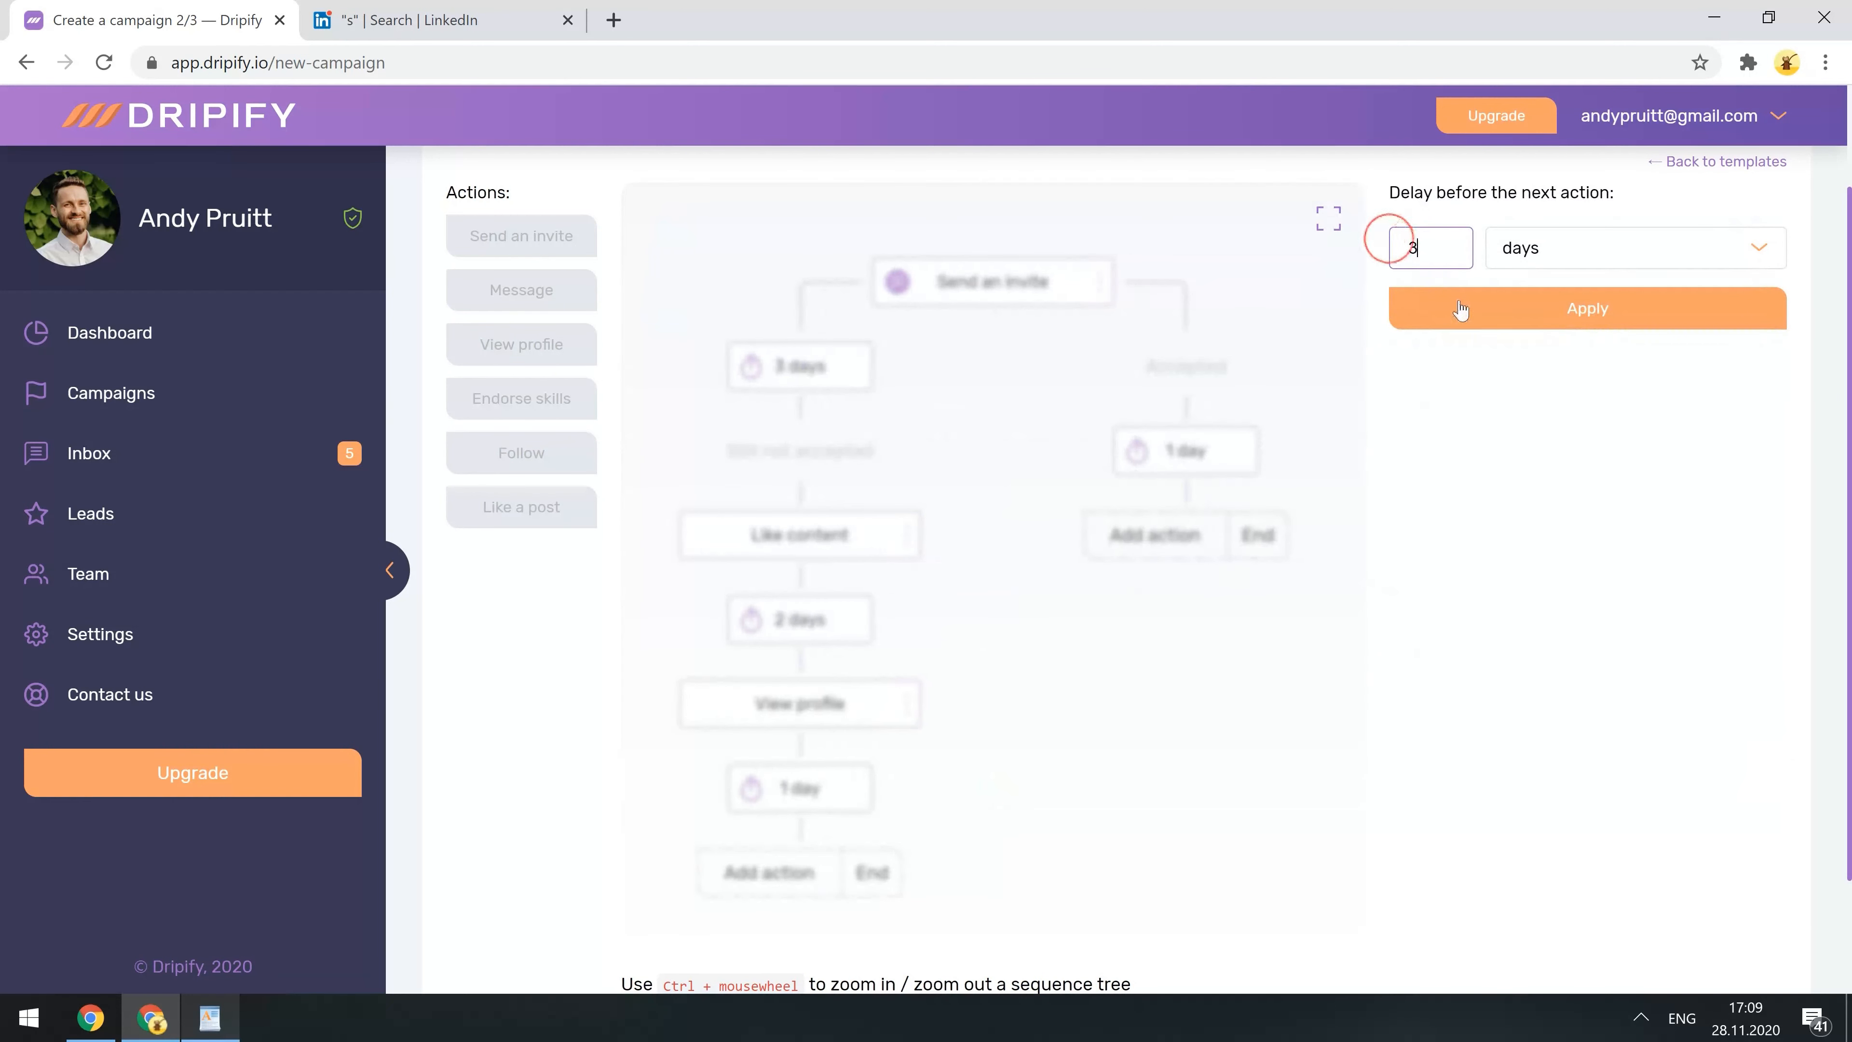
pyautogui.click(1459, 309)
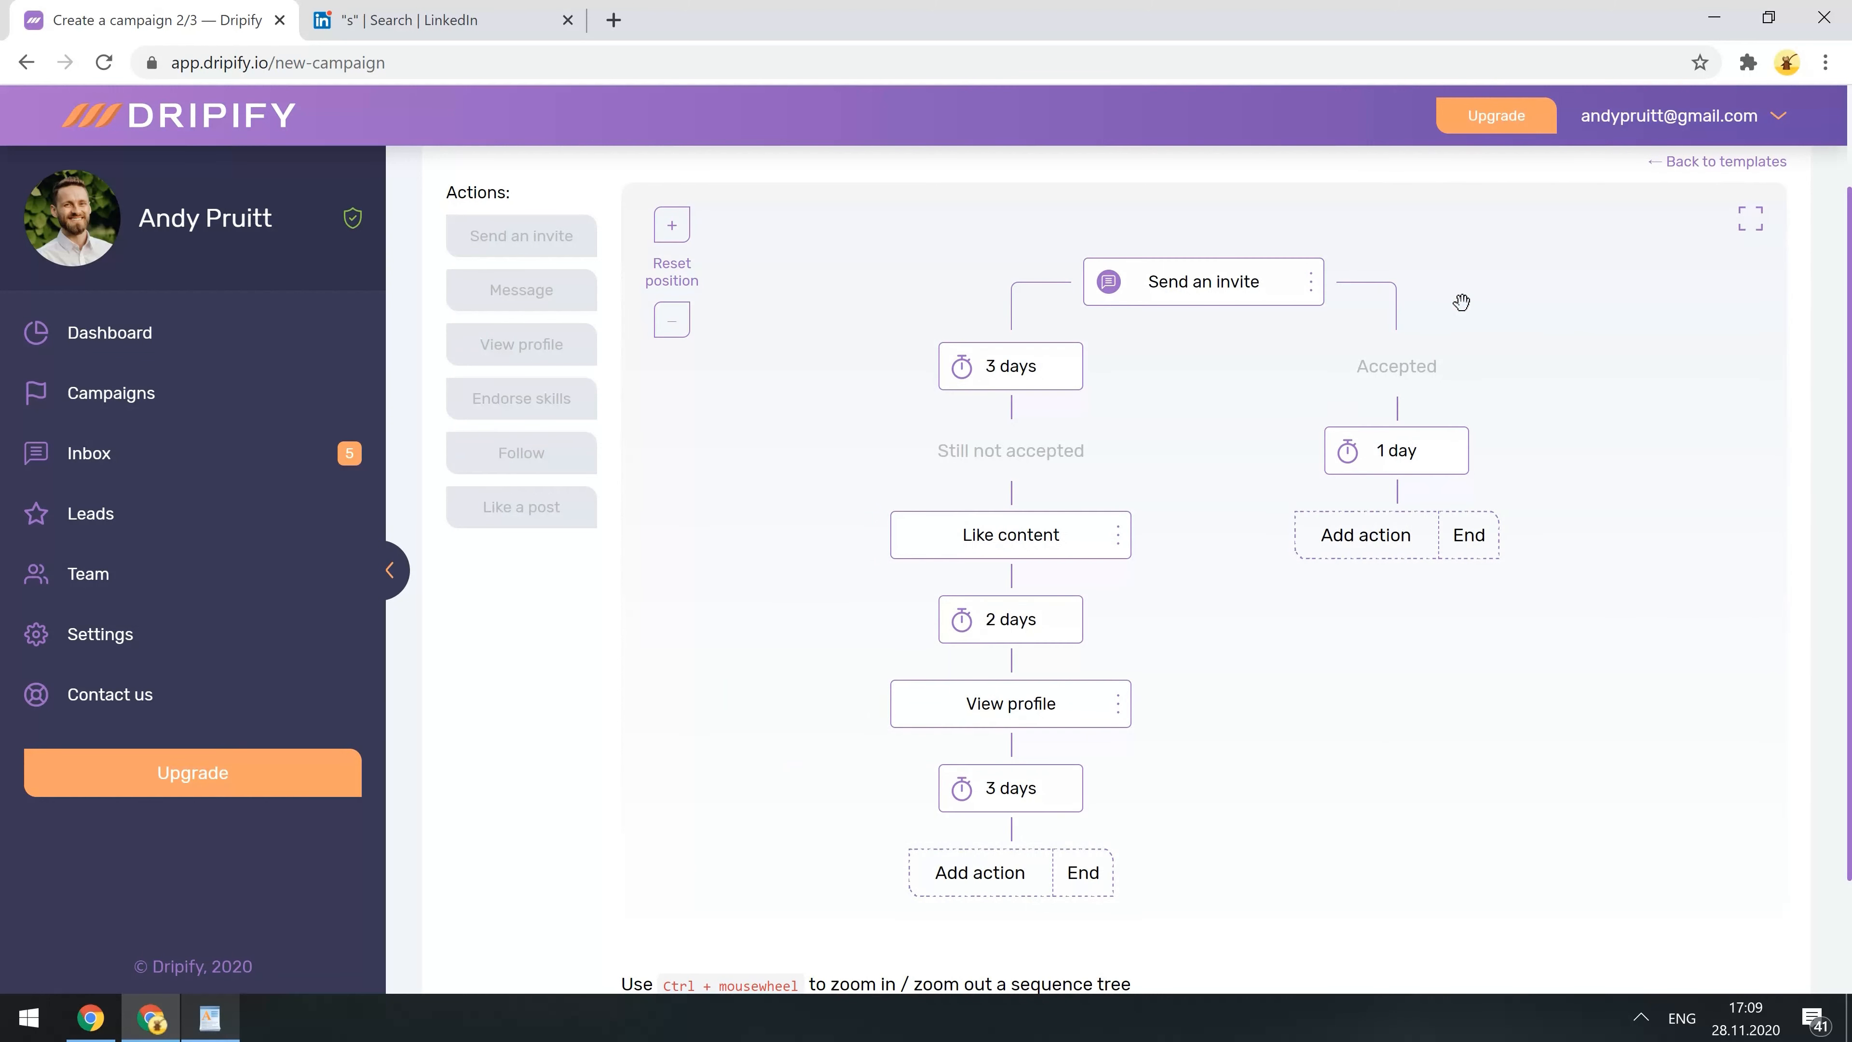
pyautogui.click(990, 873)
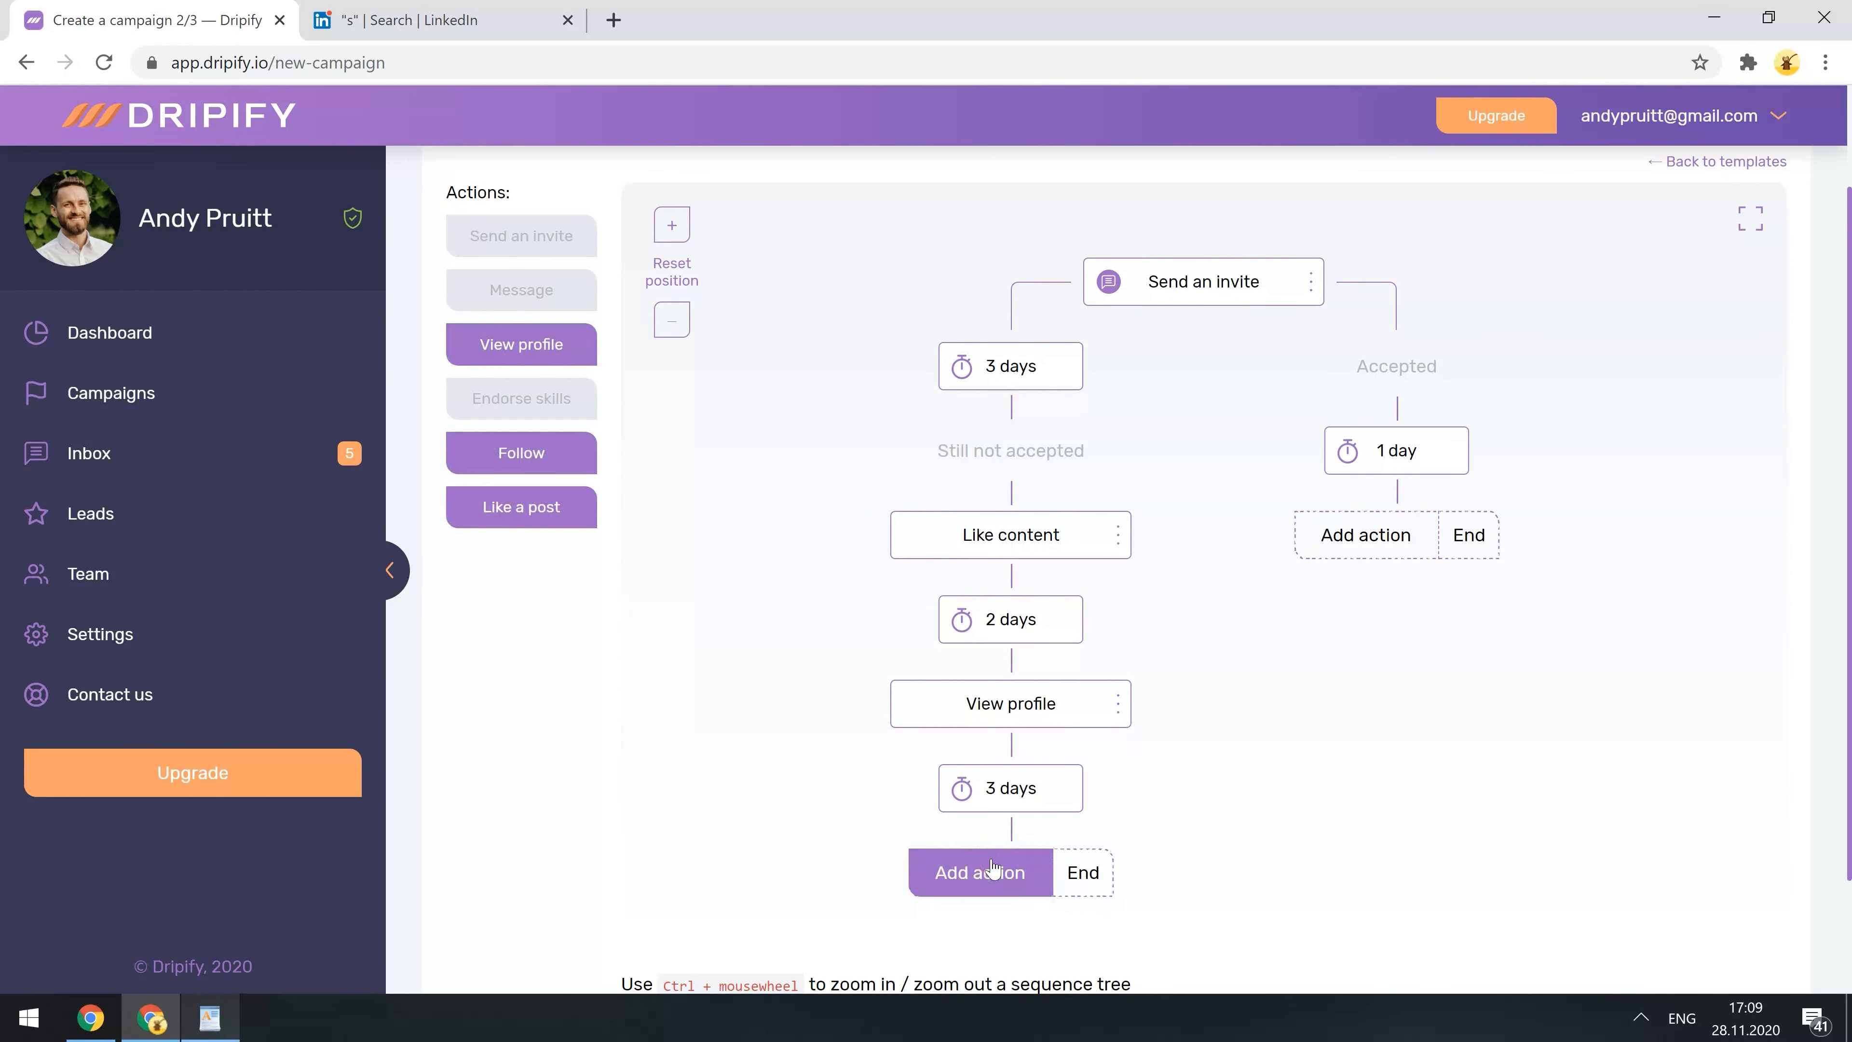
pyautogui.click(521, 451)
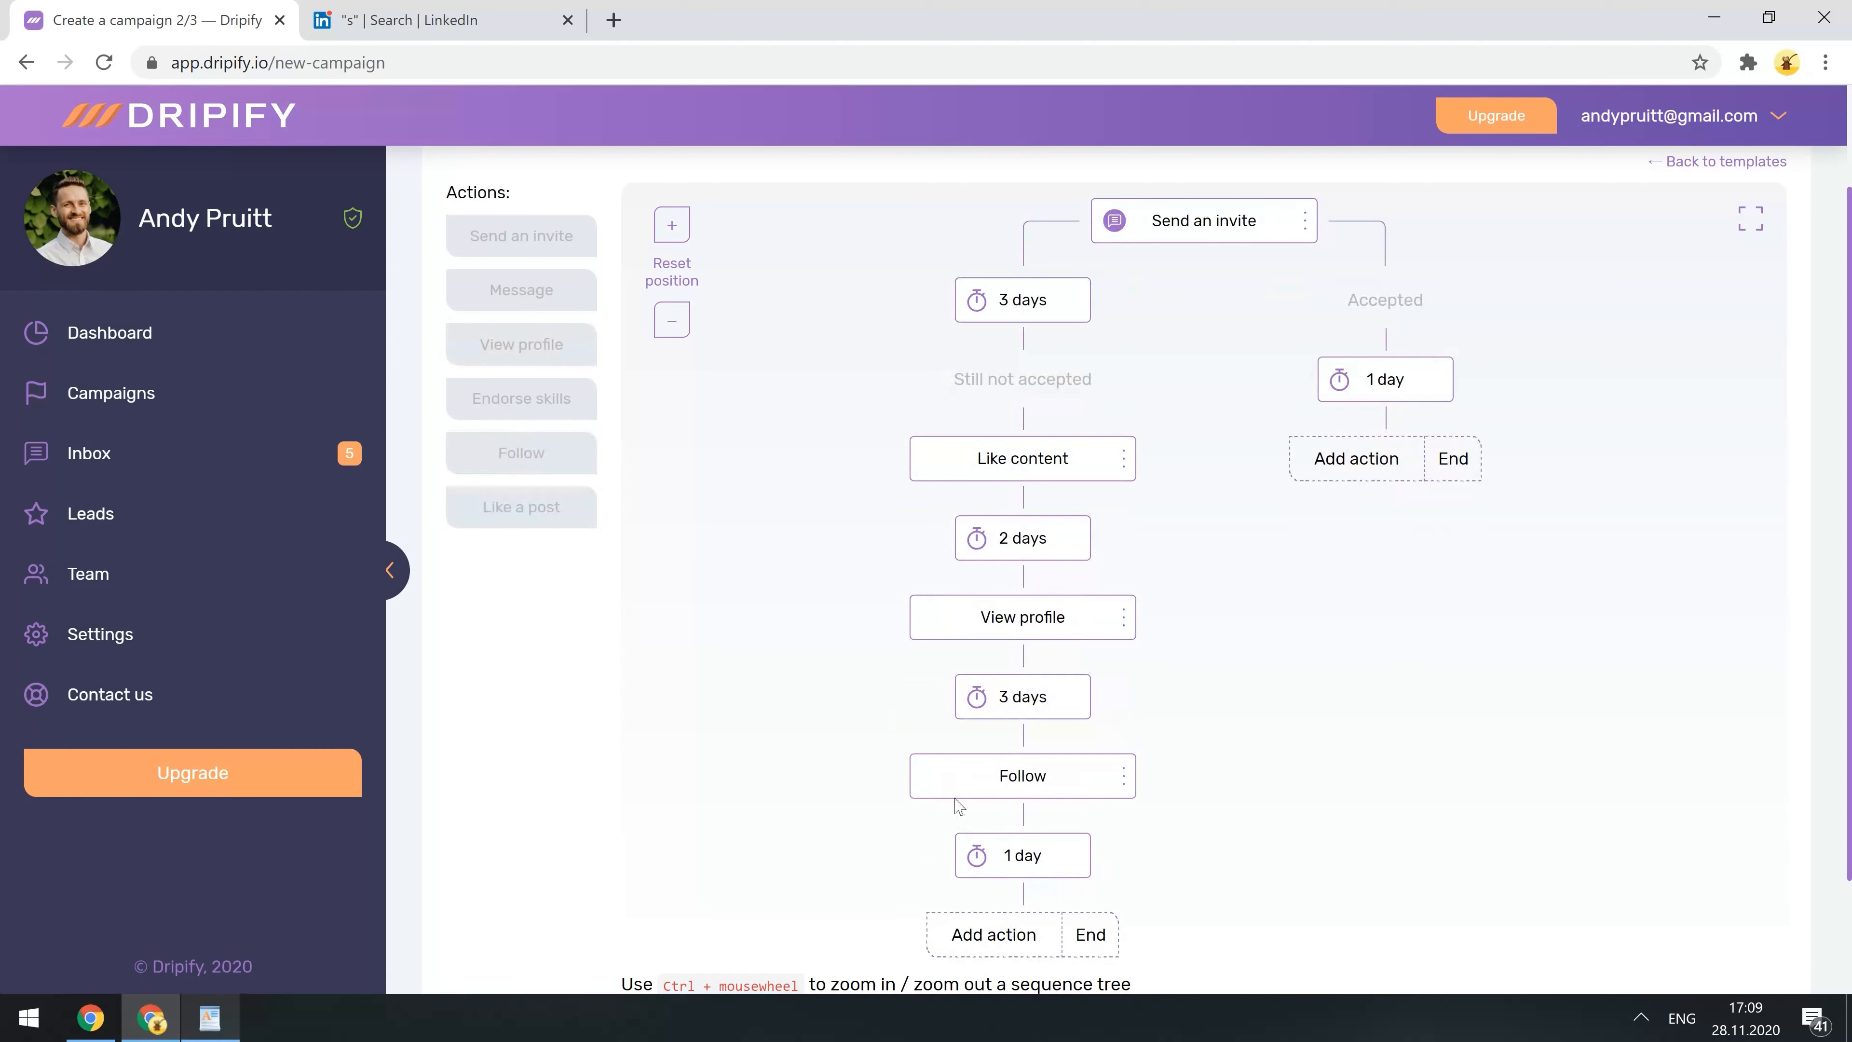
pyautogui.click(1091, 935)
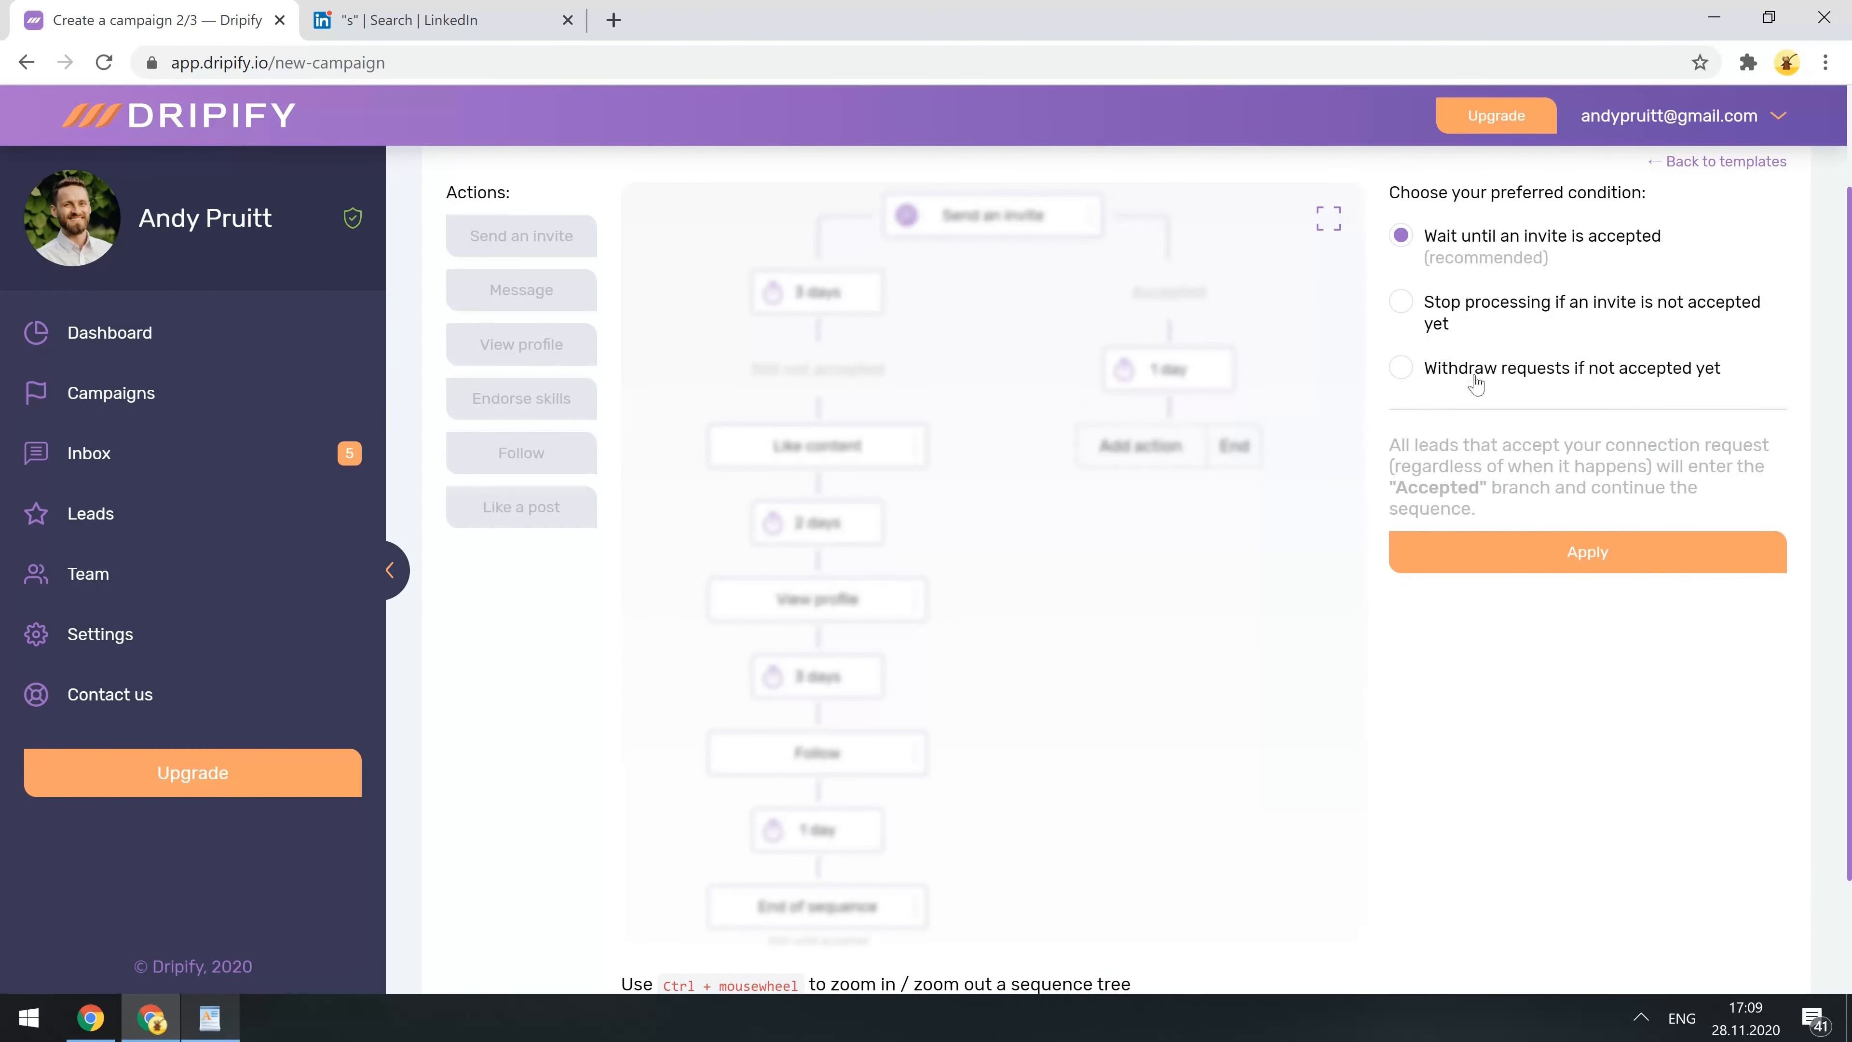
pyautogui.click(1518, 547)
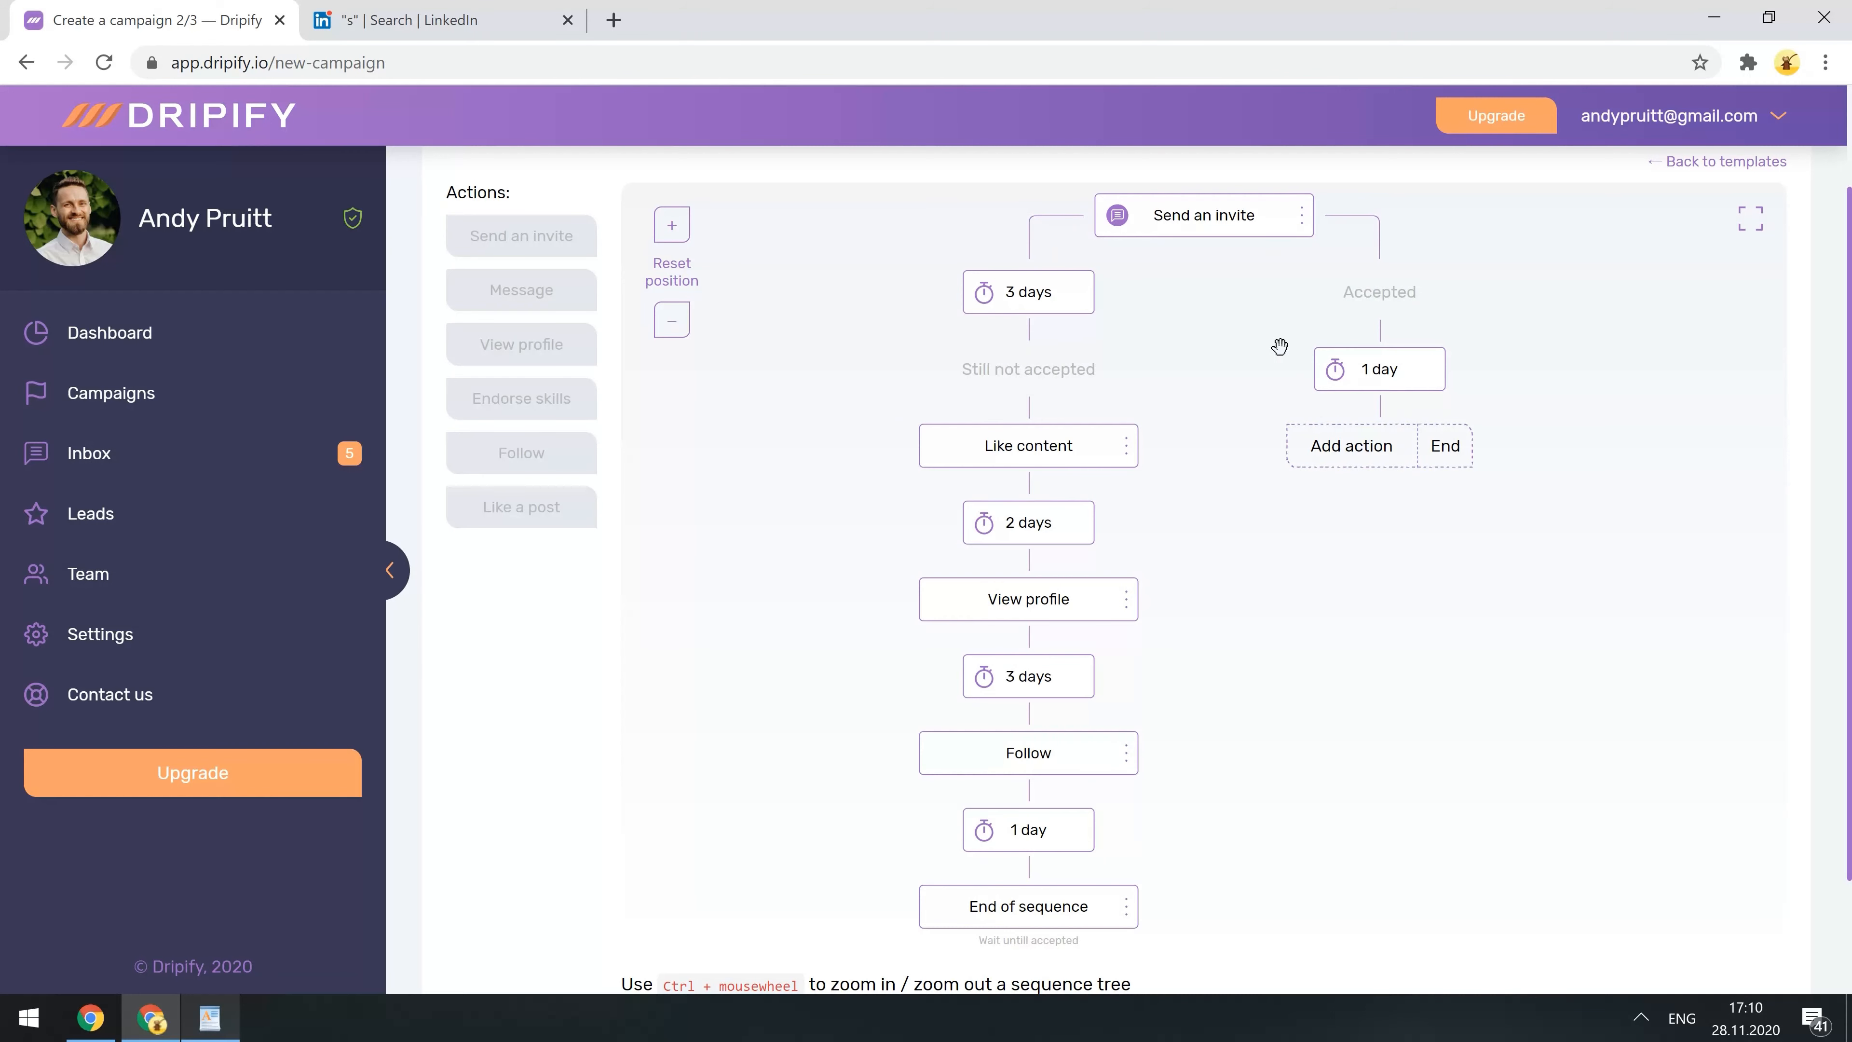
# - Set the Accepted branch delay to 1 hour and add an Endorse skills step
pyautogui.click(1375, 370)
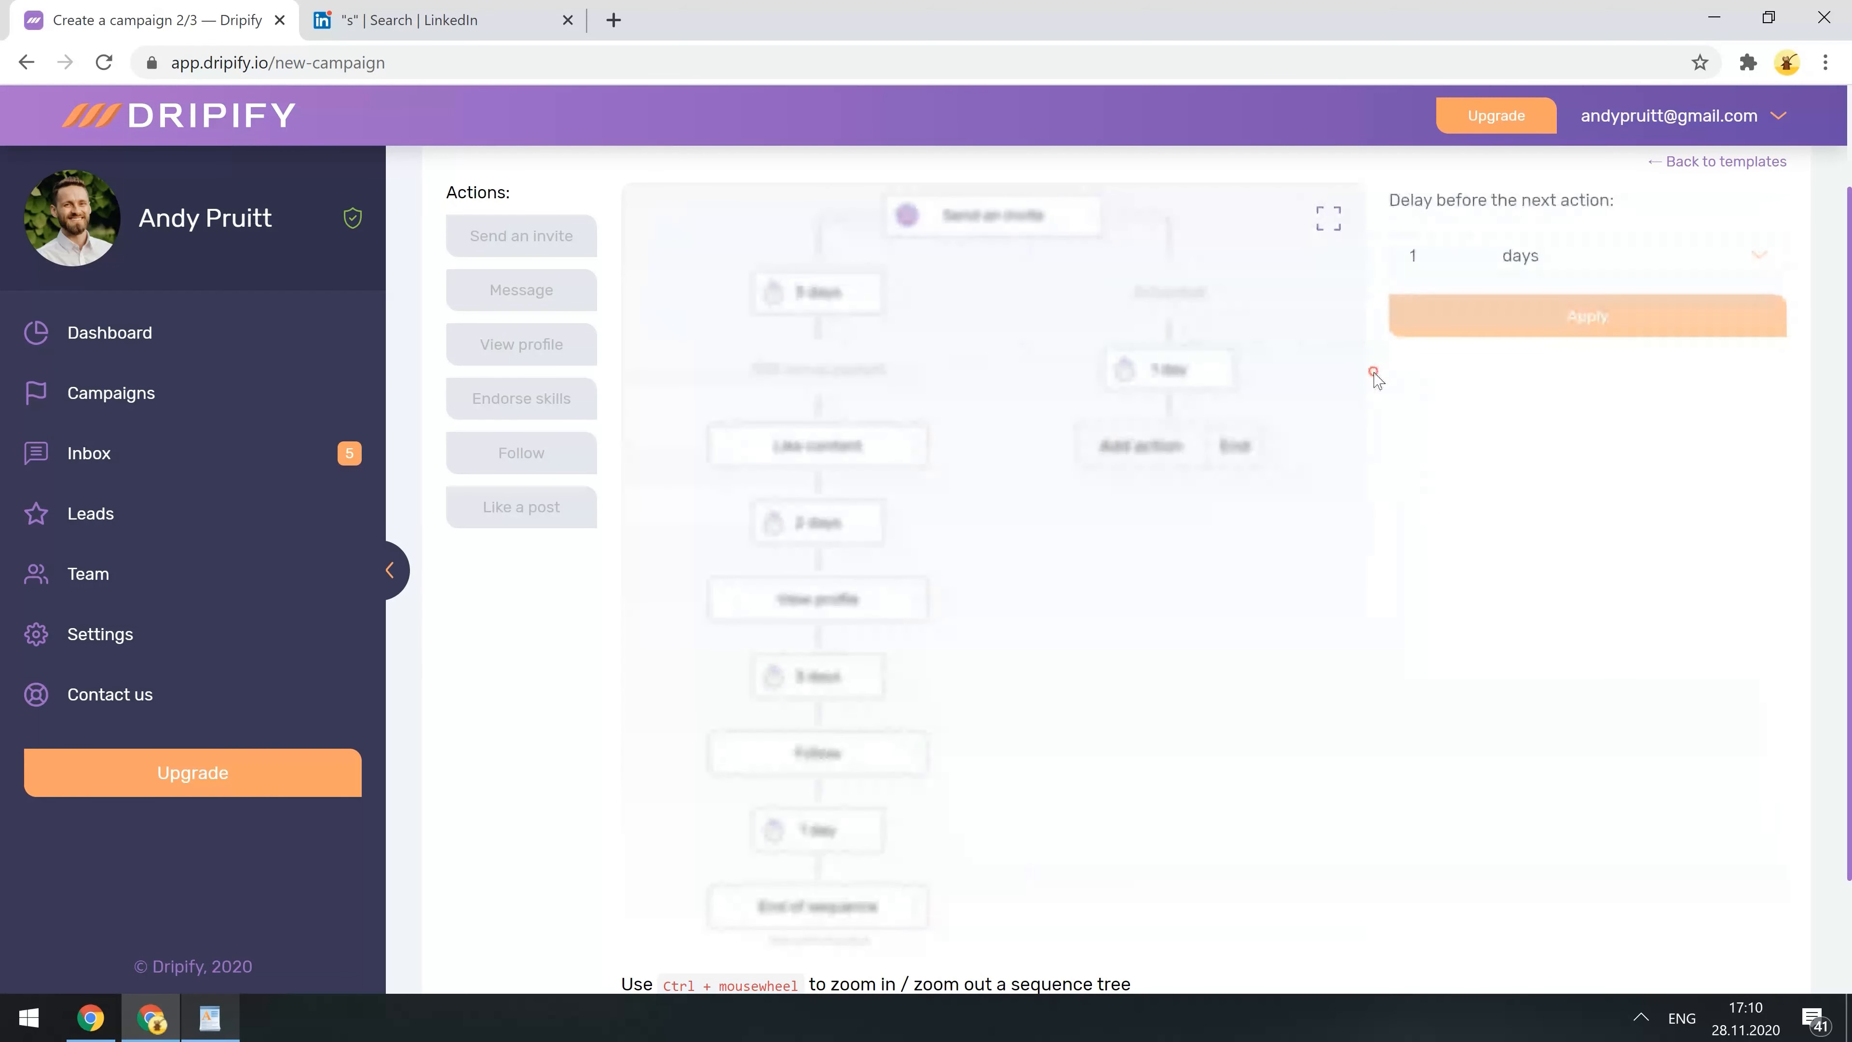
pyautogui.click(1585, 252)
pyautogui.click(1553, 332)
pyautogui.click(1543, 312)
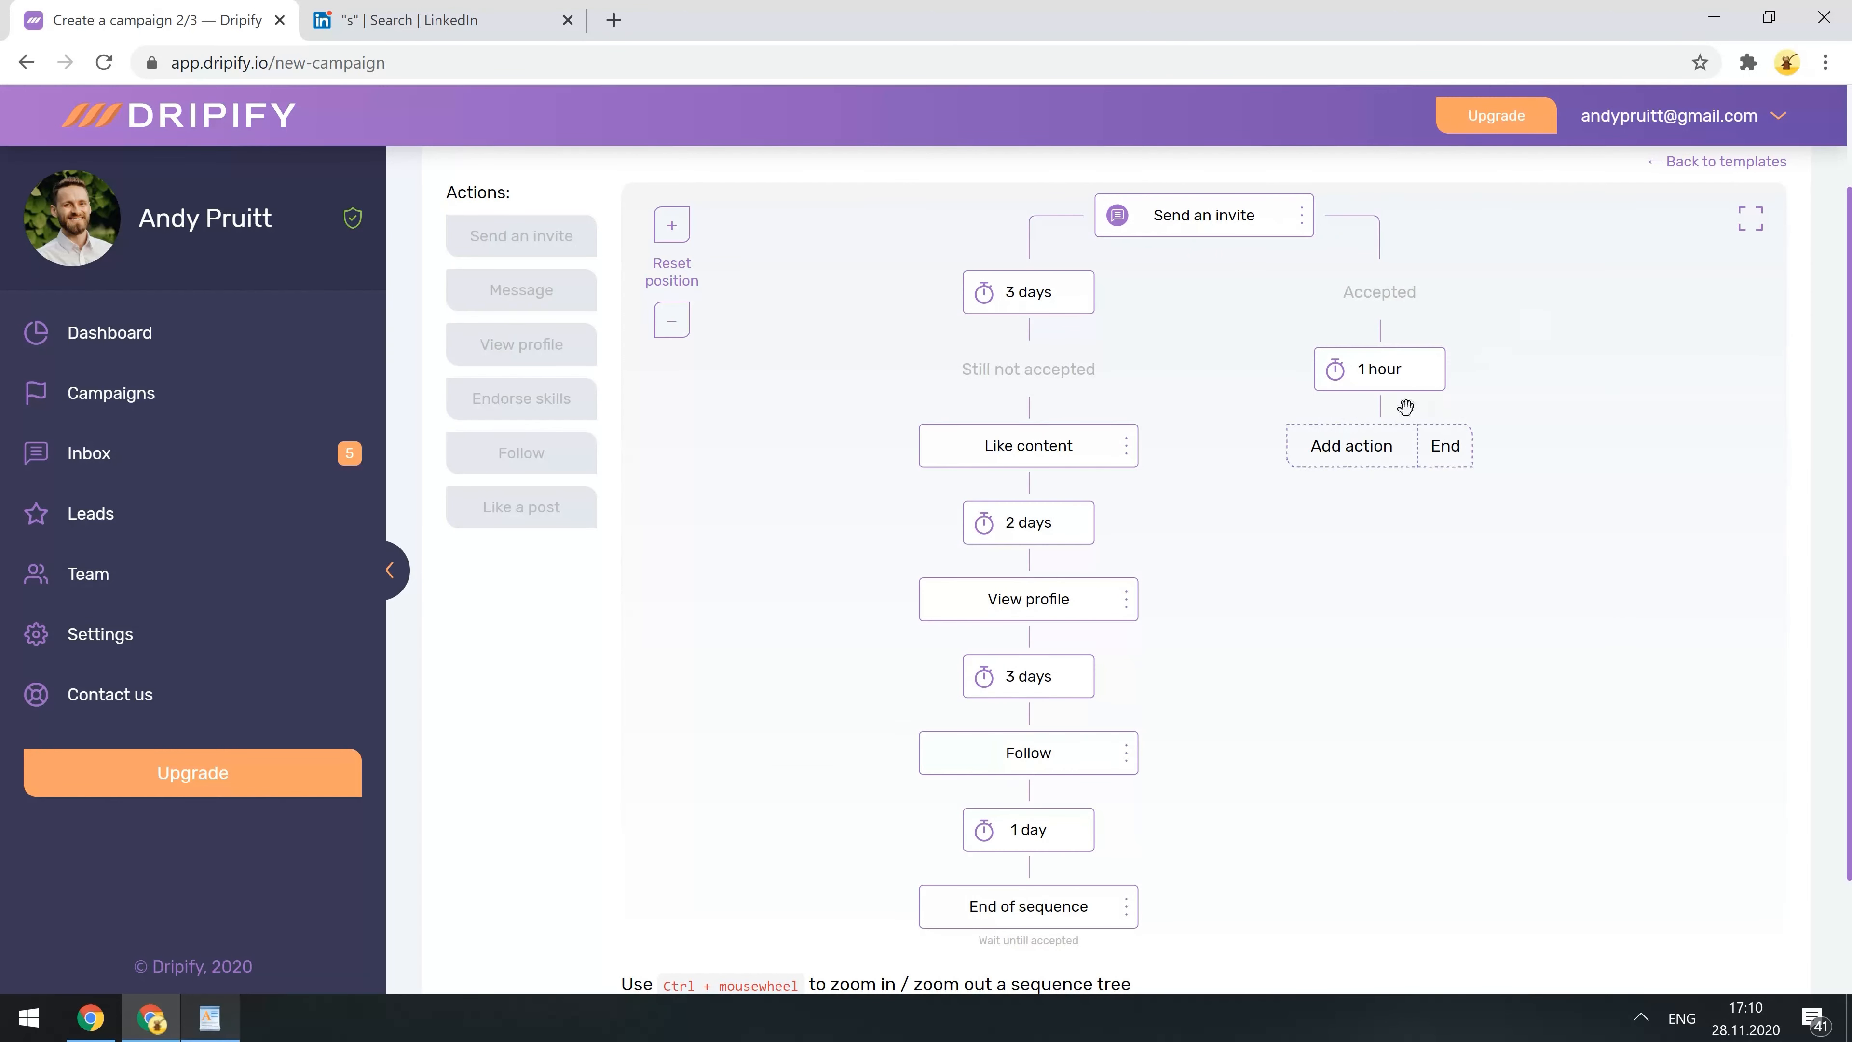
pyautogui.click(1348, 447)
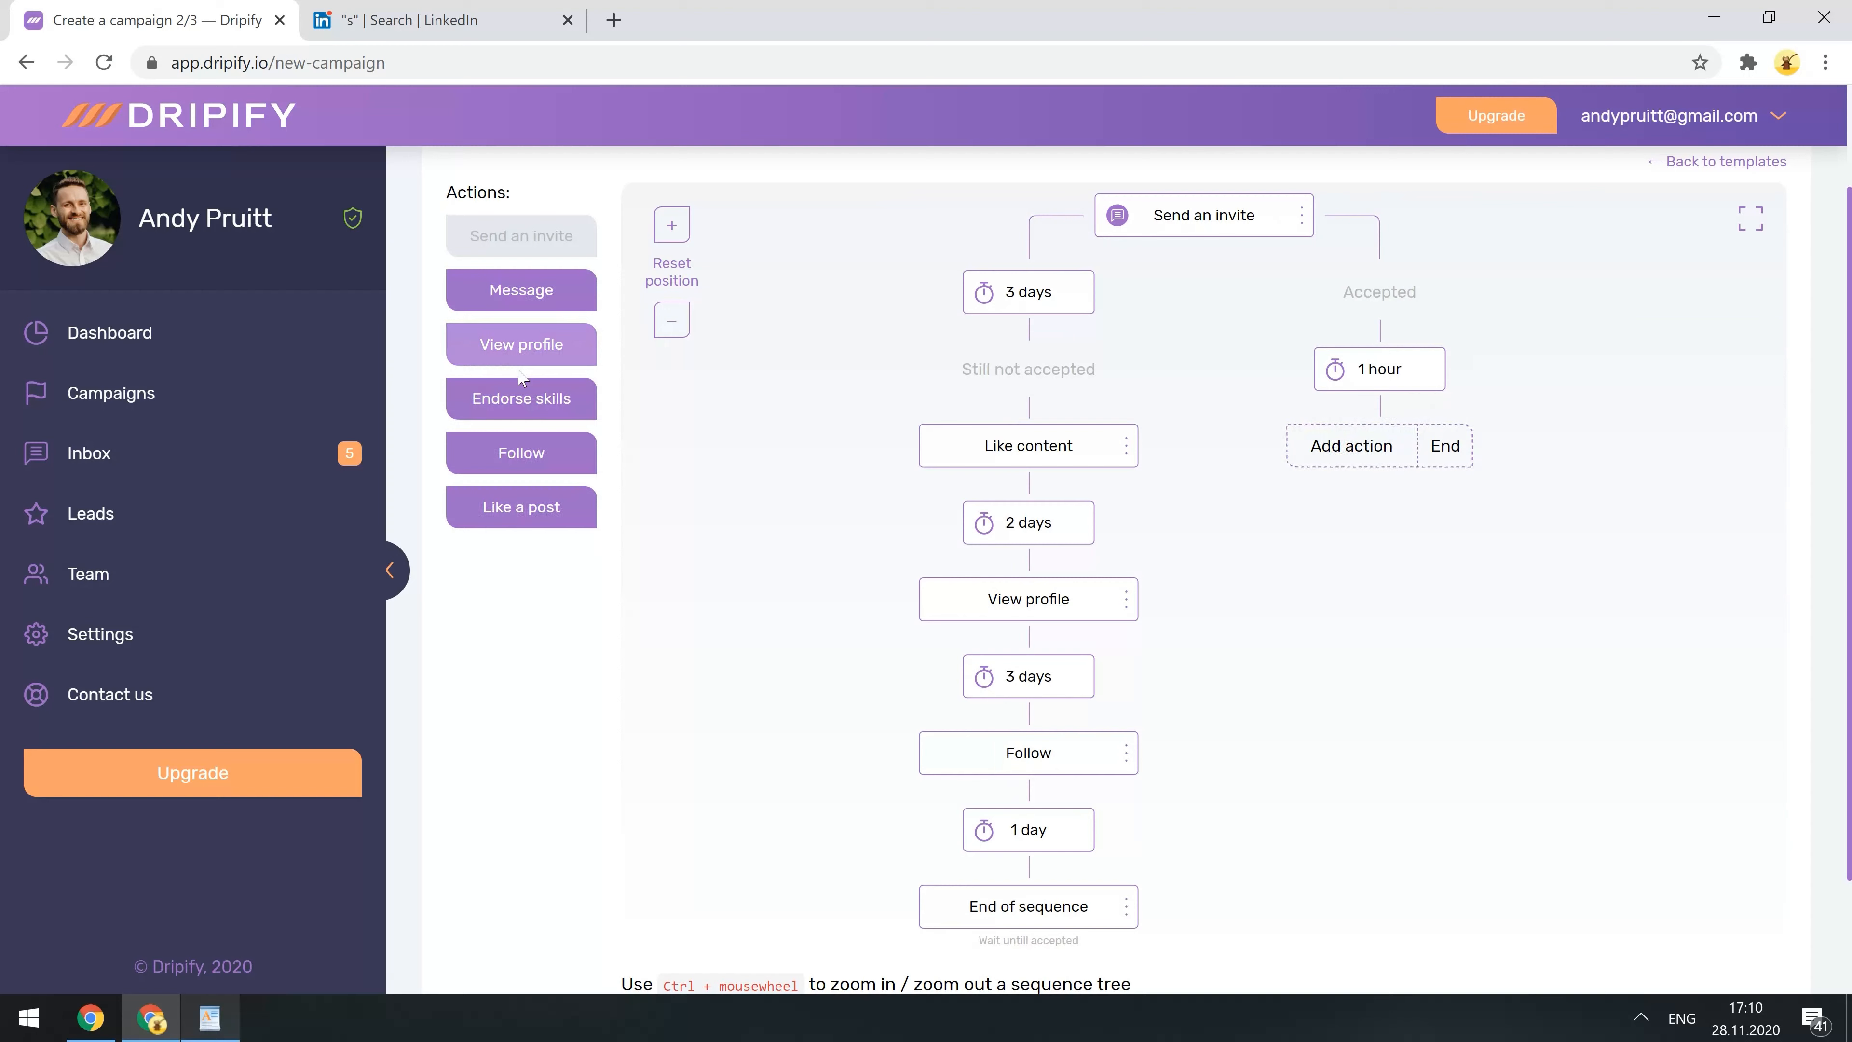
pyautogui.click(508, 397)
# - Set a 1-hour wait after Endorse skills and add a Message step
pyautogui.click(1379, 522)
pyautogui.click(1587, 249)
pyautogui.click(1543, 328)
pyautogui.click(1561, 312)
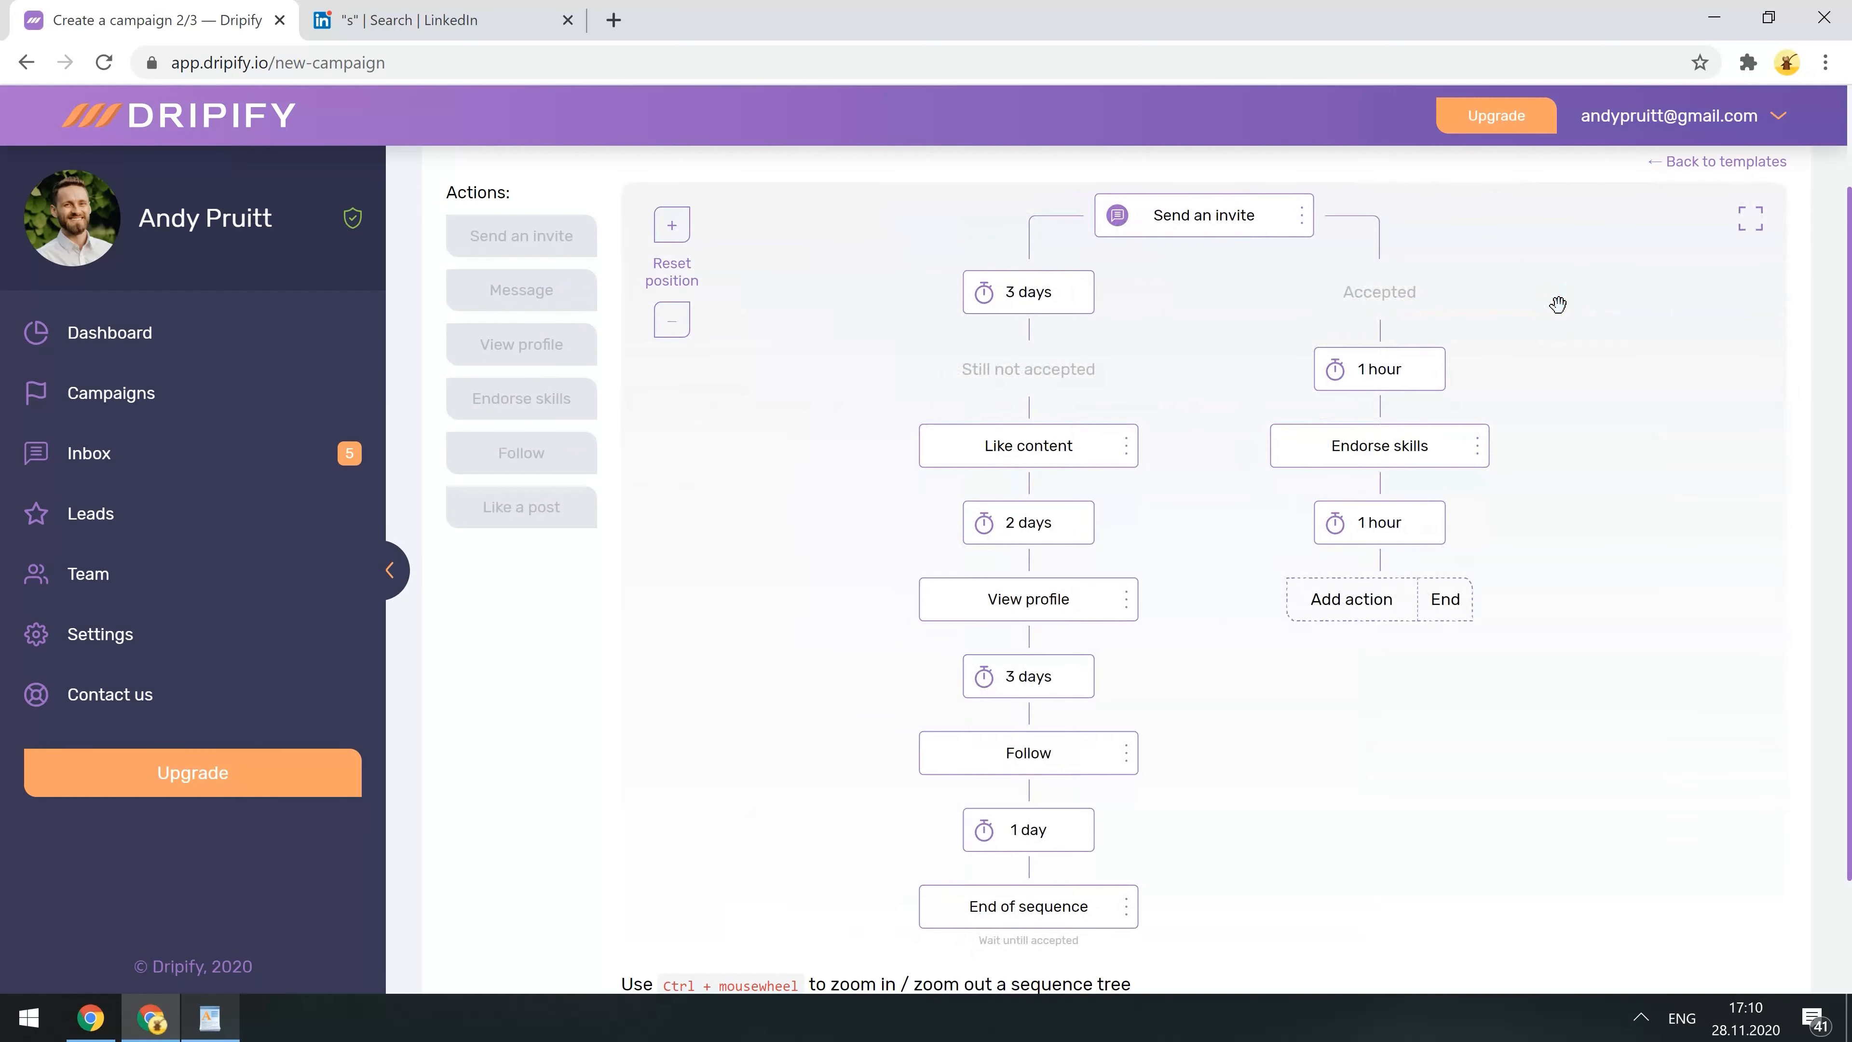
pyautogui.click(1354, 597)
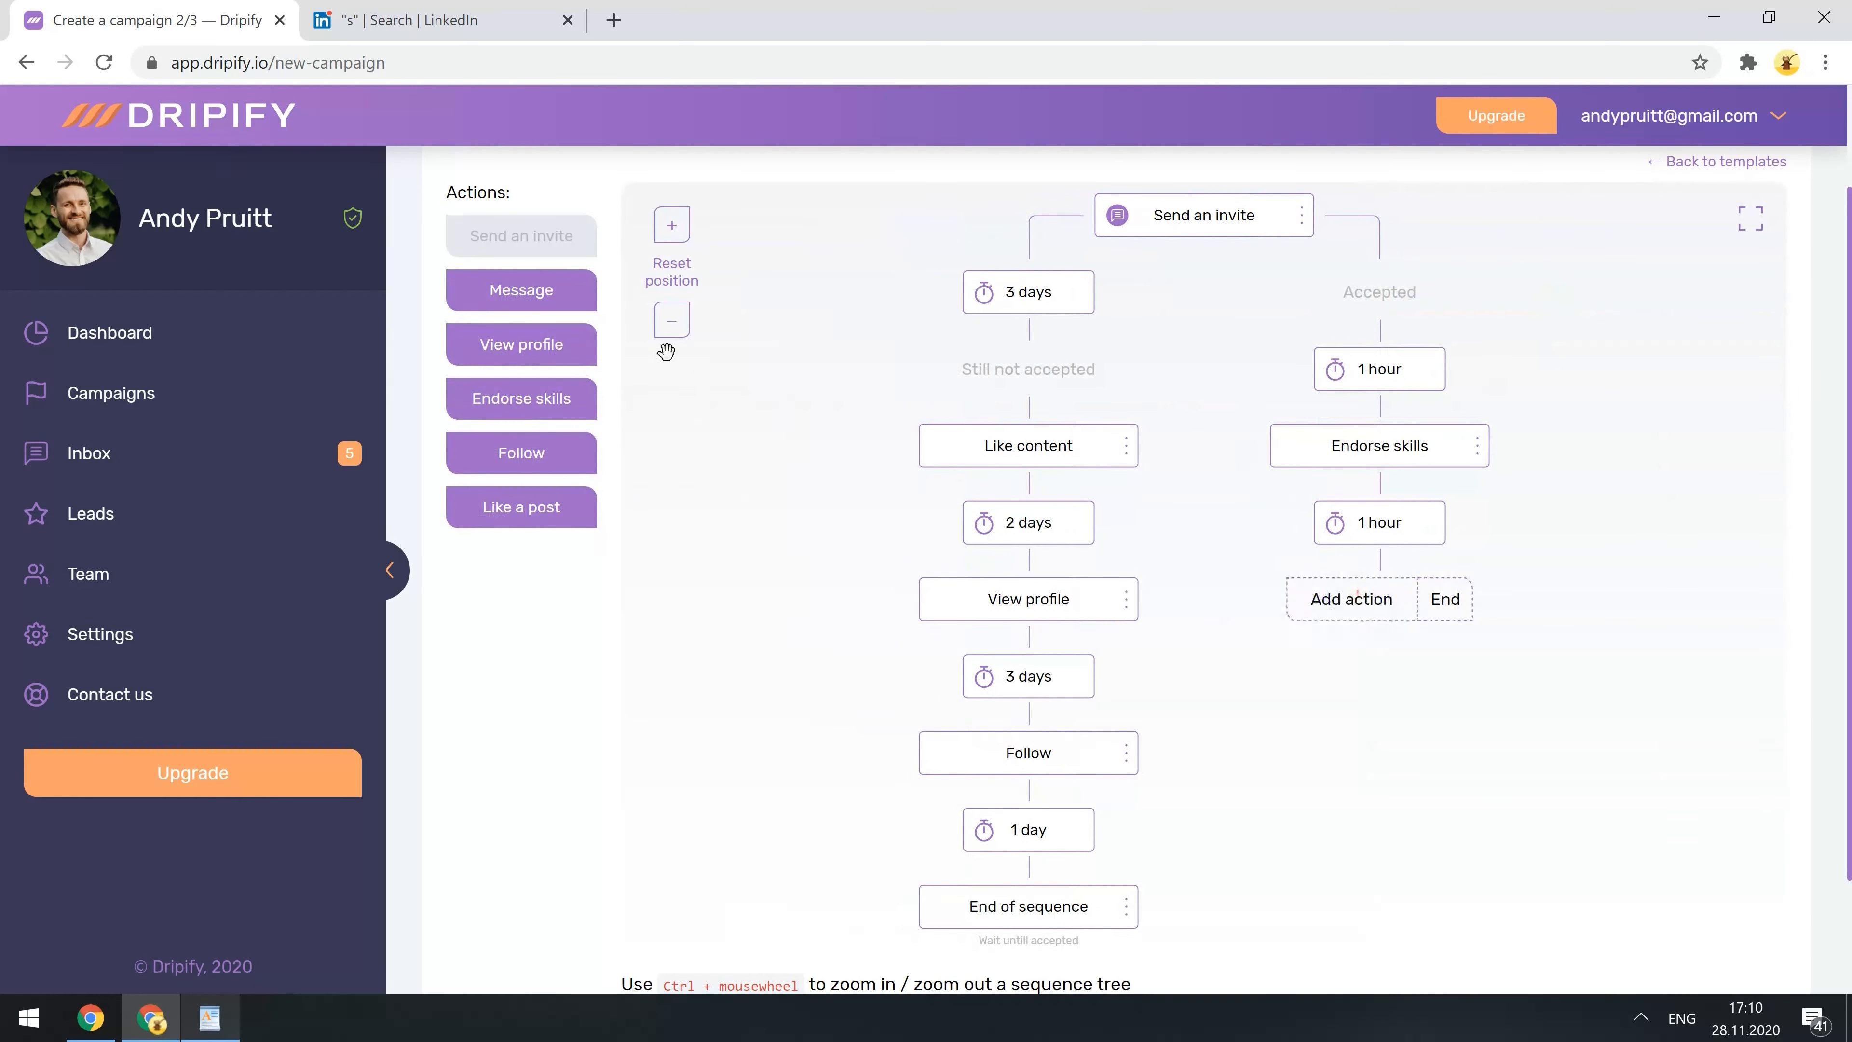
pyautogui.click(522, 292)
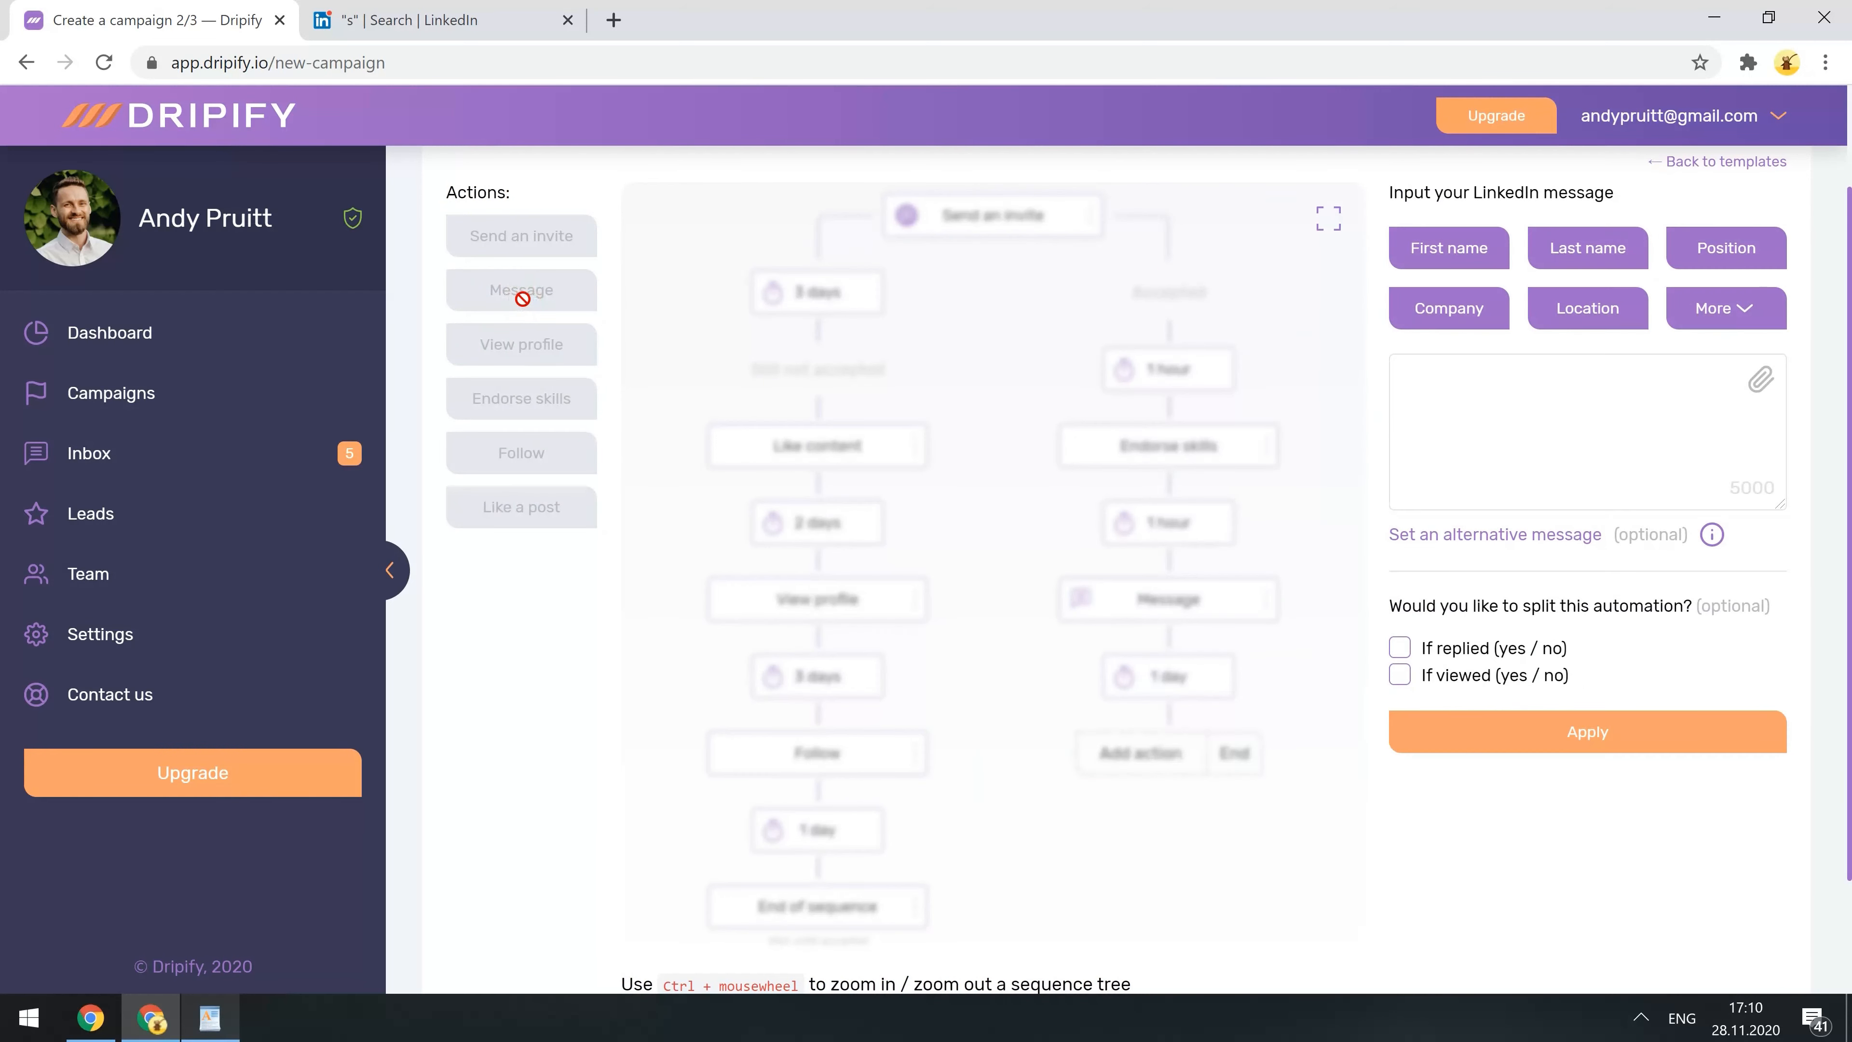
# - Paste the beta-tester invitation text into the Message step and save it
pyautogui.click(1591, 389)
pyautogui.hotkey('ctrl', 'v')
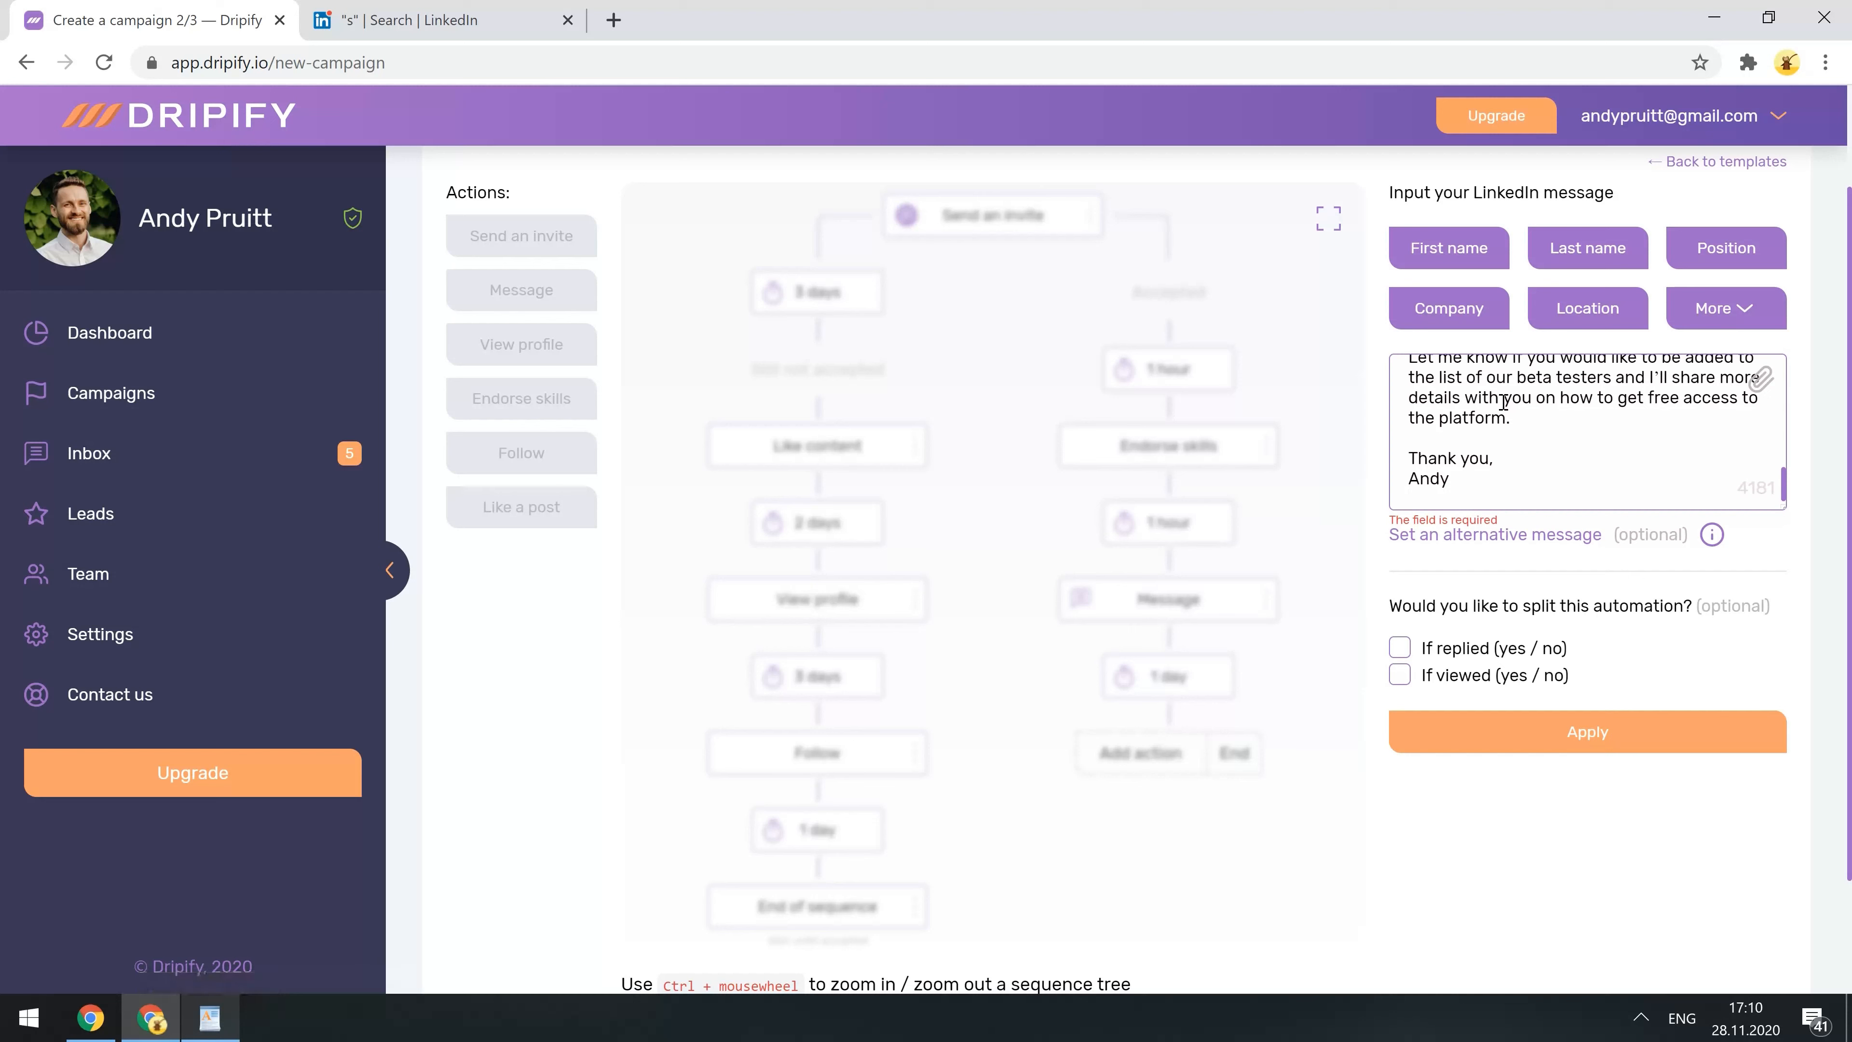
pyautogui.click(1579, 540)
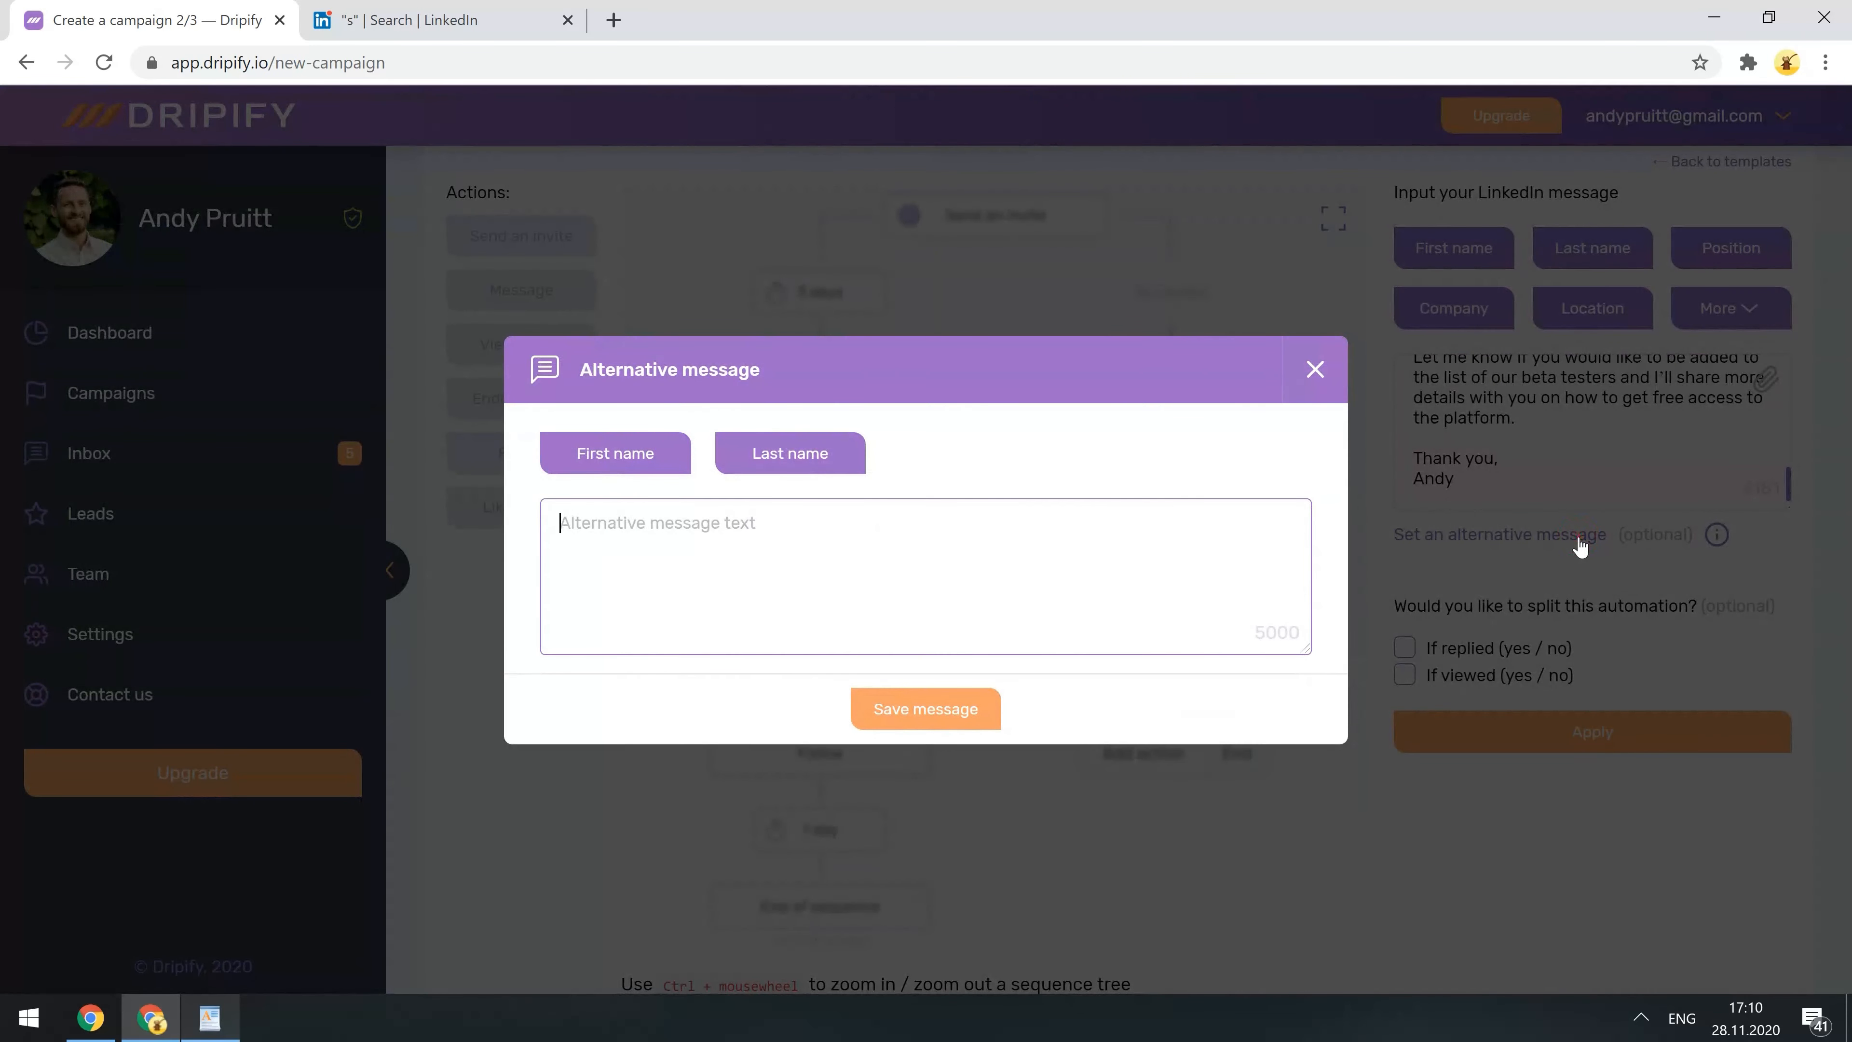
pyautogui.click(1316, 371)
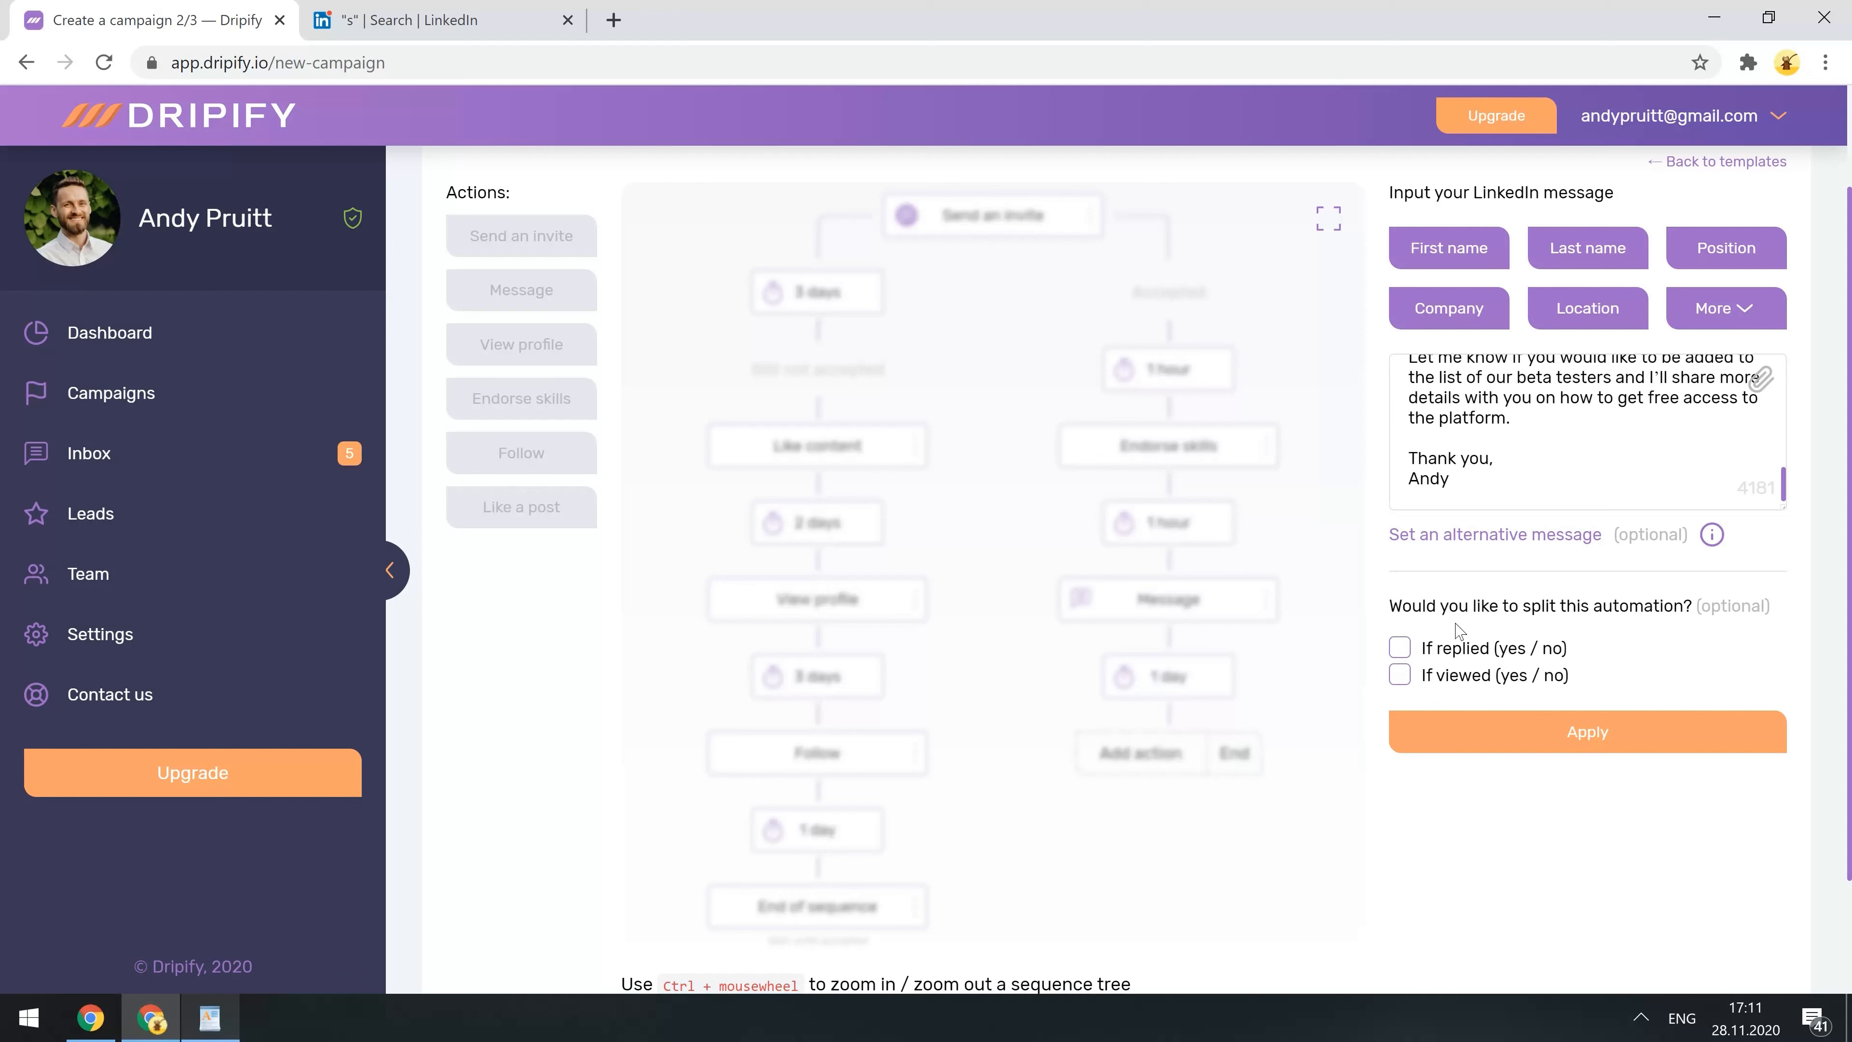
pyautogui.click(1490, 747)
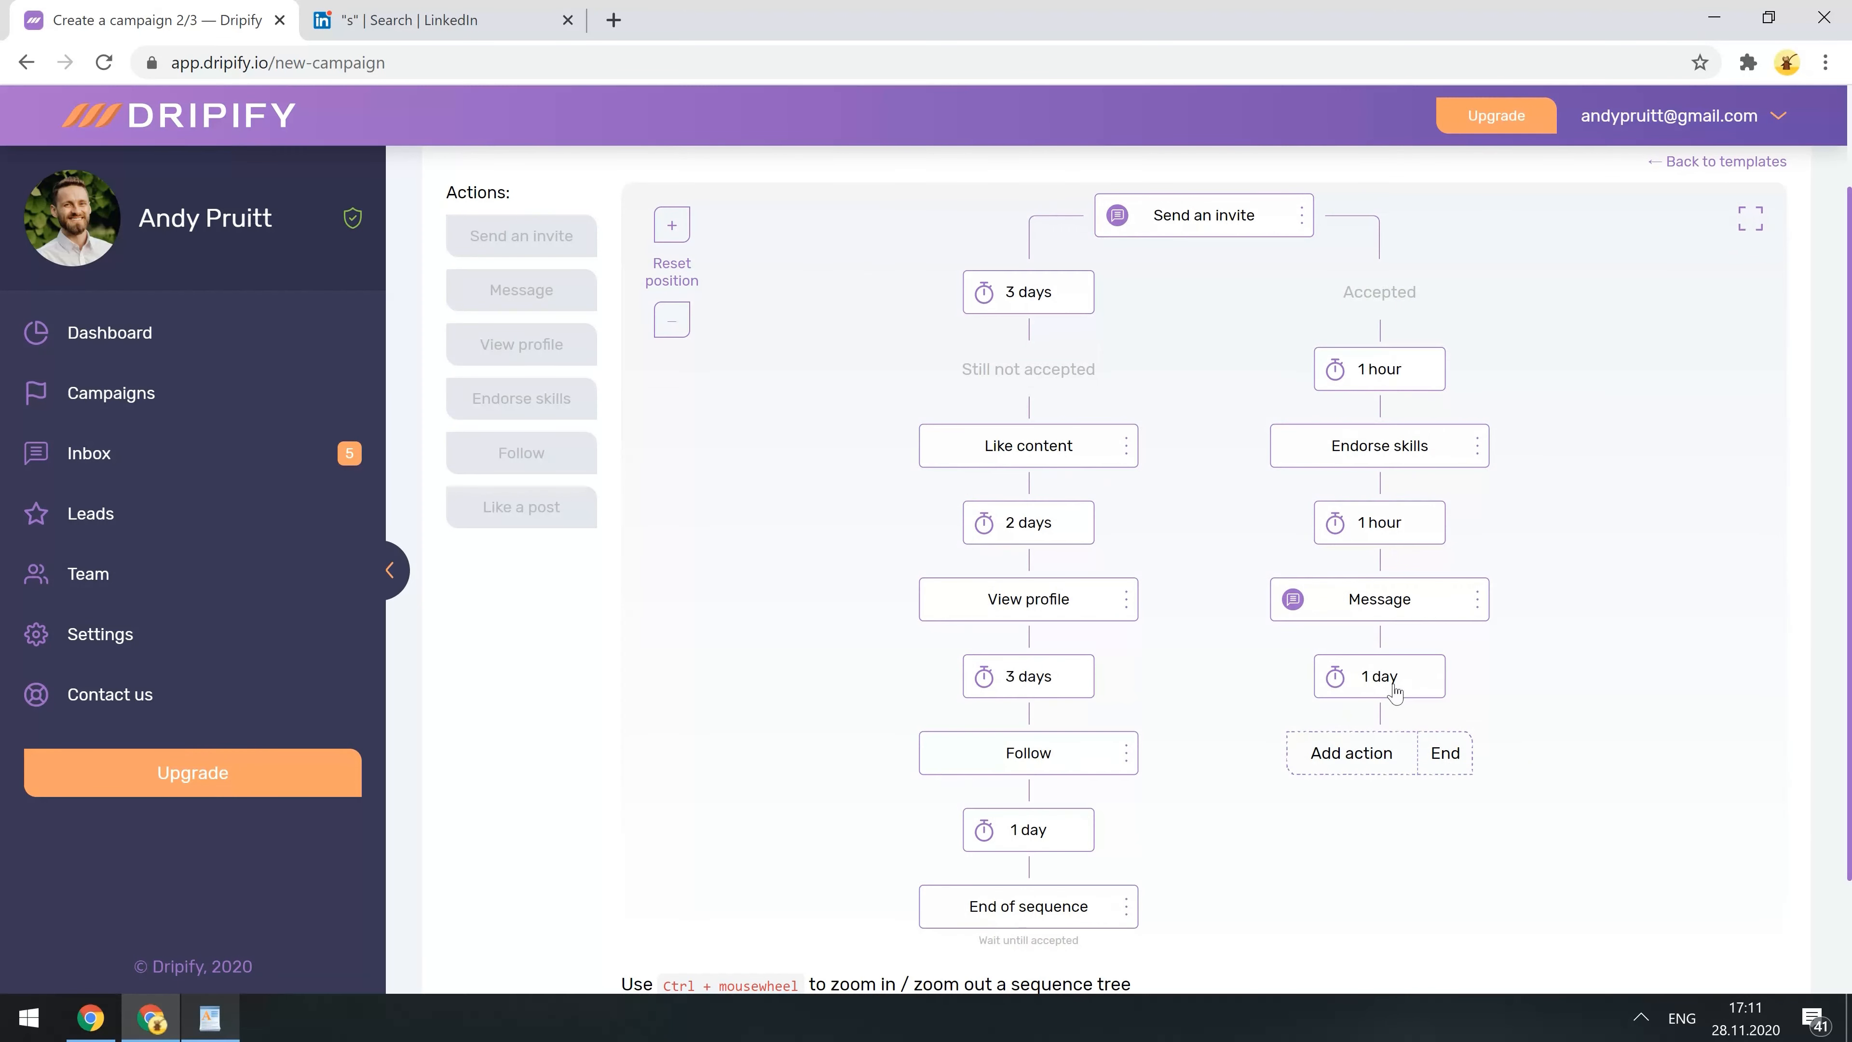
# - Add a second Message with the pasted follow-up text, split on whether the lead replies
pyautogui.click(1351, 757)
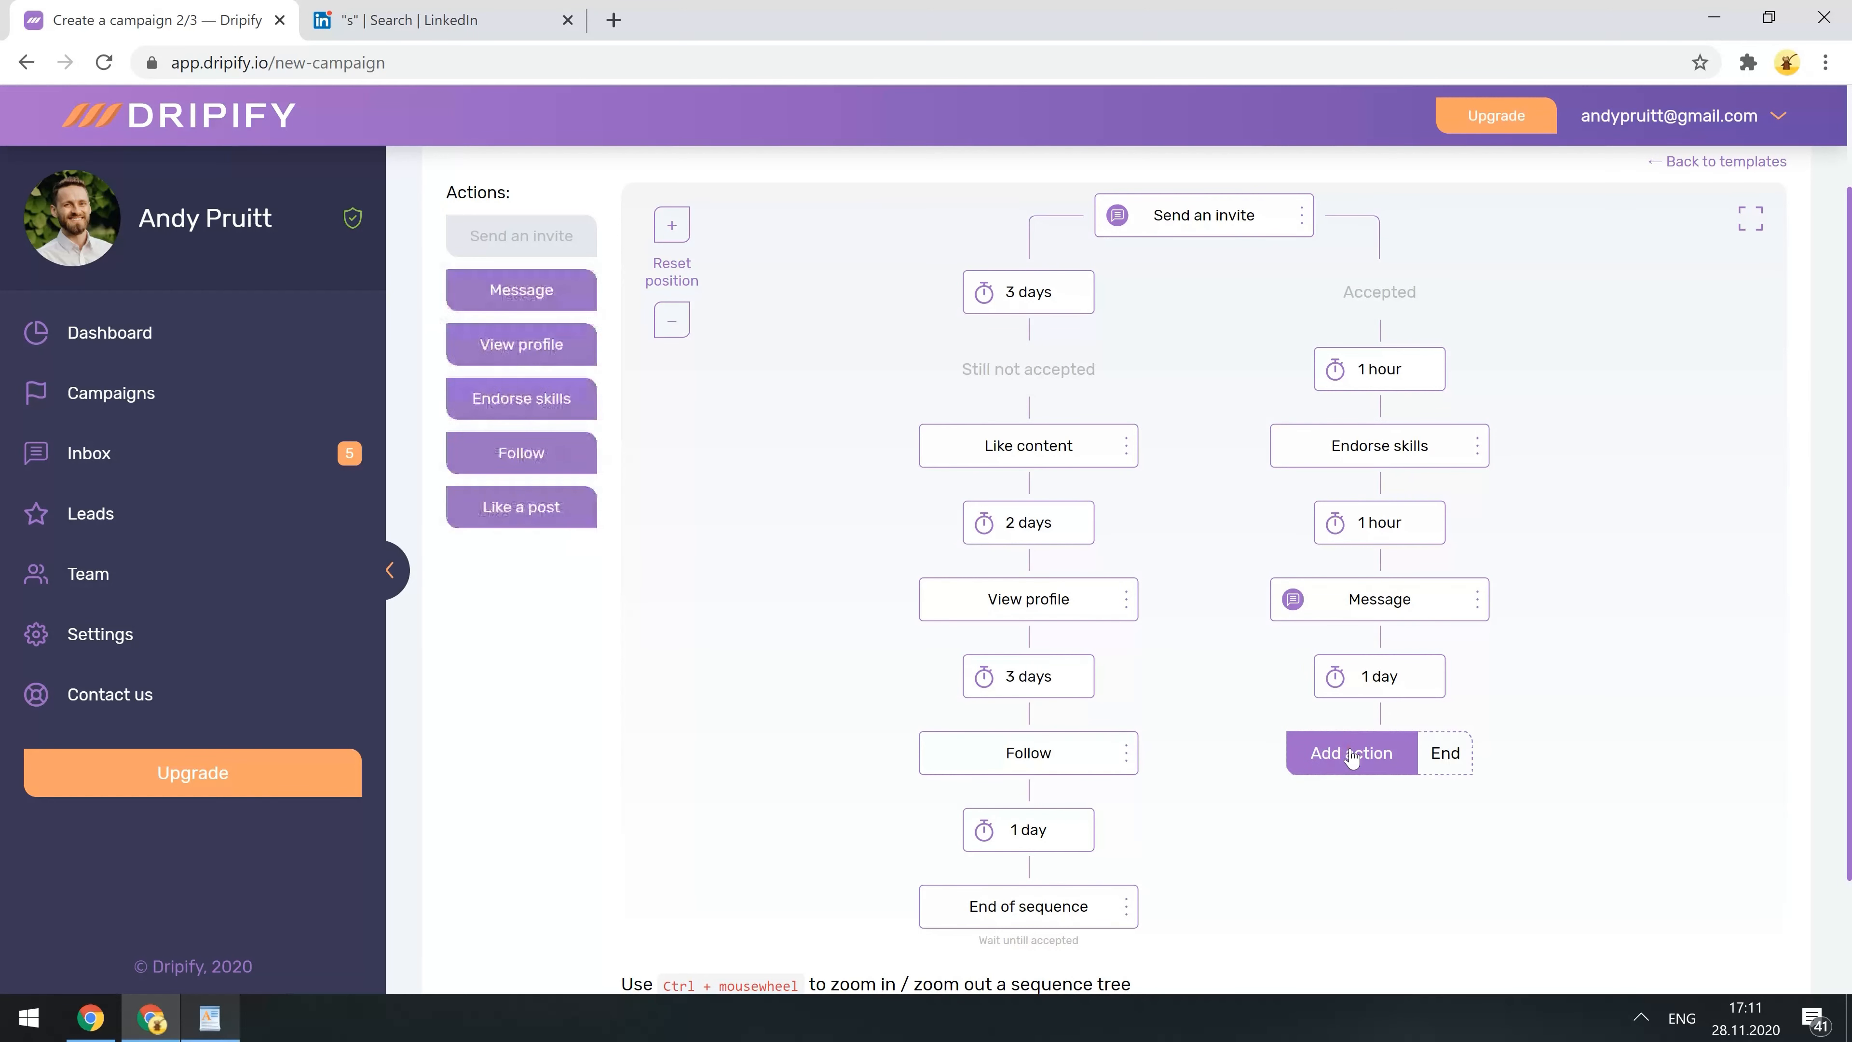
pyautogui.click(549, 292)
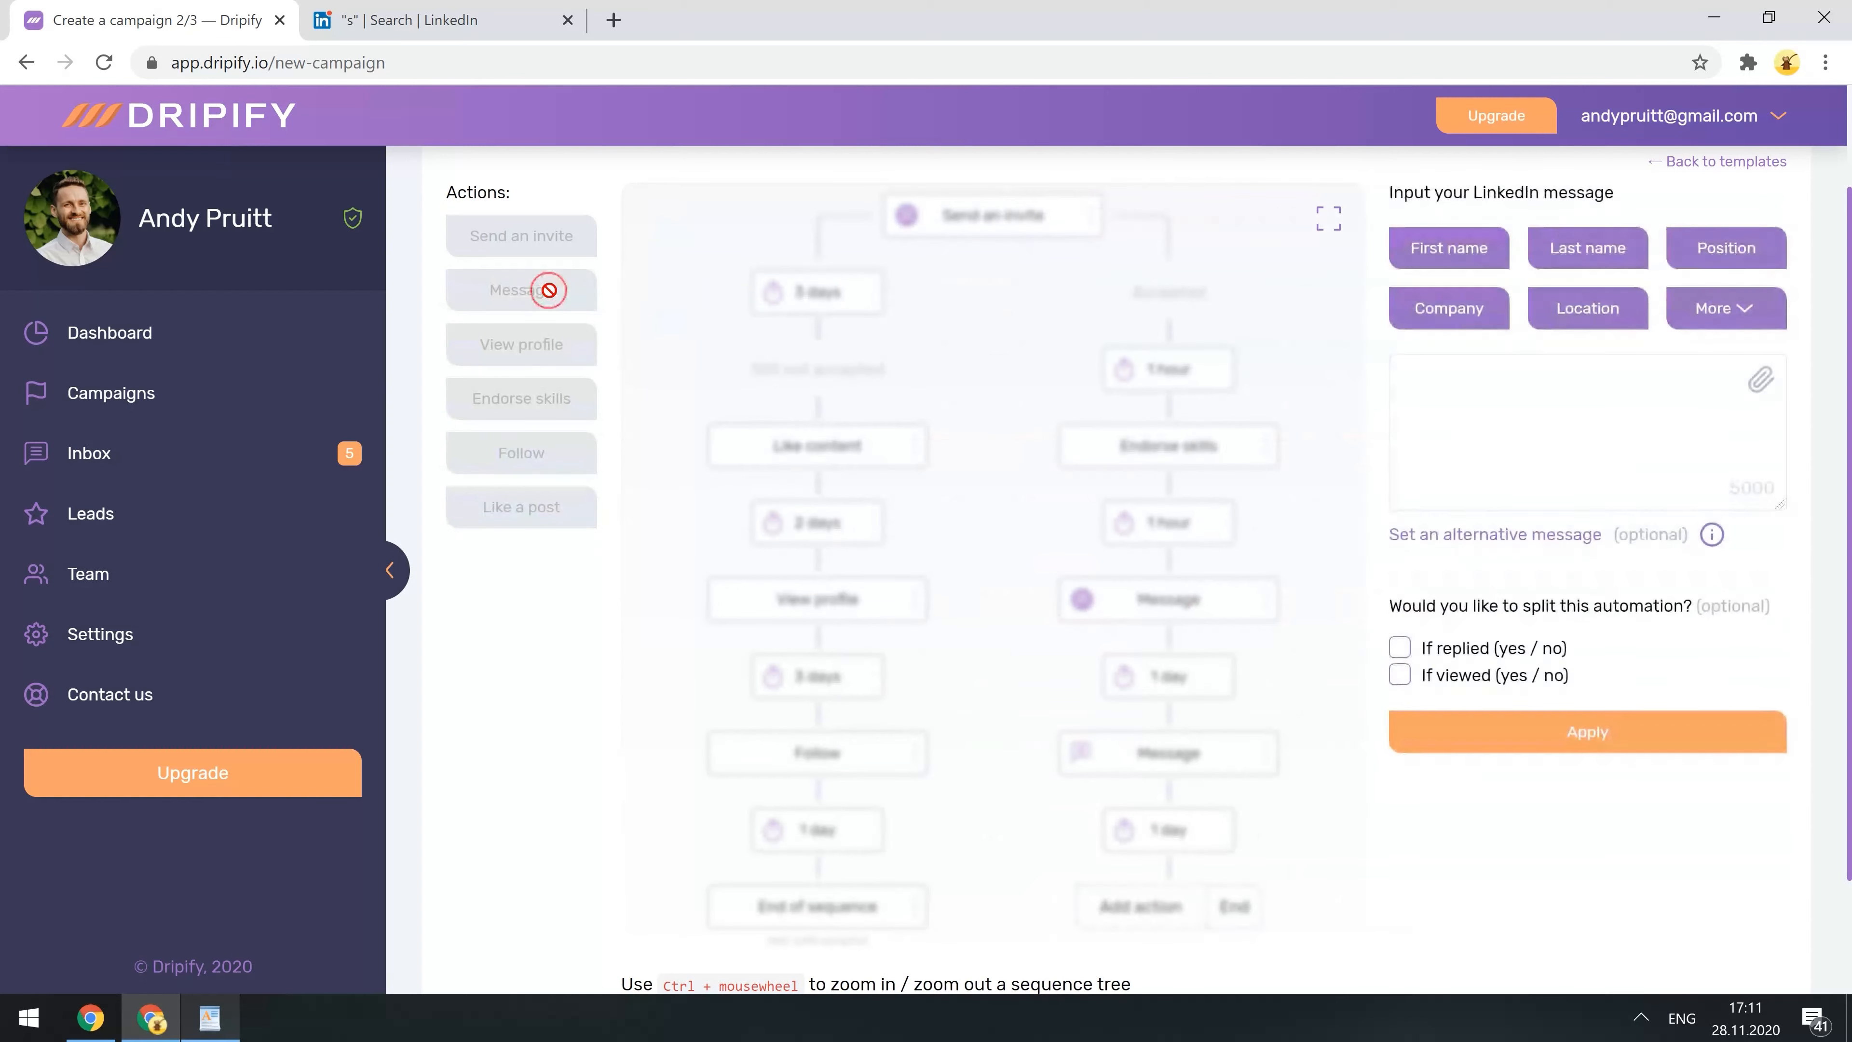
pyautogui.click(1463, 430)
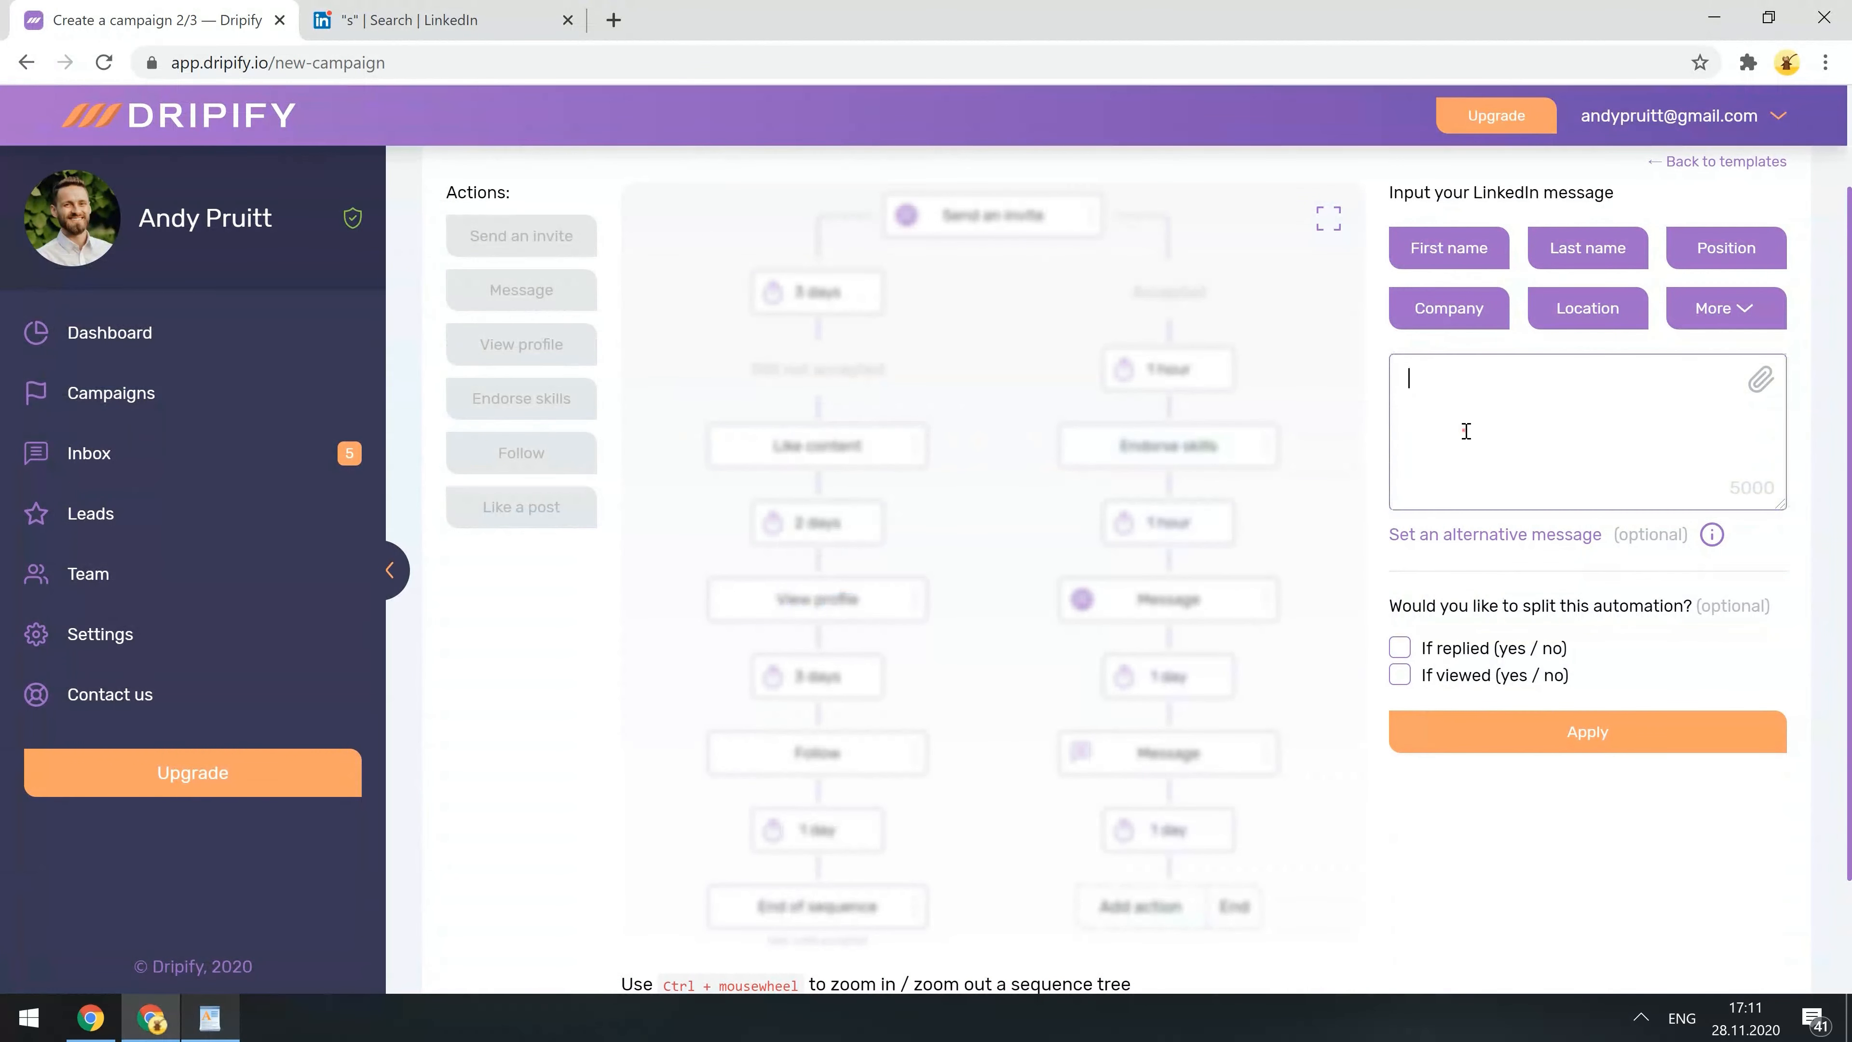
pyautogui.hotkey('ctrl', 'v')
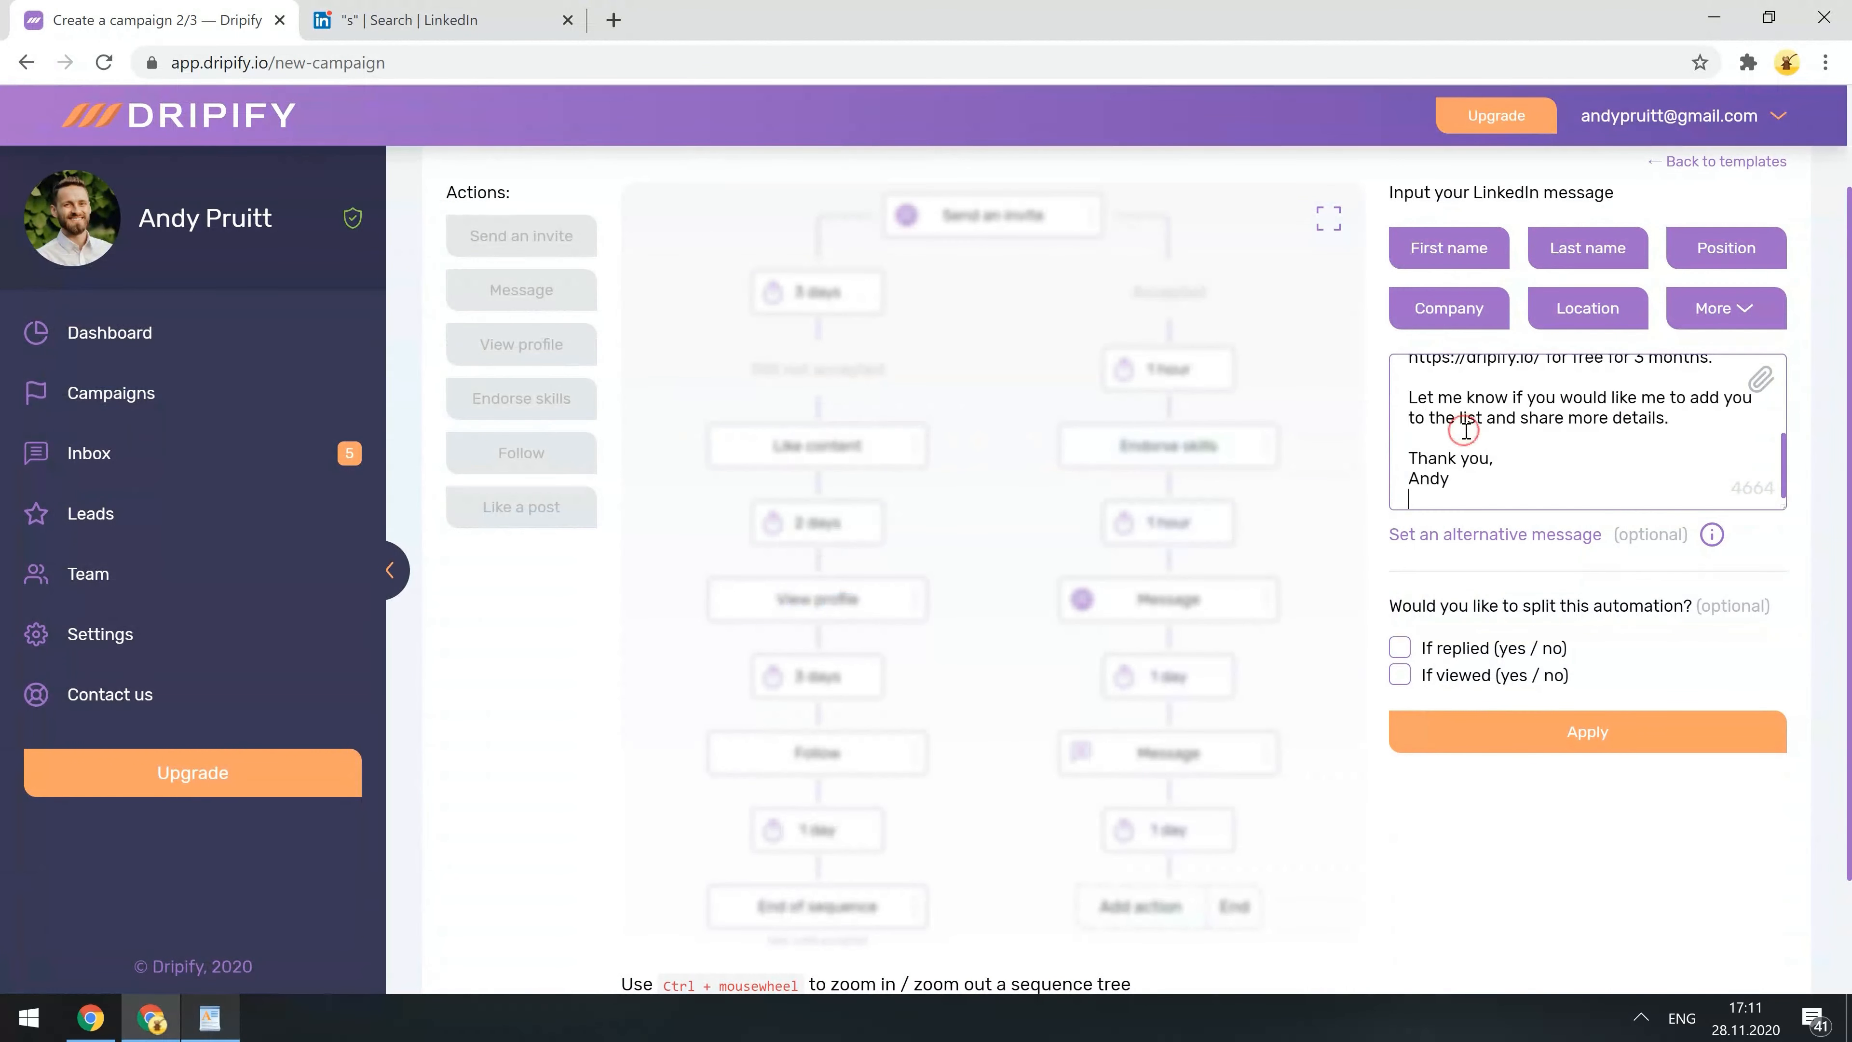
pyautogui.click(1398, 647)
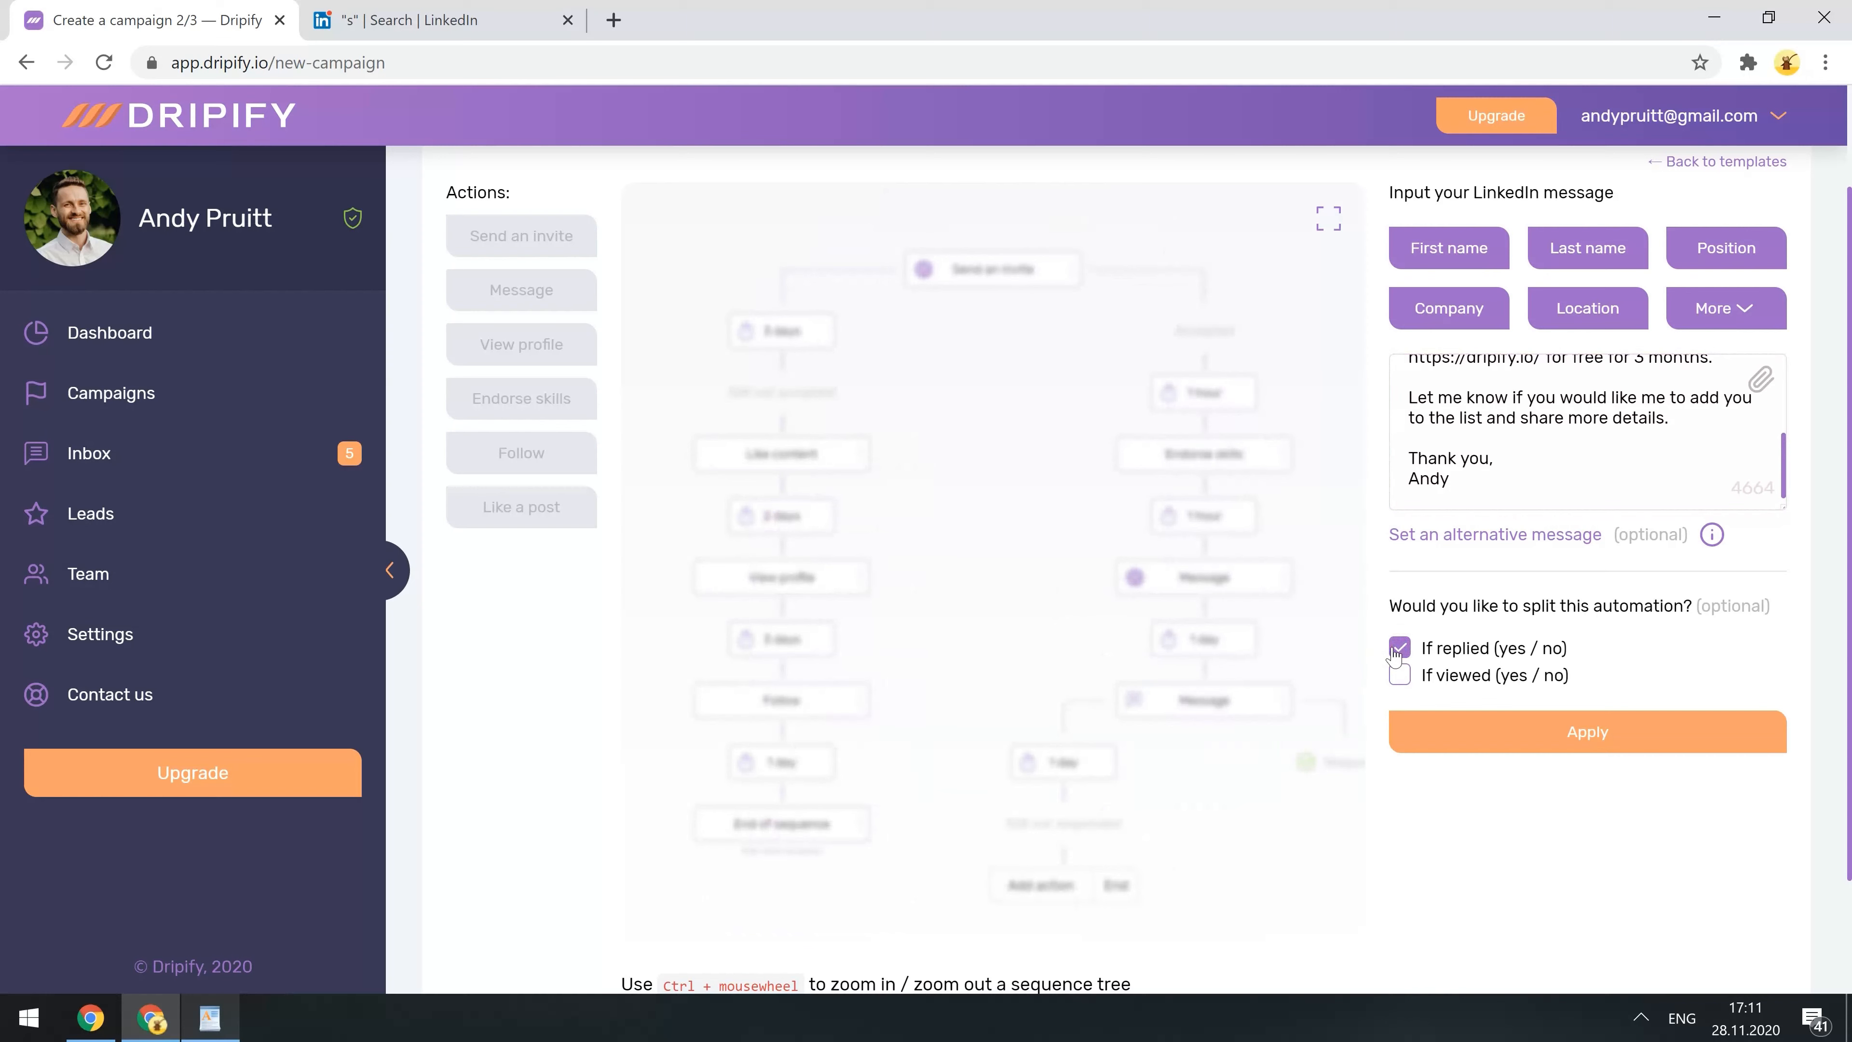
pyautogui.click(1445, 731)
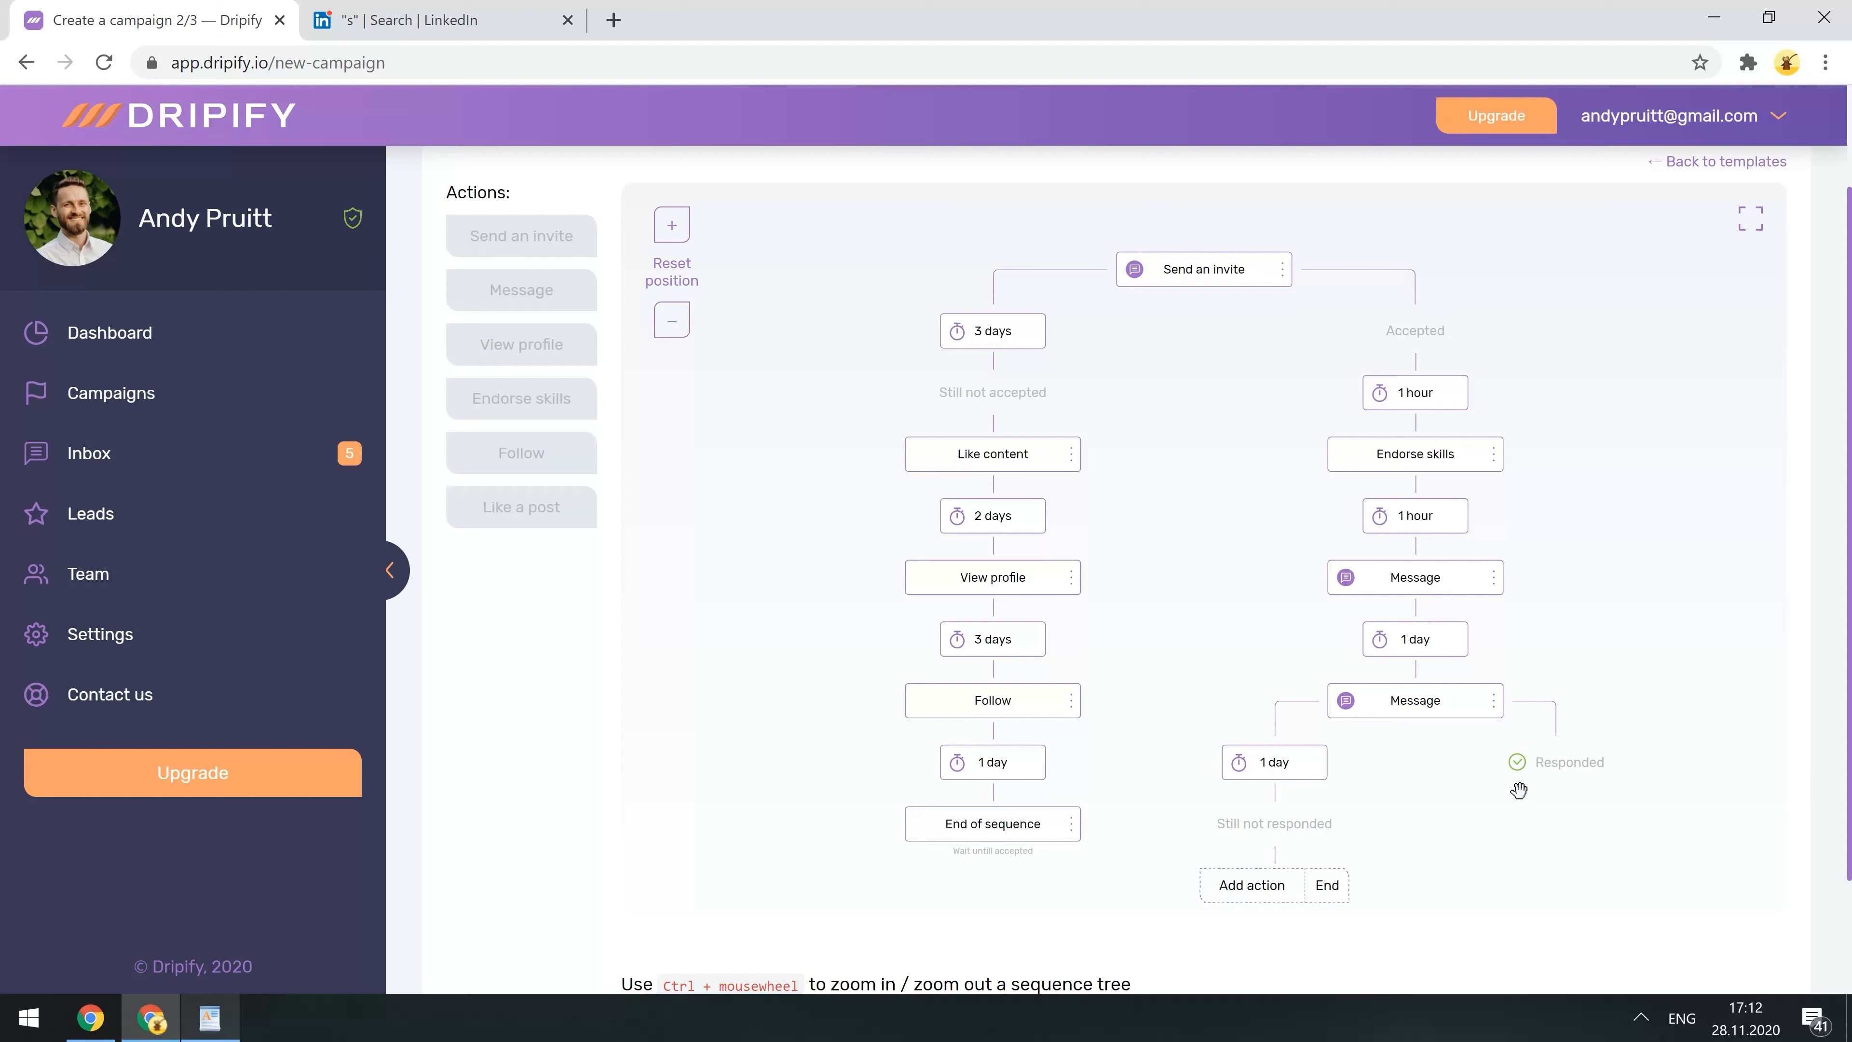
# - Change the wait on the not-responded path from 1 day to 5 days
pyautogui.click(1277, 763)
pyautogui.doubleClick(1415, 252)
pyautogui.write('5')
pyautogui.click(1422, 307)
pyautogui.click(1267, 887)
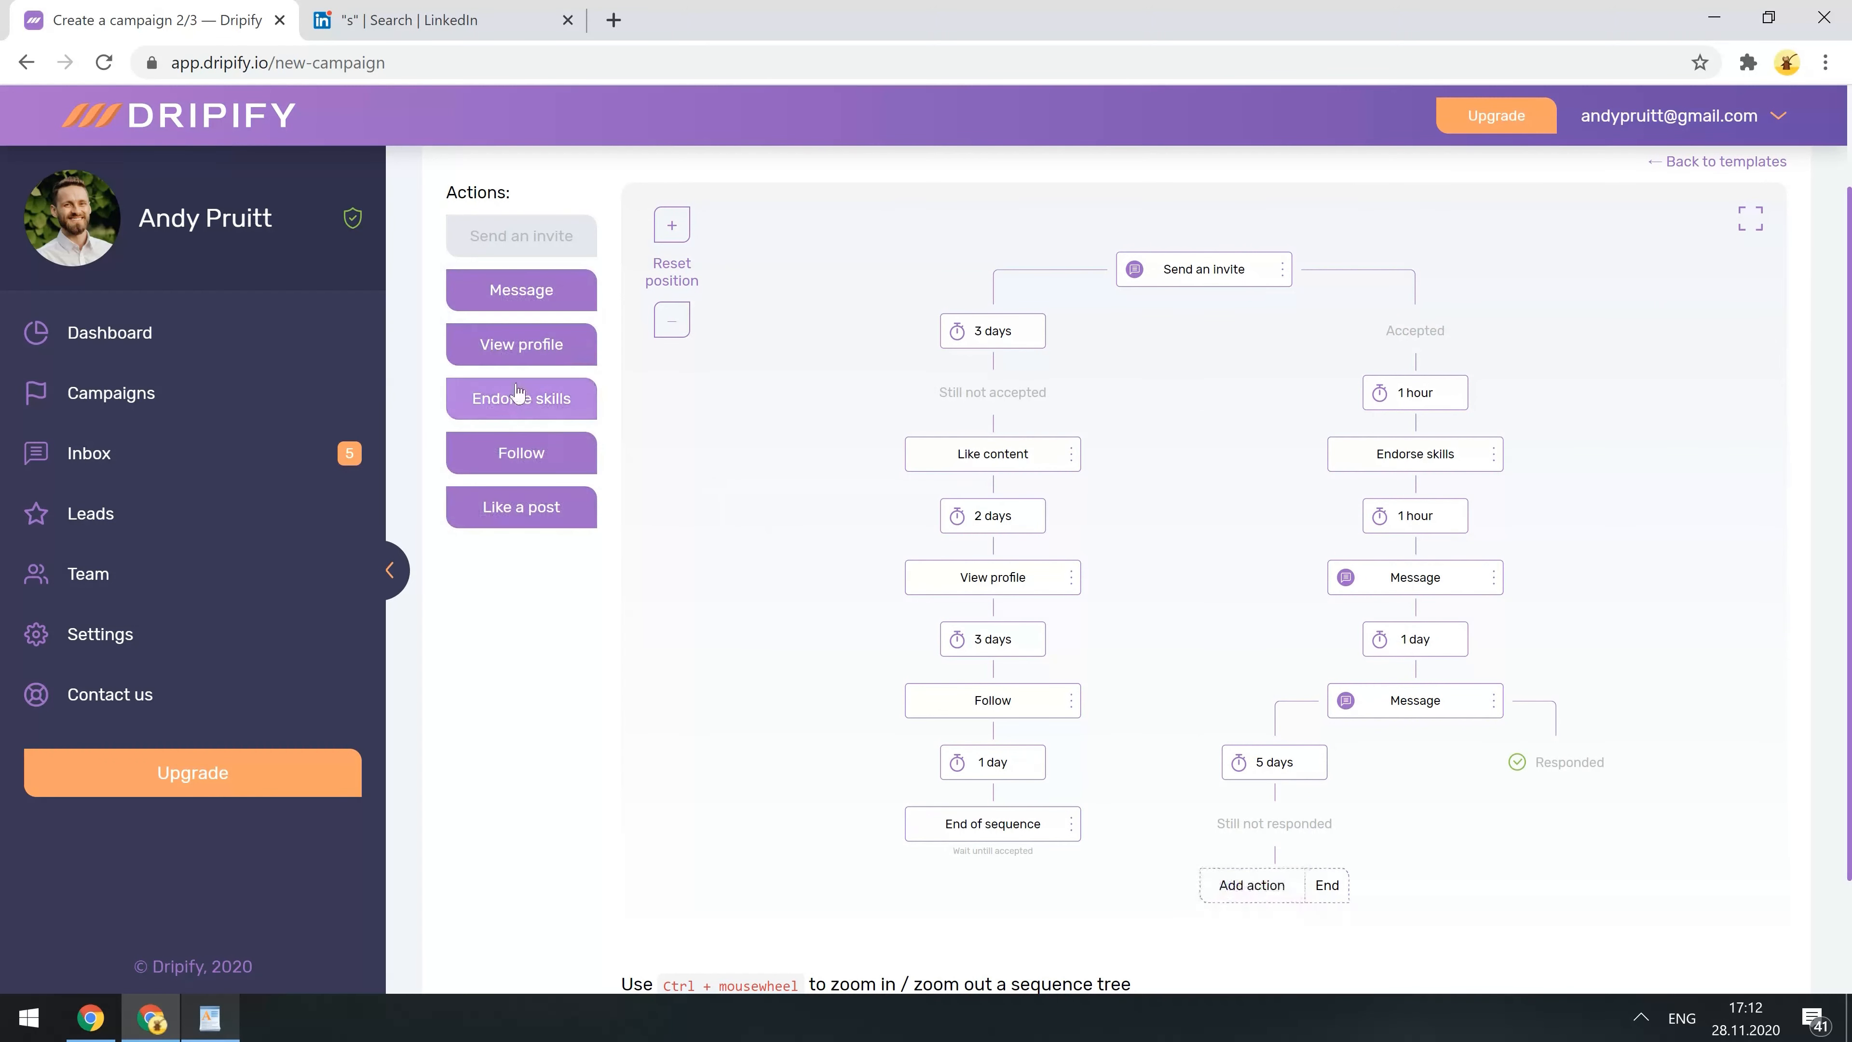
# - Add a View profile step to the Still not responded path
pyautogui.click(502, 353)
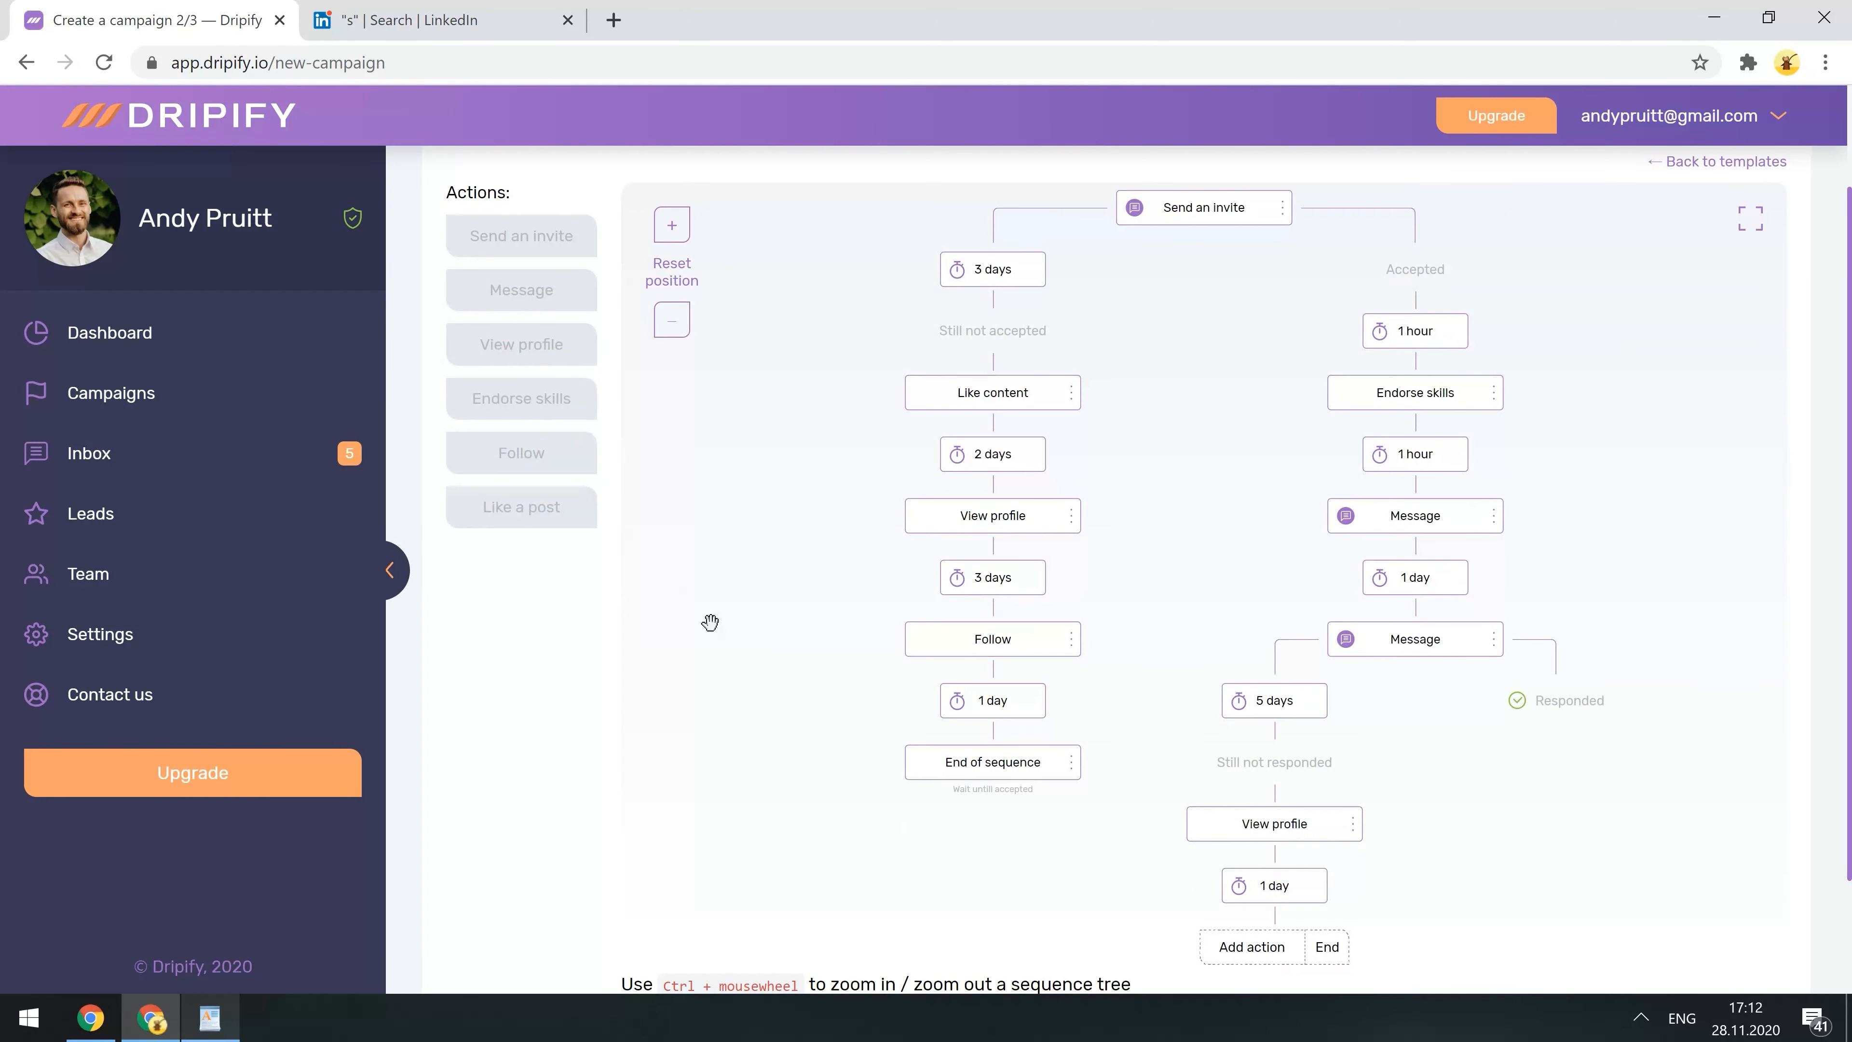
pyautogui.click(1262, 895)
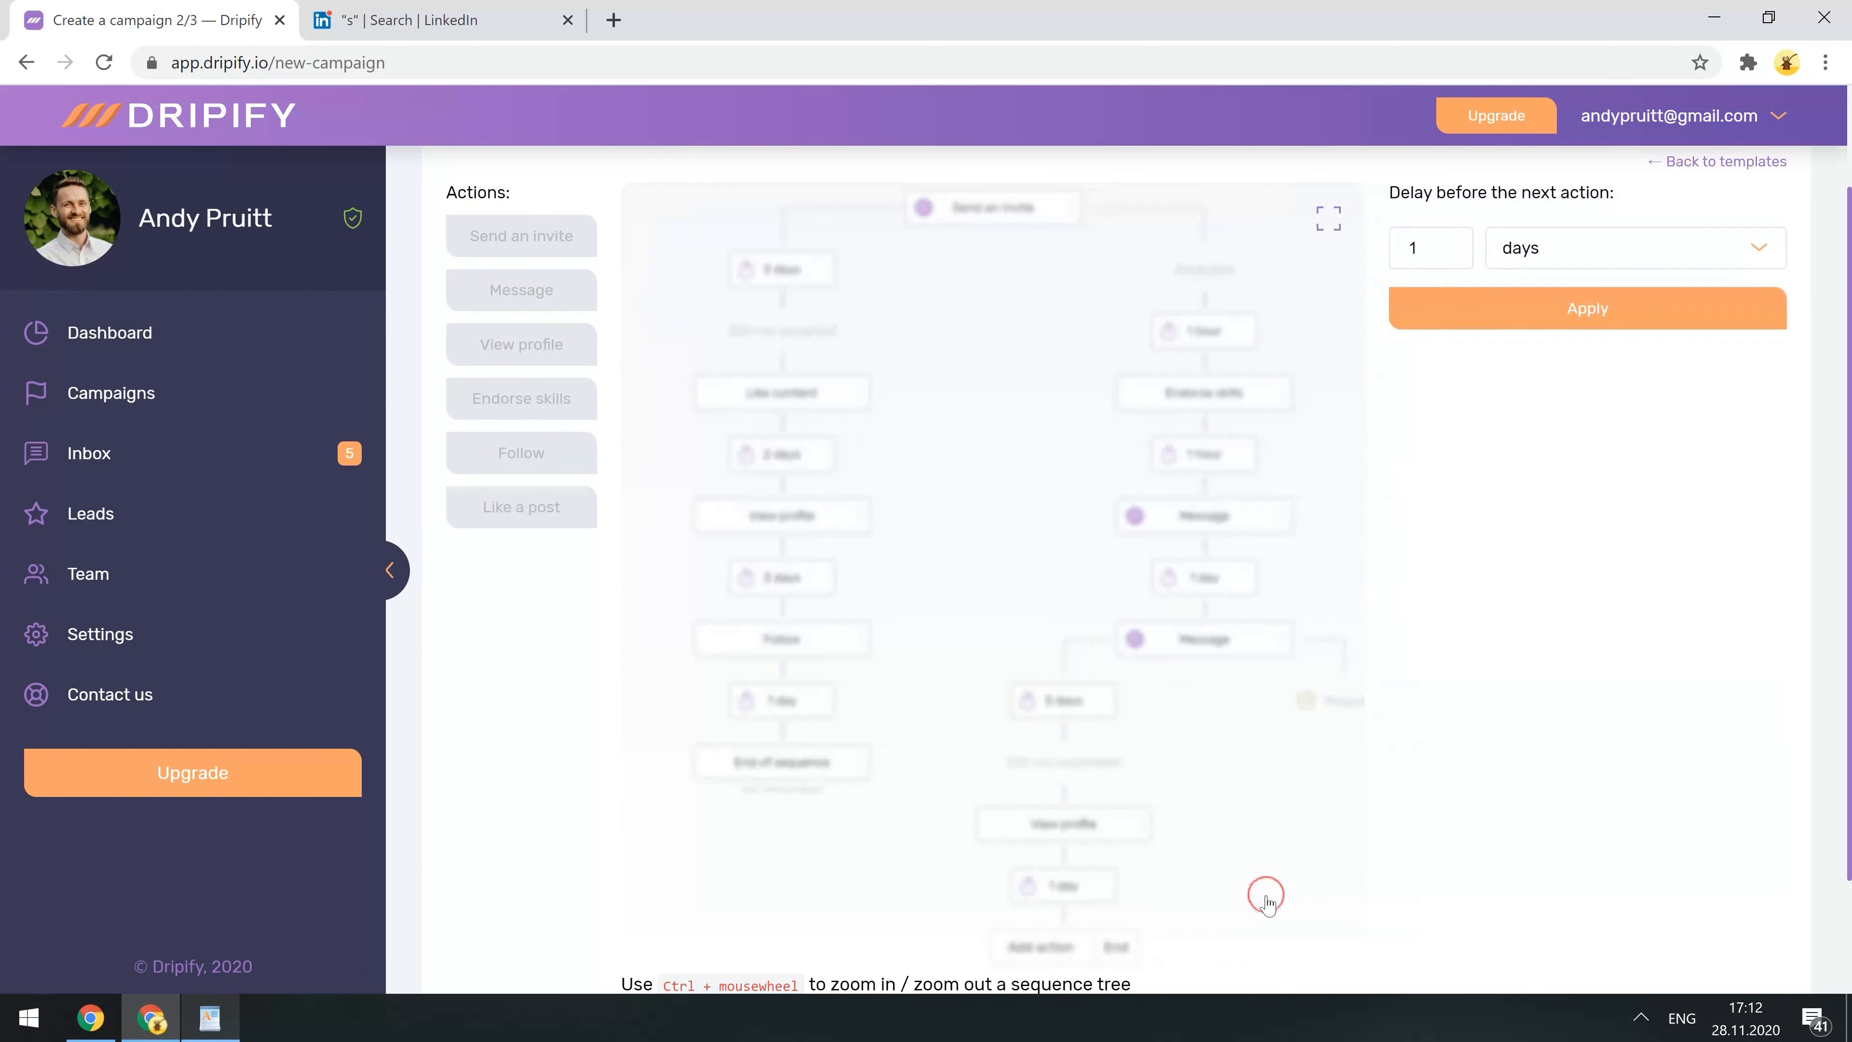
pyautogui.click(1309, 235)
# - Add a Message with the pasted follow-up text after View profile, split by reply
pyautogui.click(1251, 946)
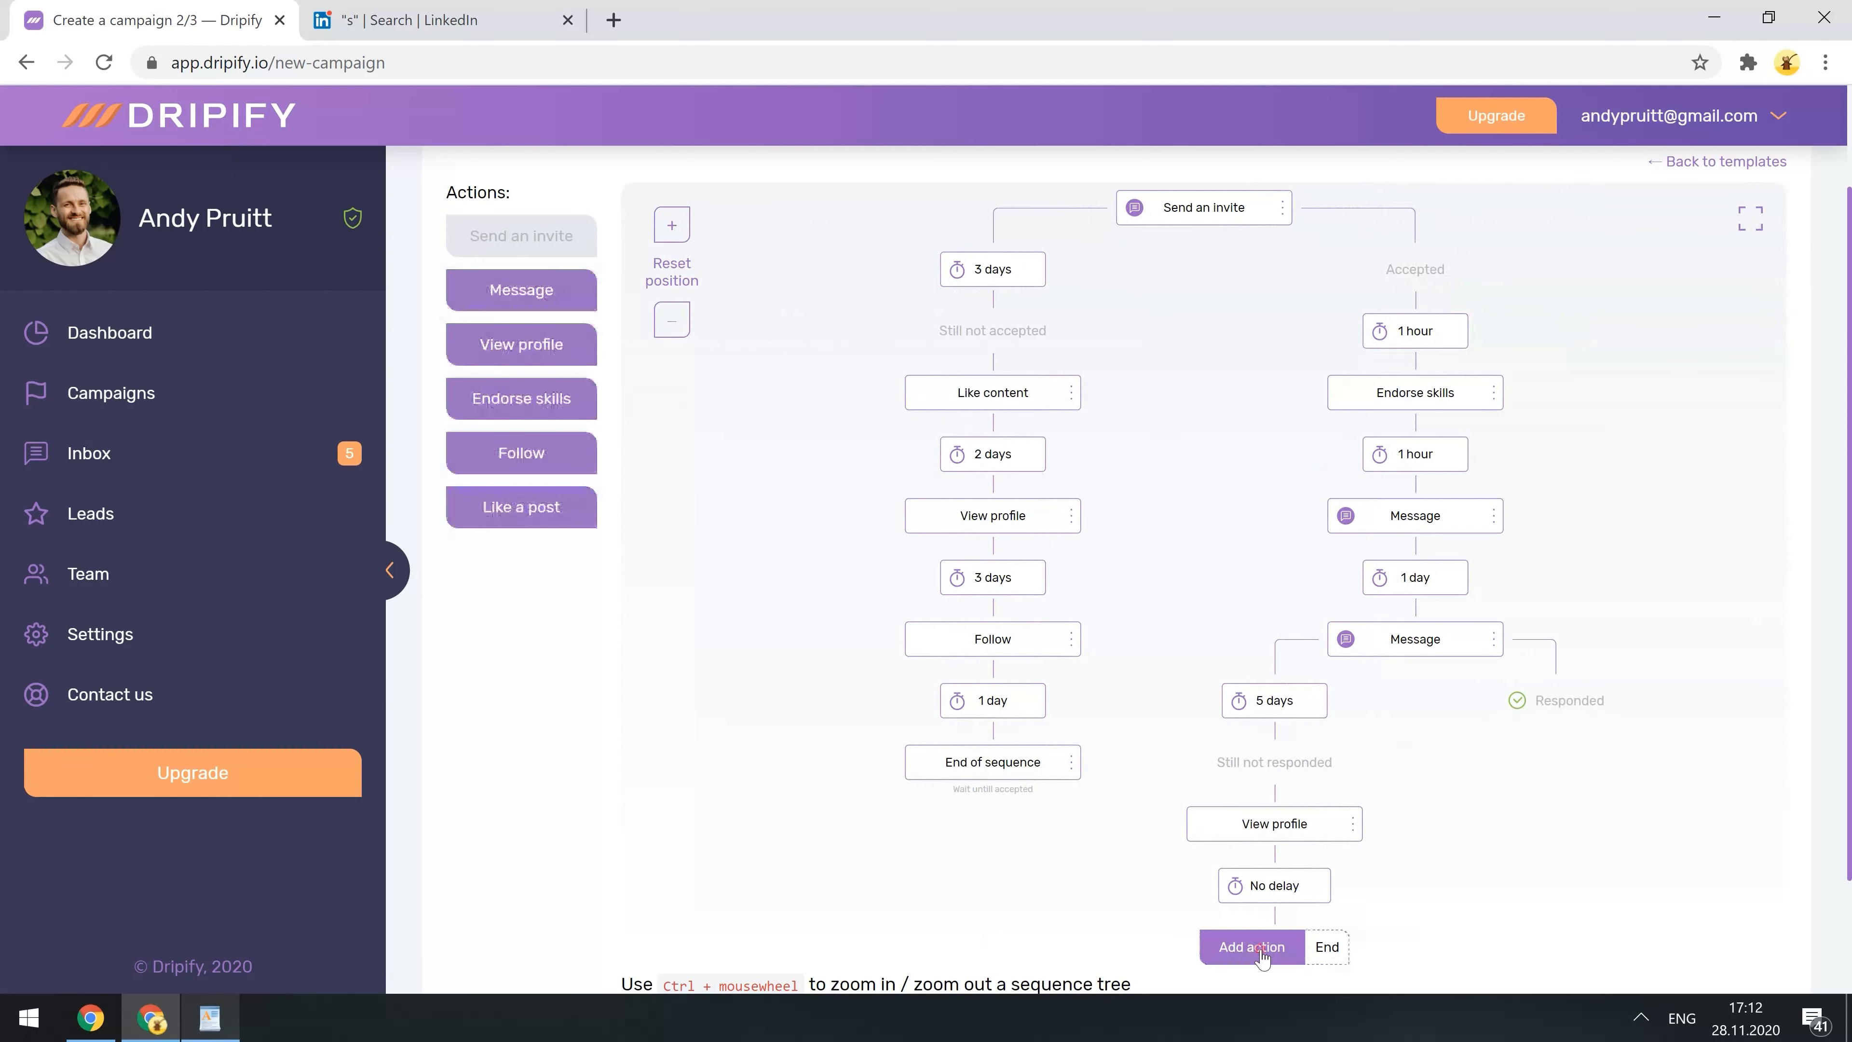
pyautogui.click(507, 303)
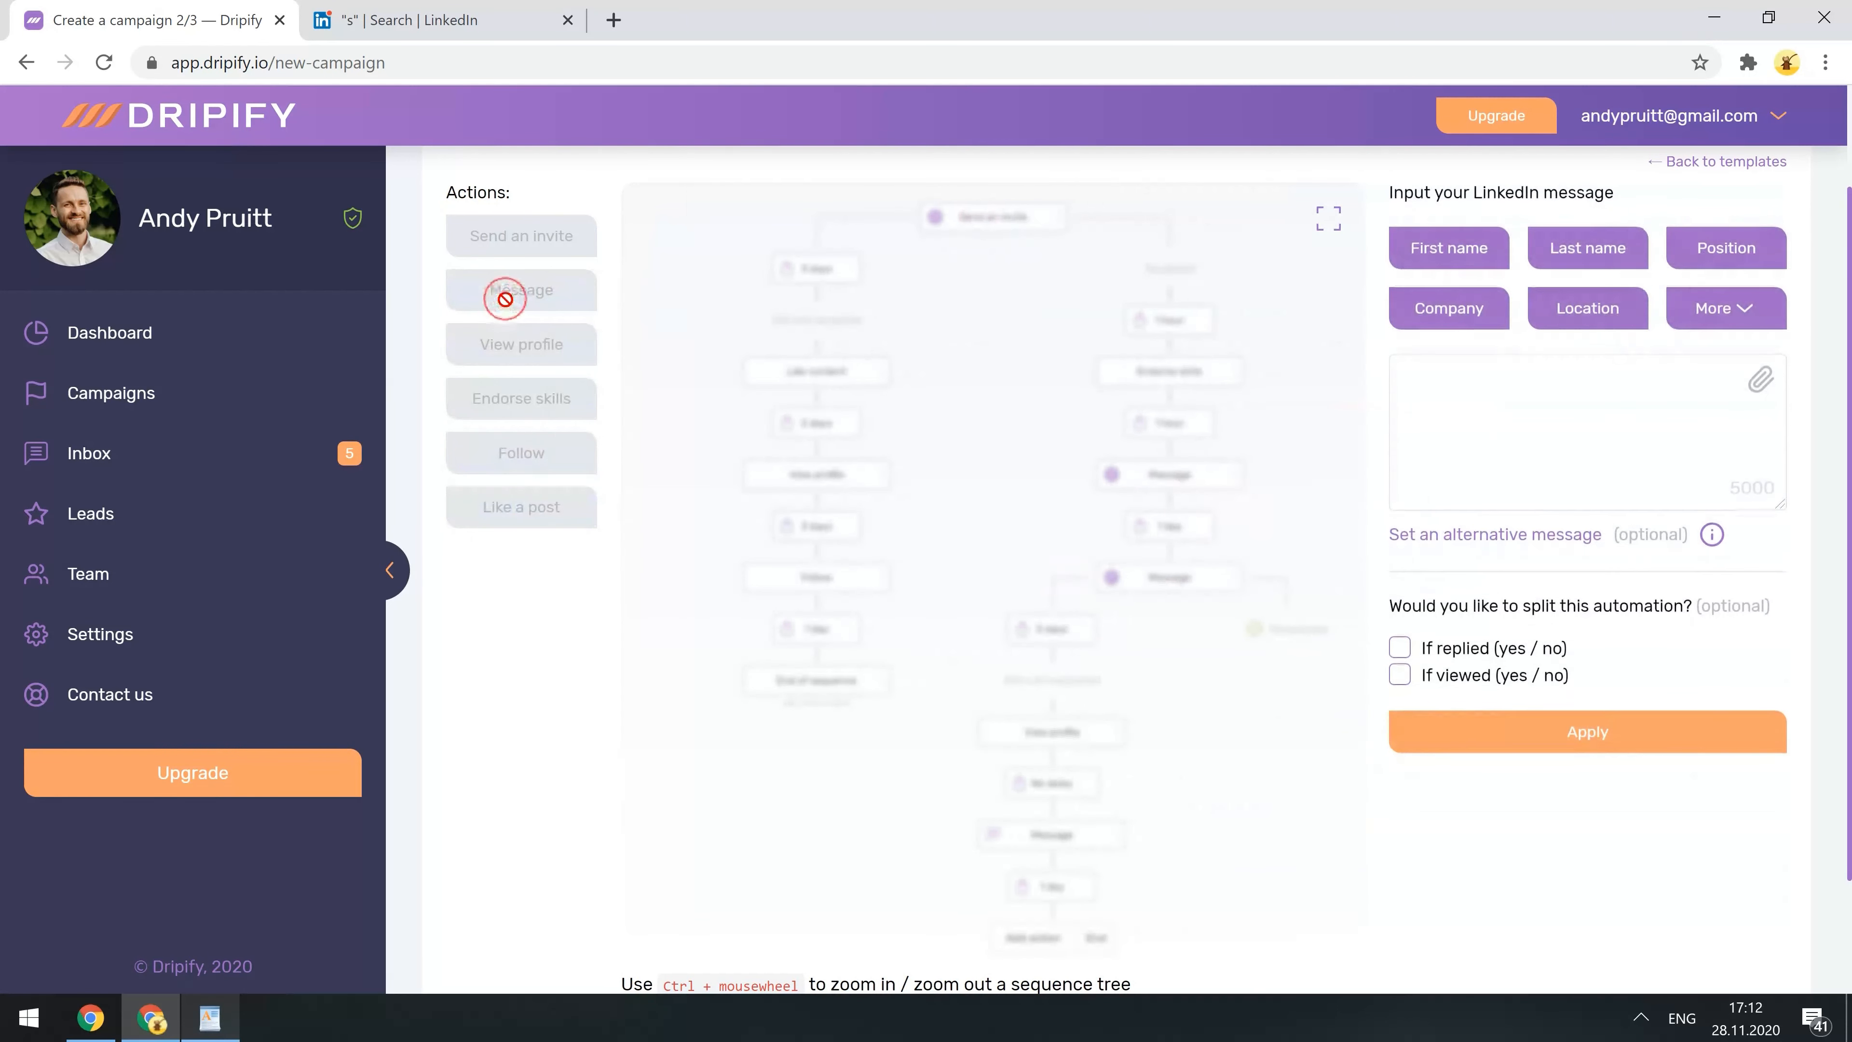
pyautogui.click(1484, 410)
pyautogui.hotkey('ctrl', 'v')
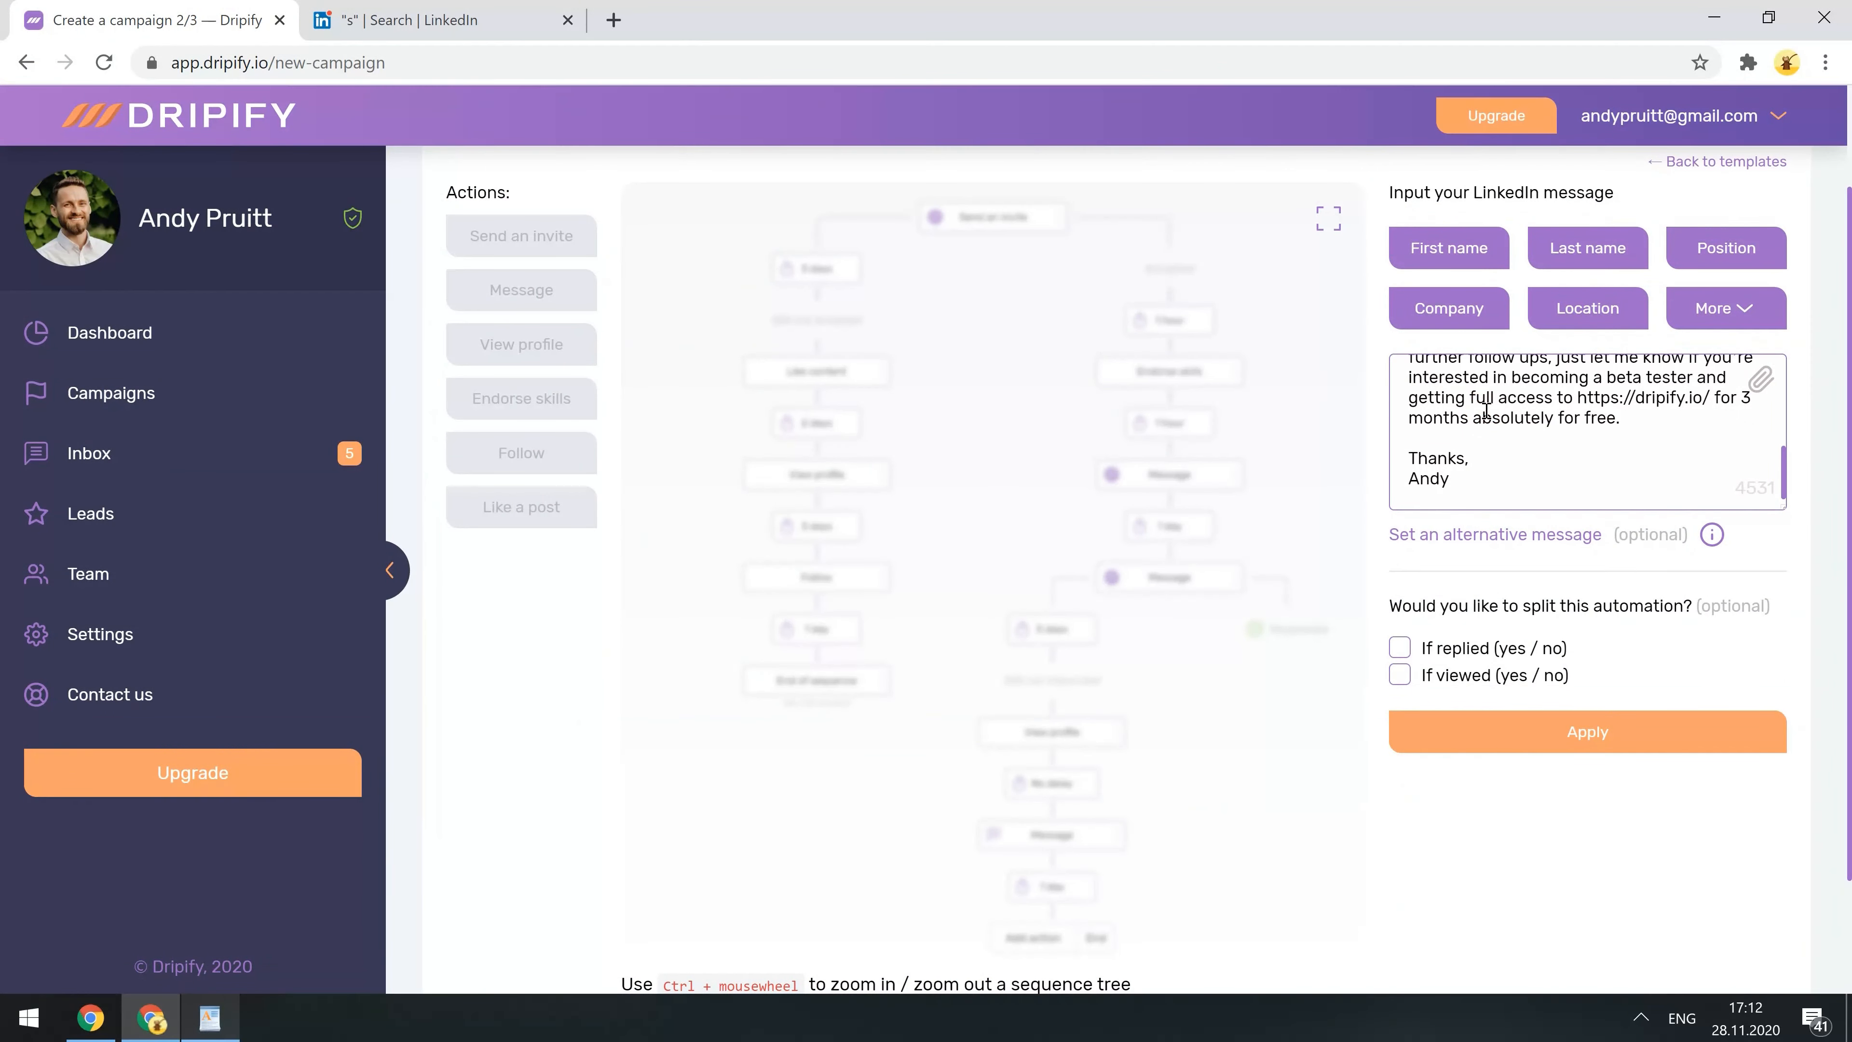
pyautogui.click(1400, 648)
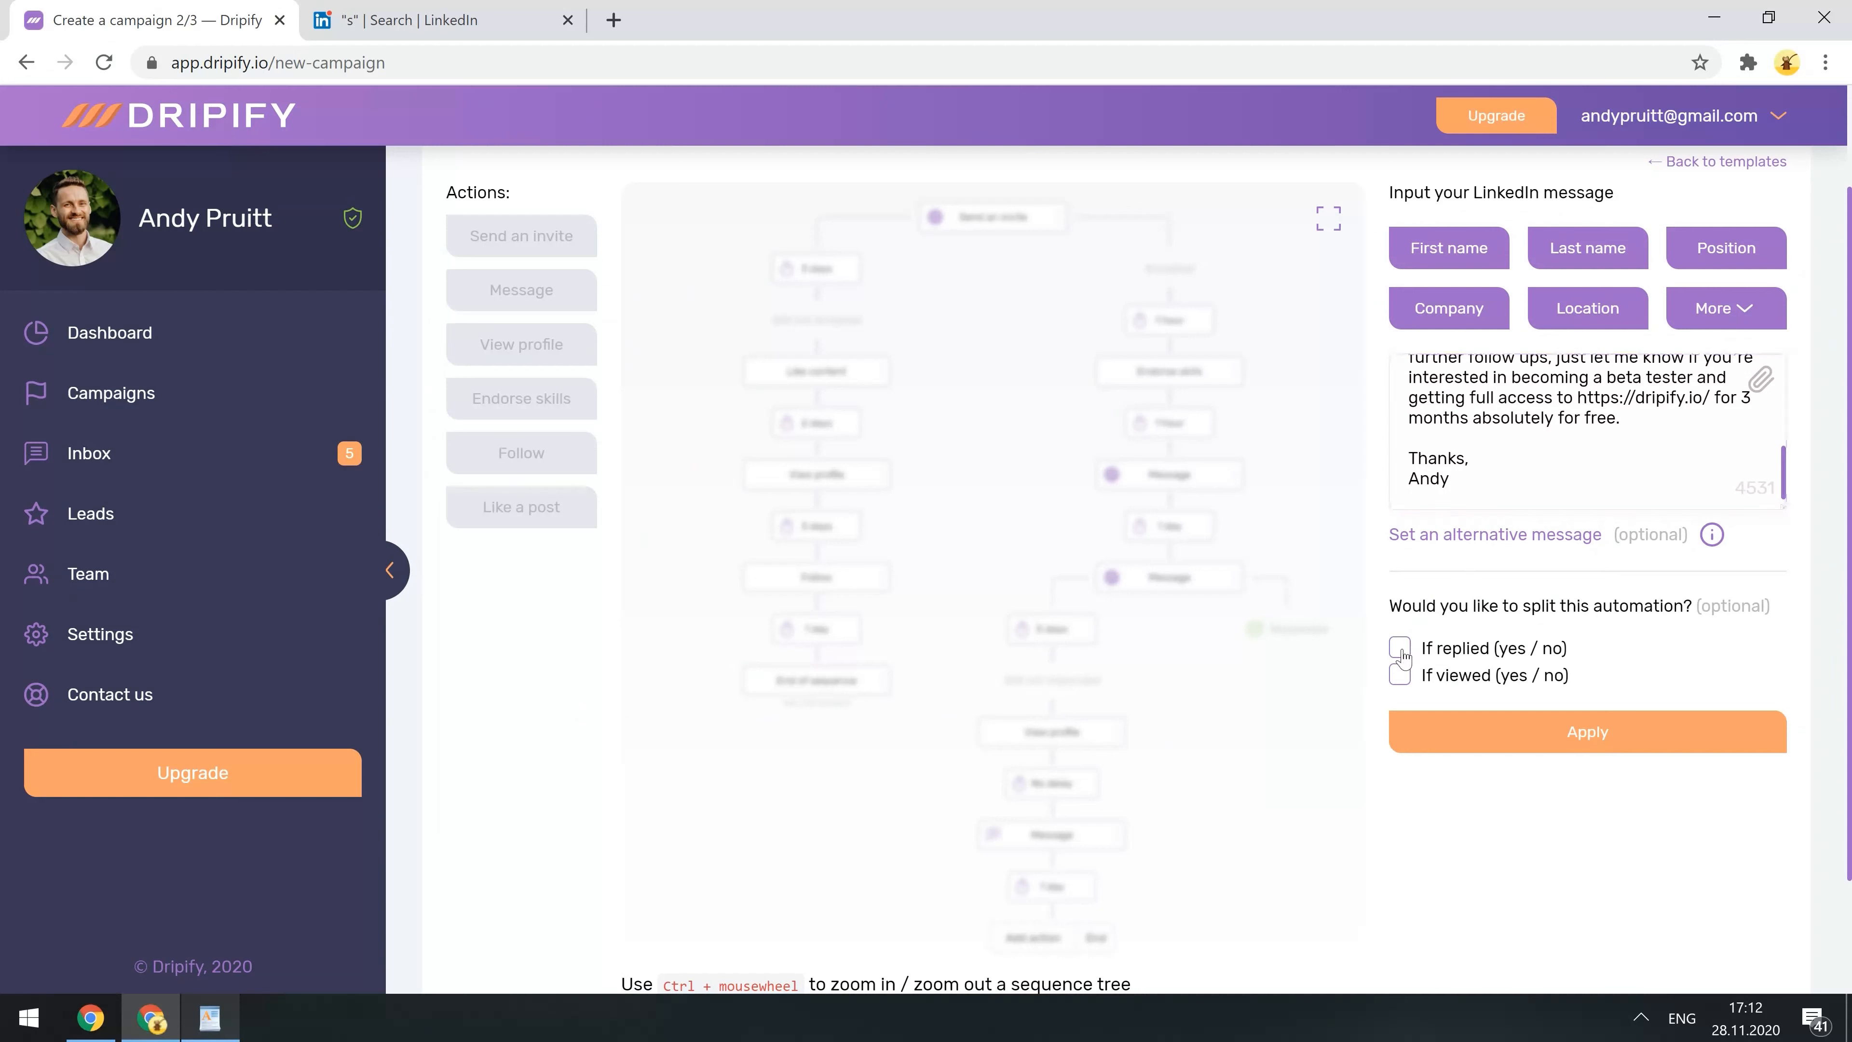
pyautogui.click(1479, 739)
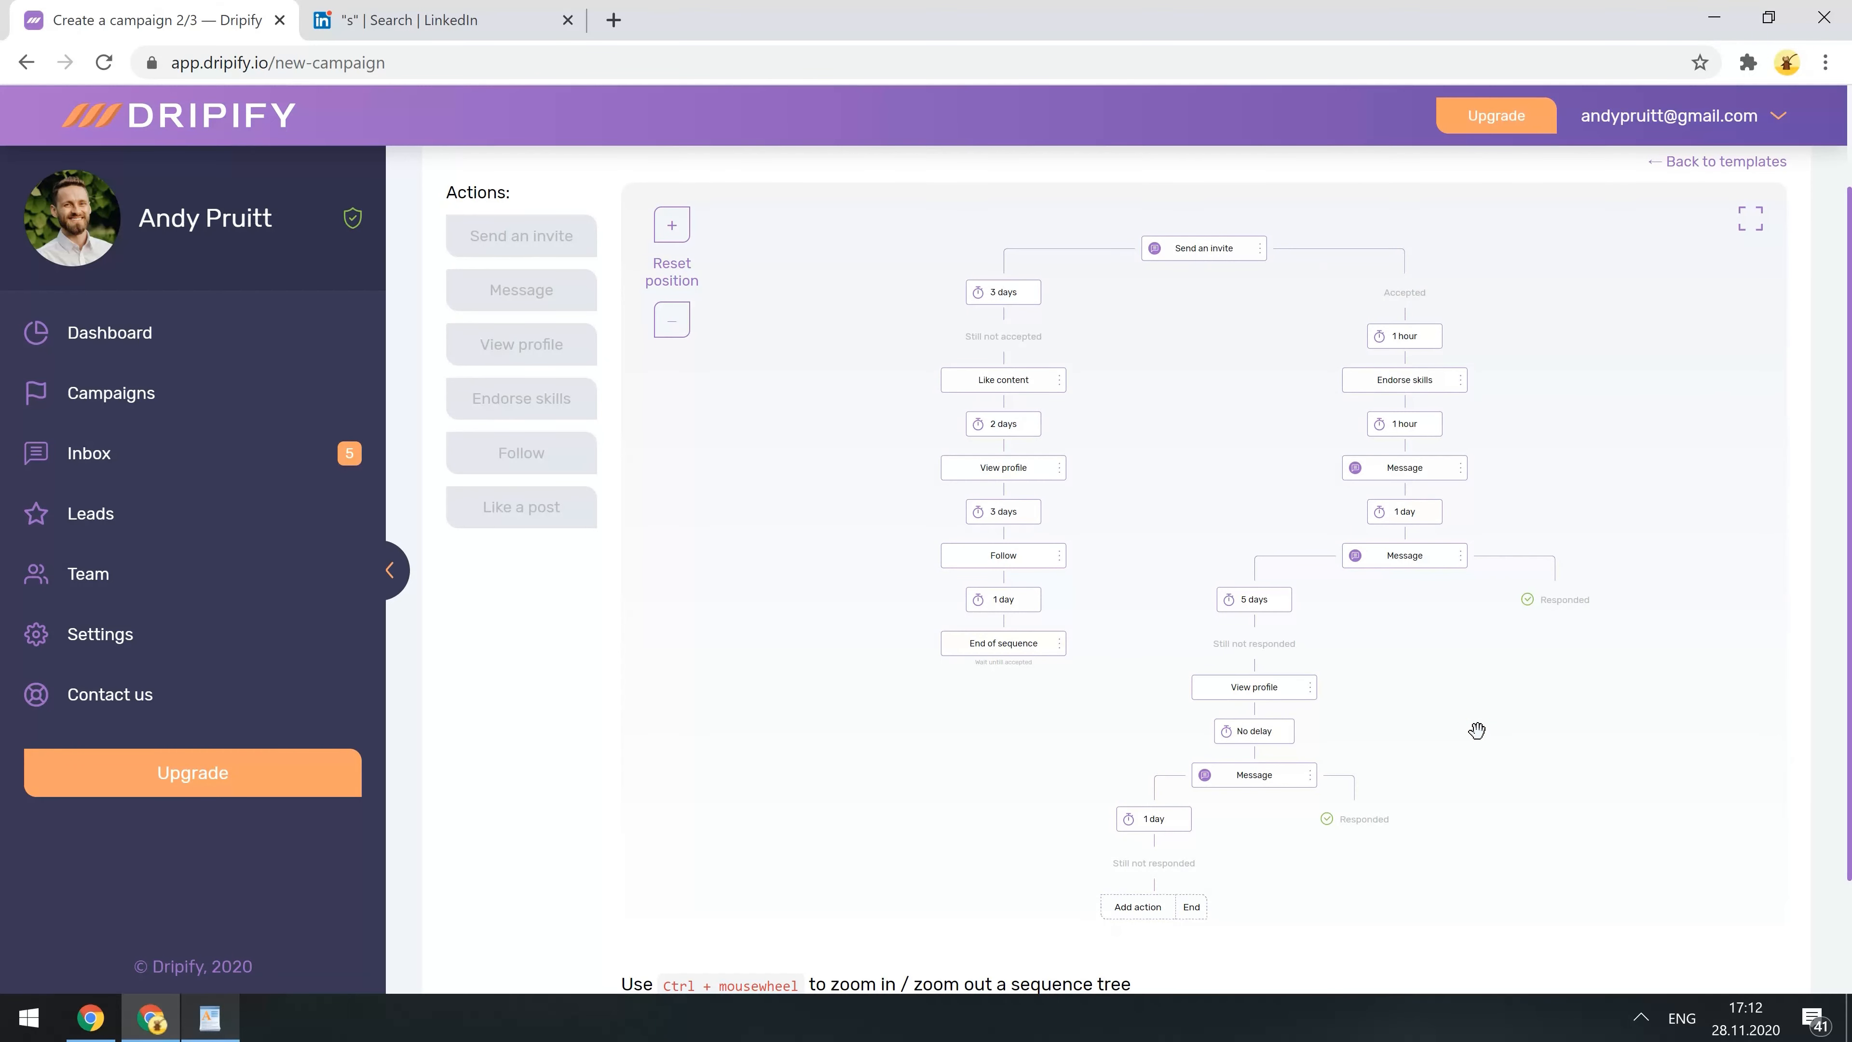
# - Set the following delay to 3 days and add a Follow step
pyautogui.click(1137, 817)
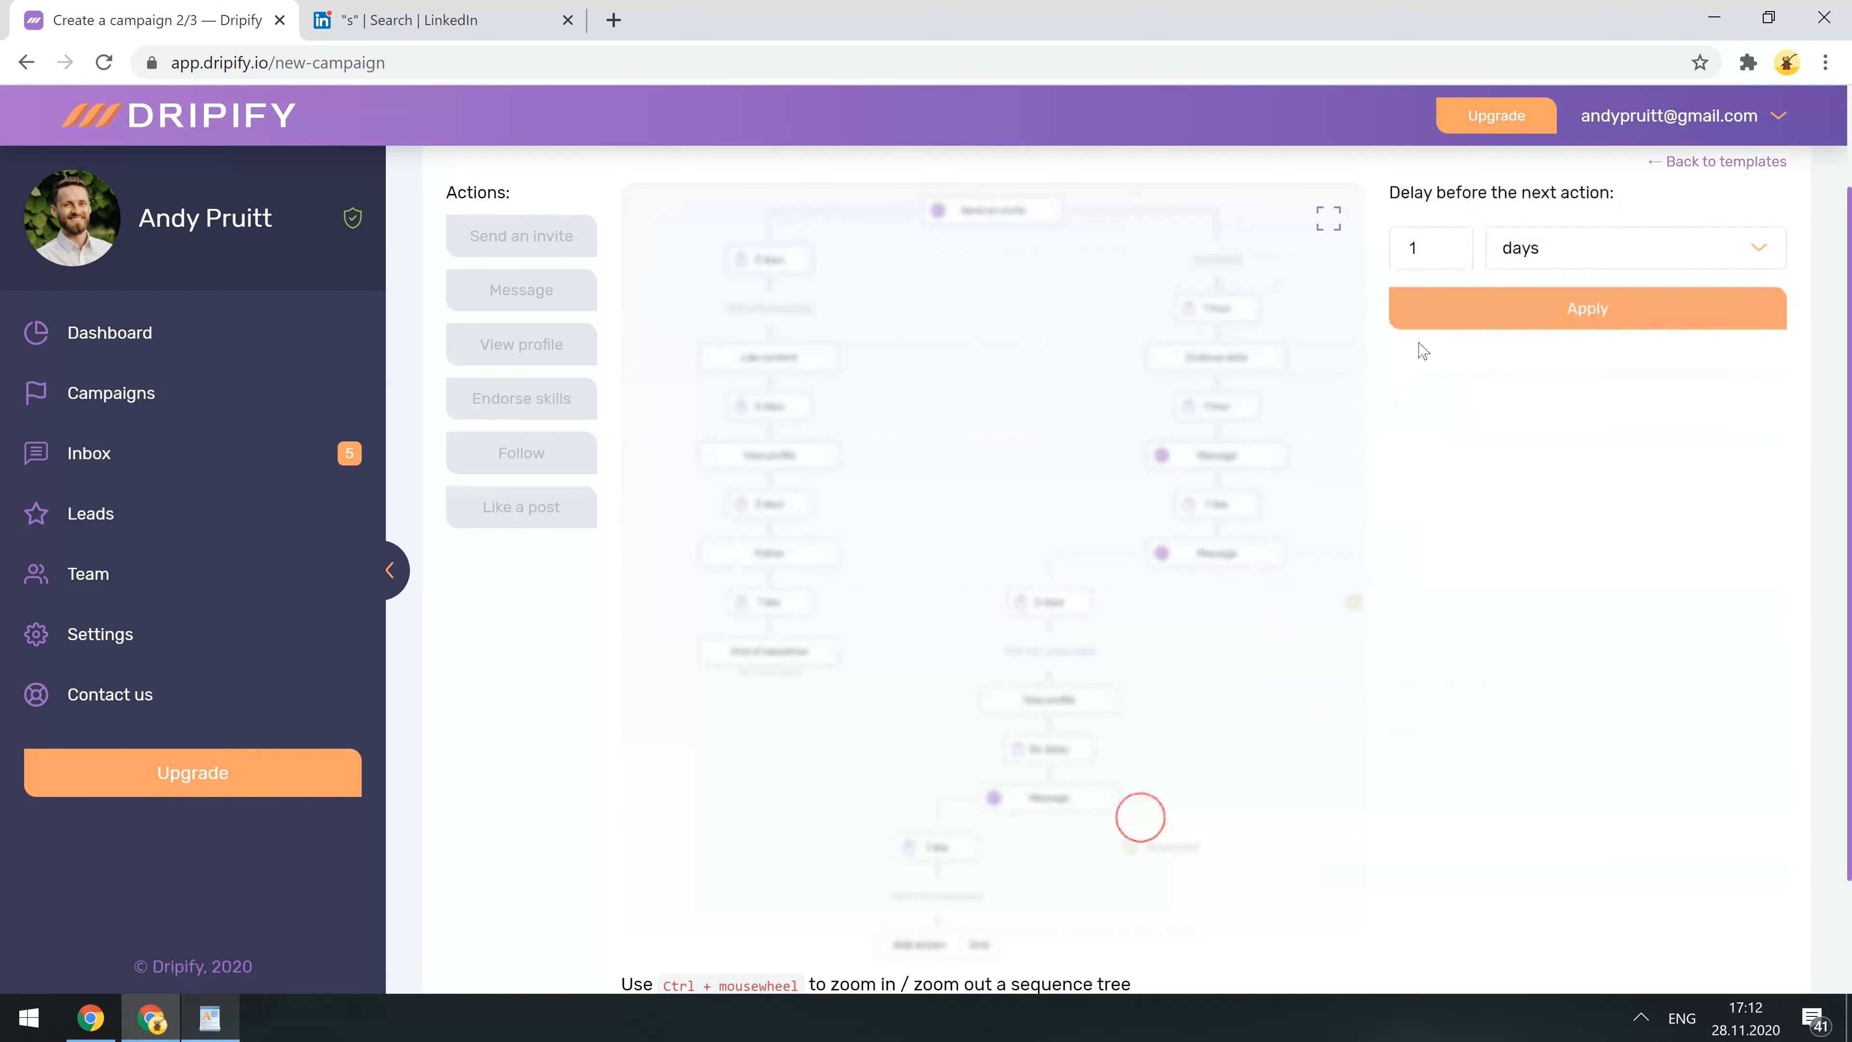
pyautogui.click(1442, 244)
pyautogui.click(1442, 245)
pyautogui.click(1470, 306)
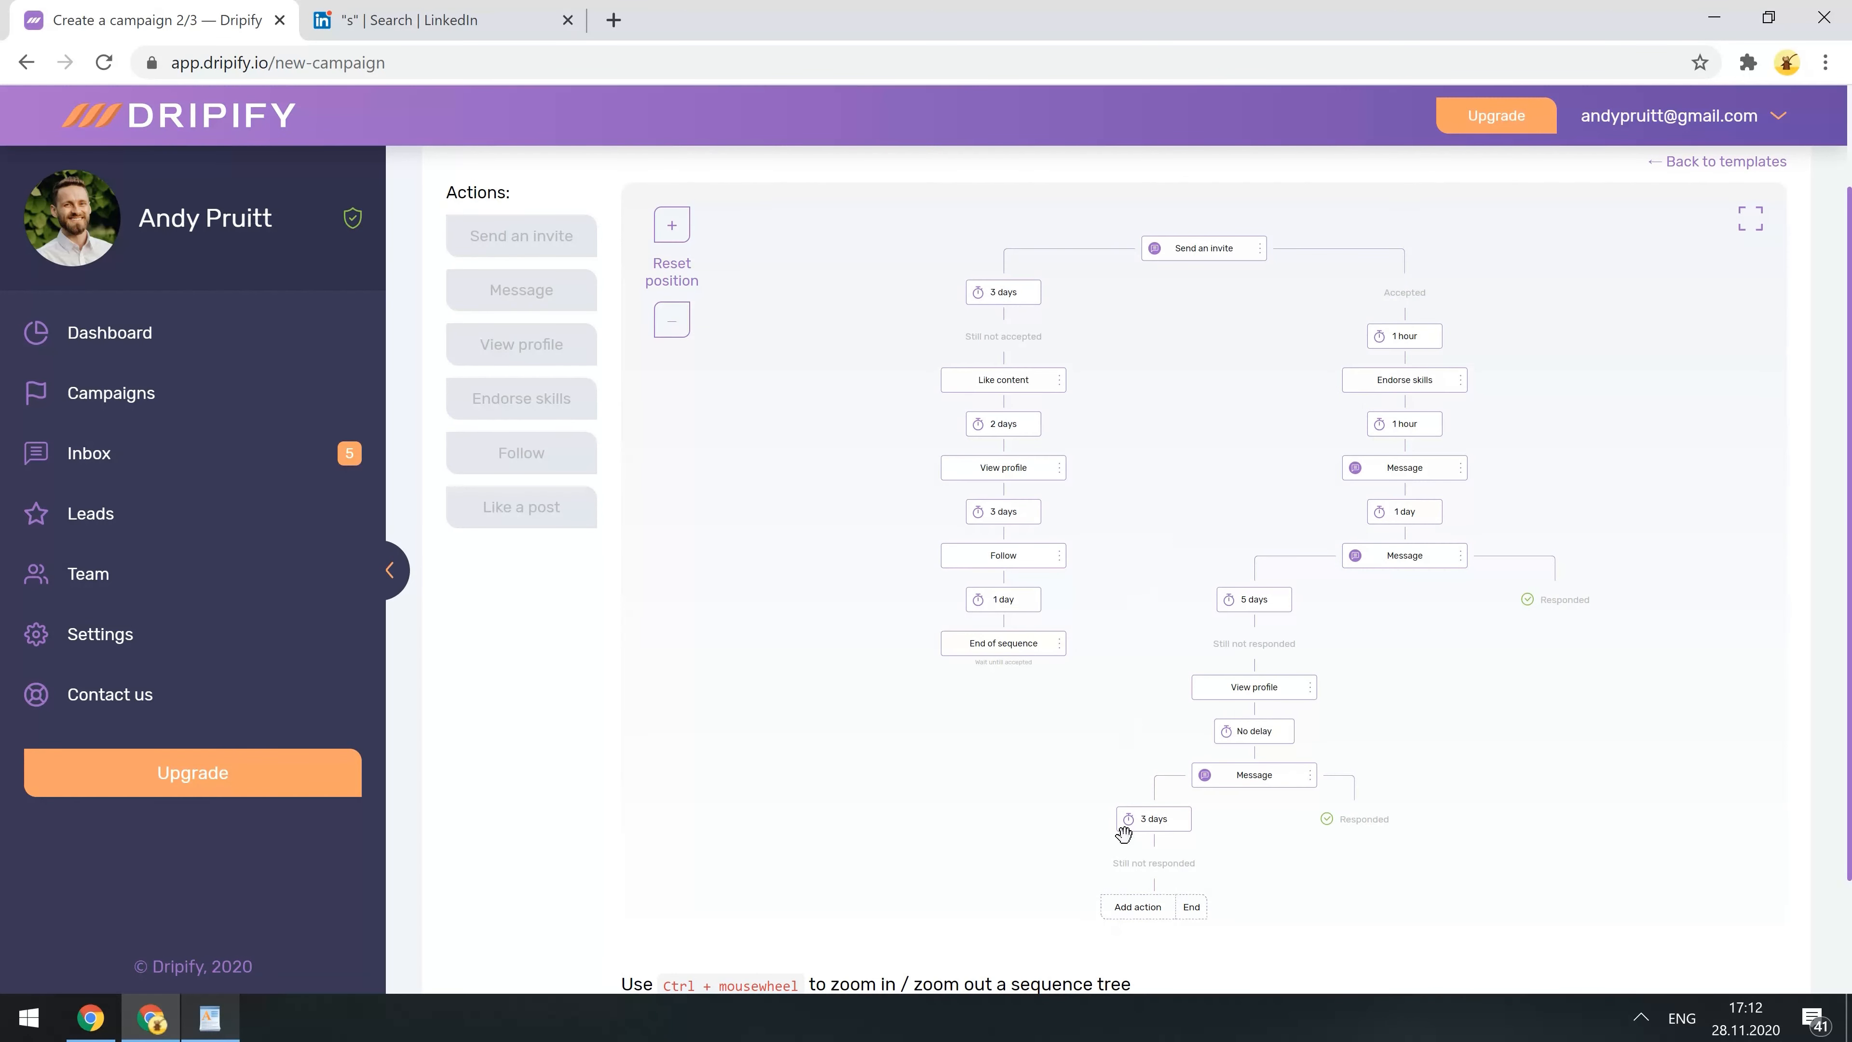
pyautogui.click(1132, 906)
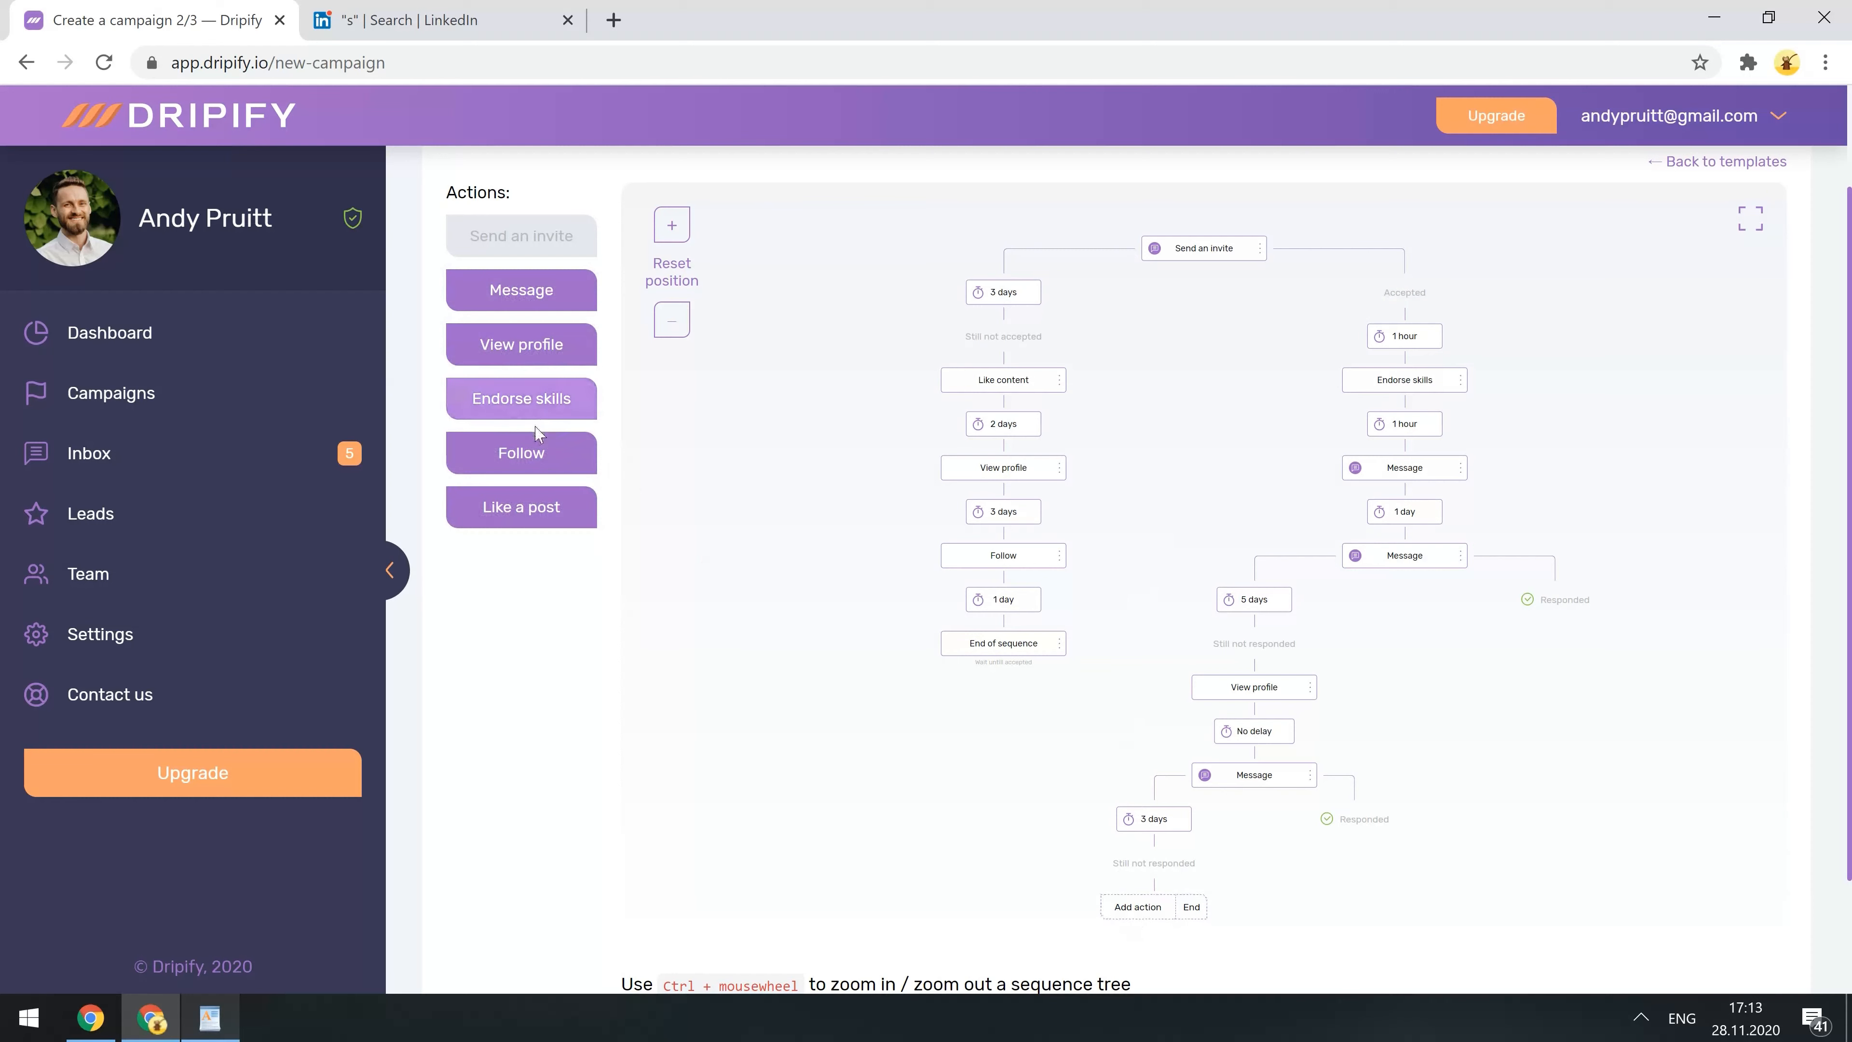
pyautogui.click(527, 445)
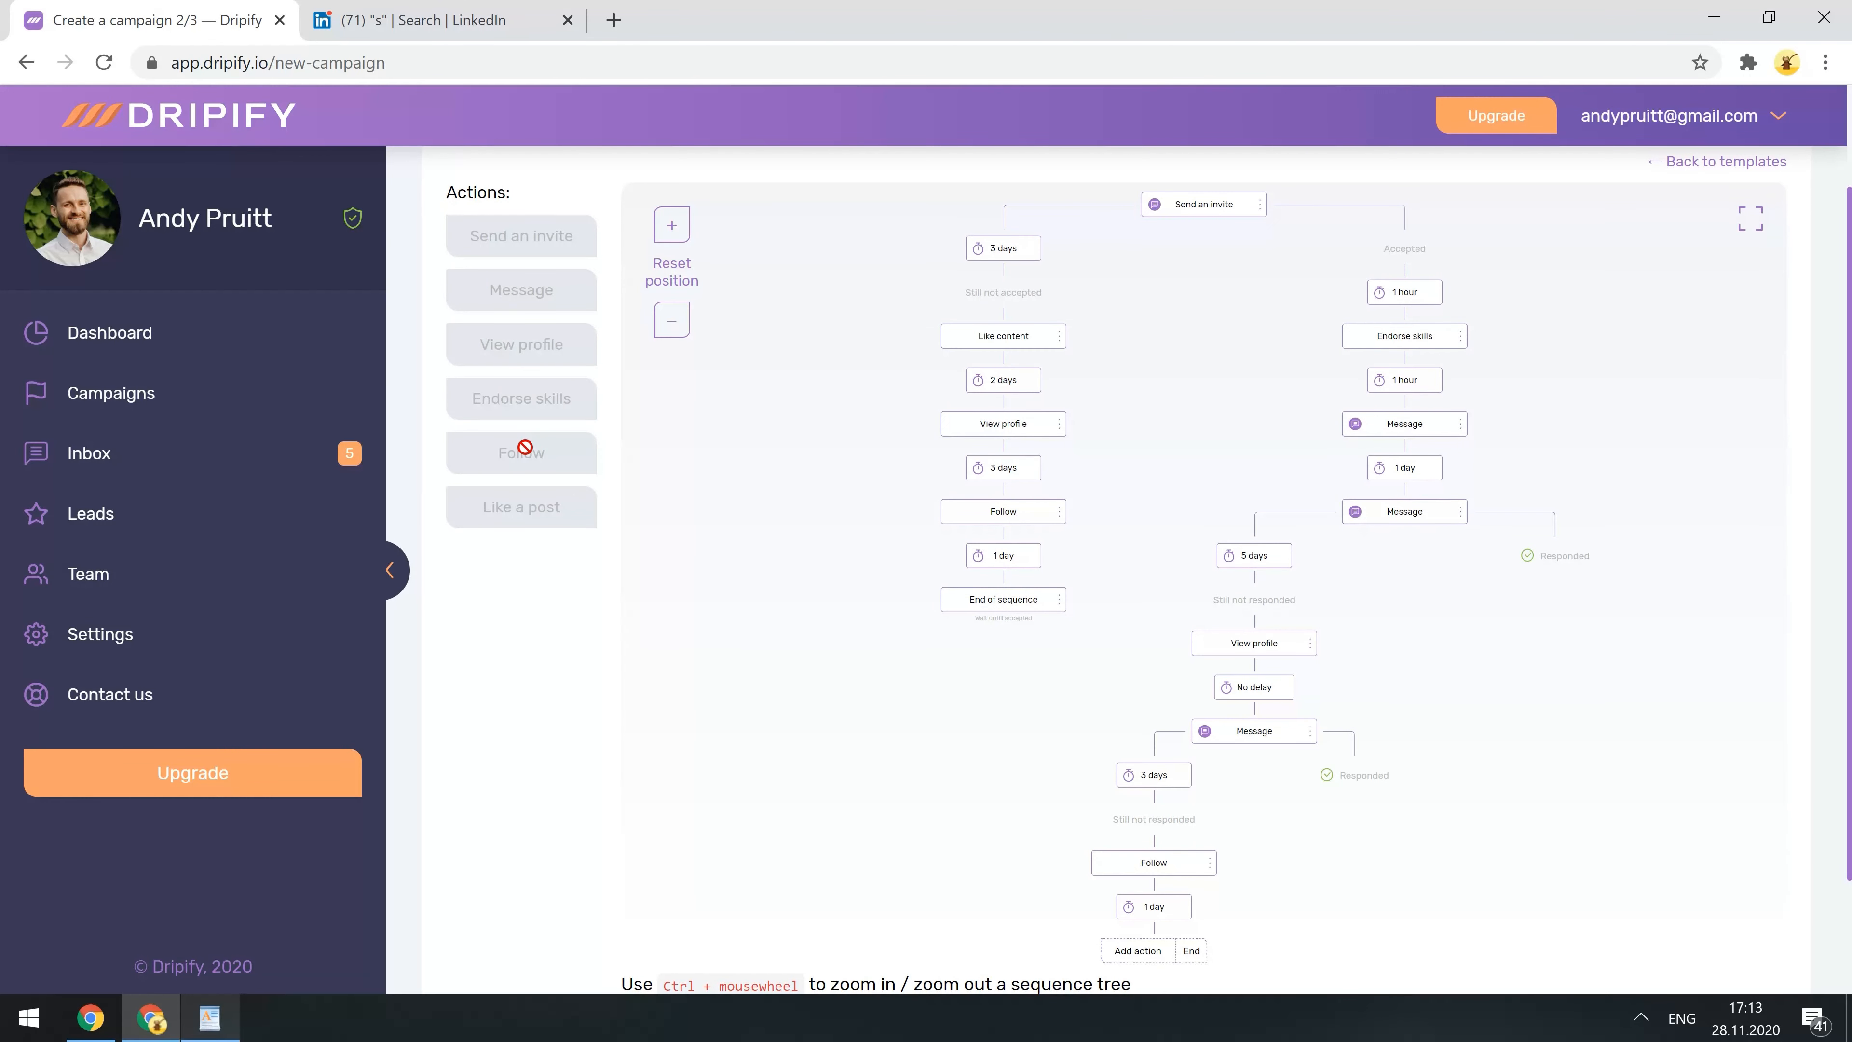
# - Add a final Message with the pasted follow-up text and end the sequence
pyautogui.click(1129, 951)
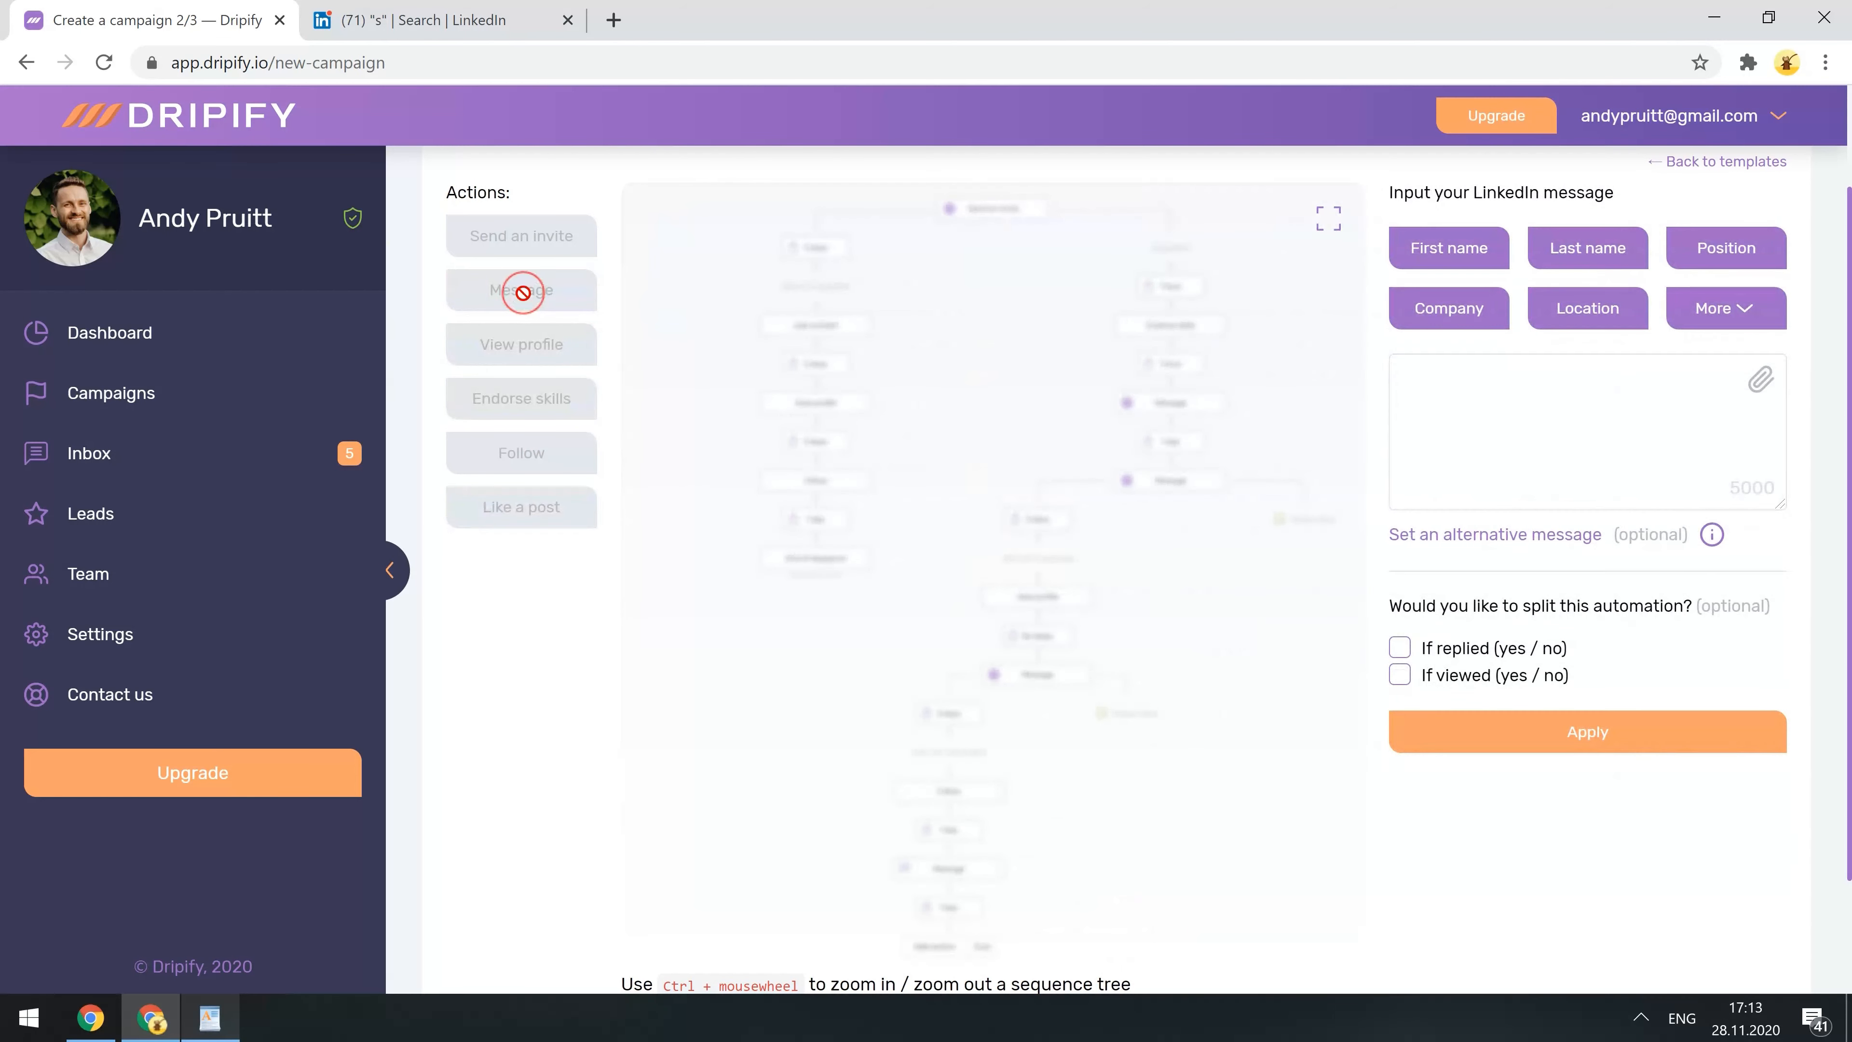
pyautogui.click(1438, 420)
pyautogui.write("Hi %%first_name%%,  I assume you're really swamped this time. Let me check in a few months then.  Cheers, Andy")
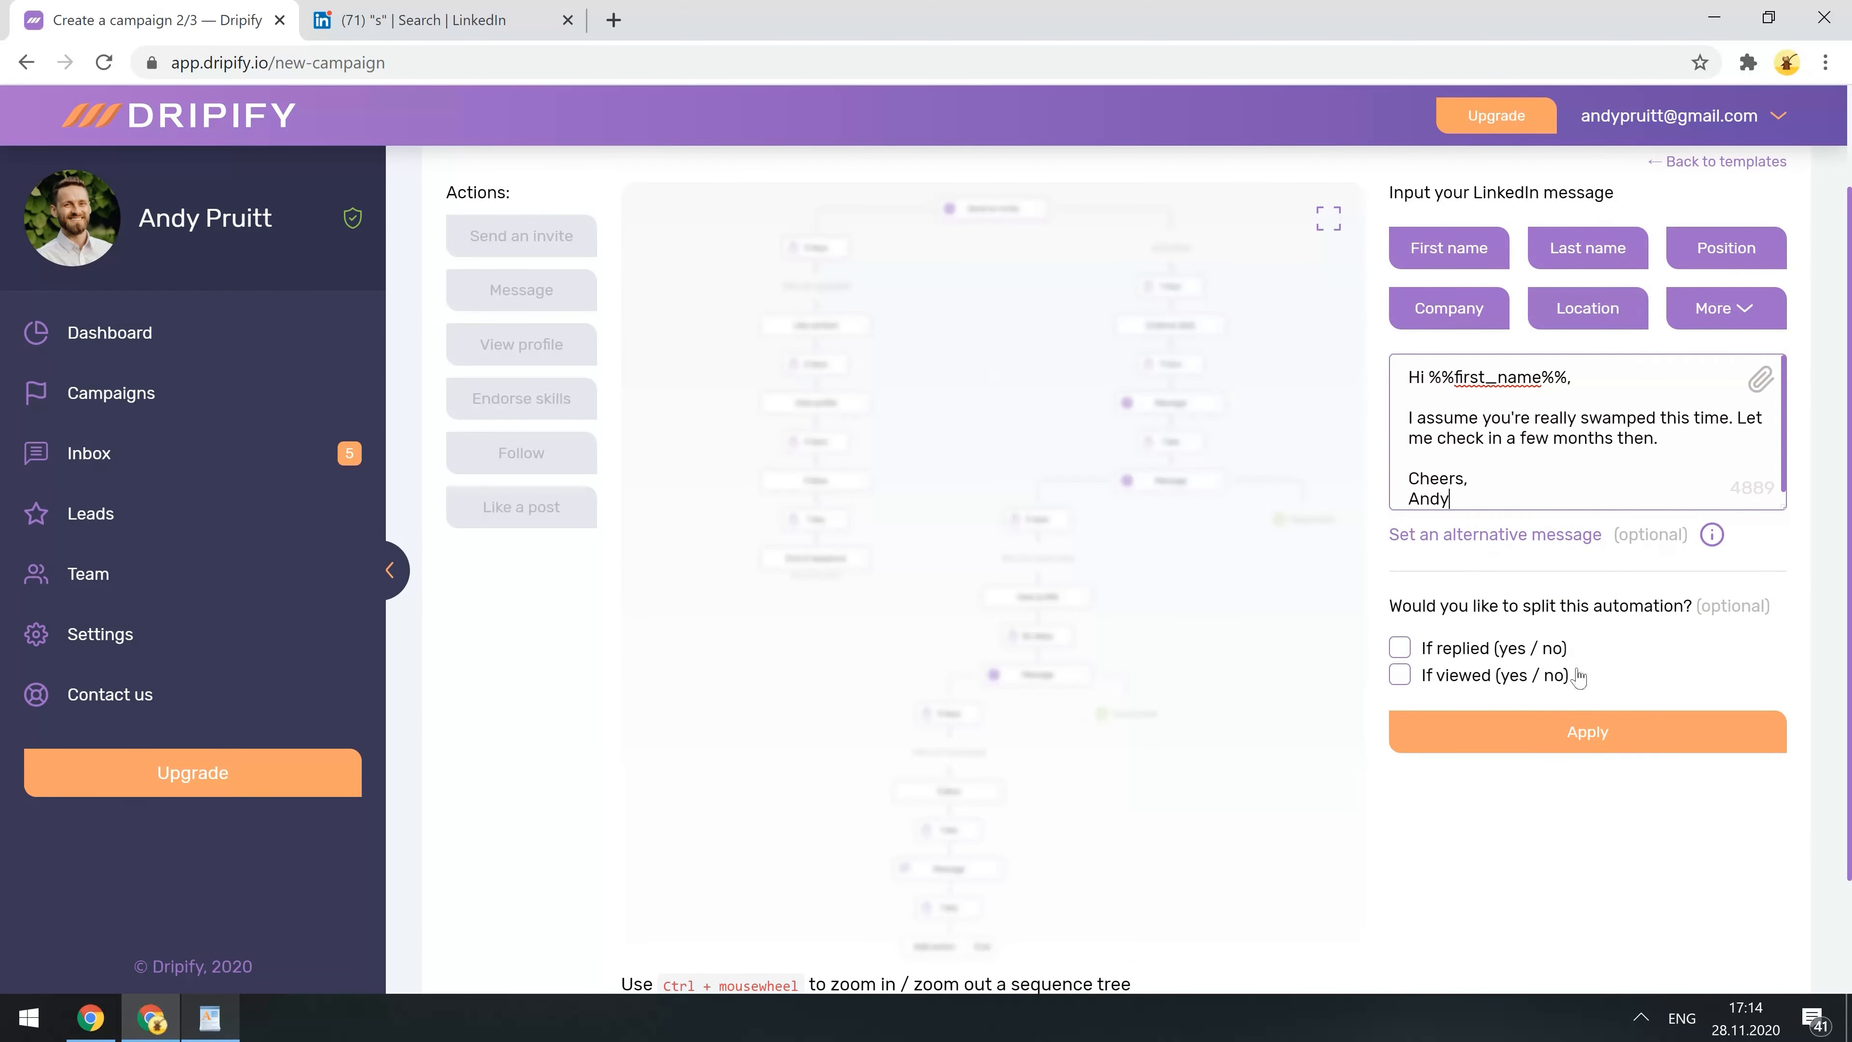
pyautogui.click(1564, 731)
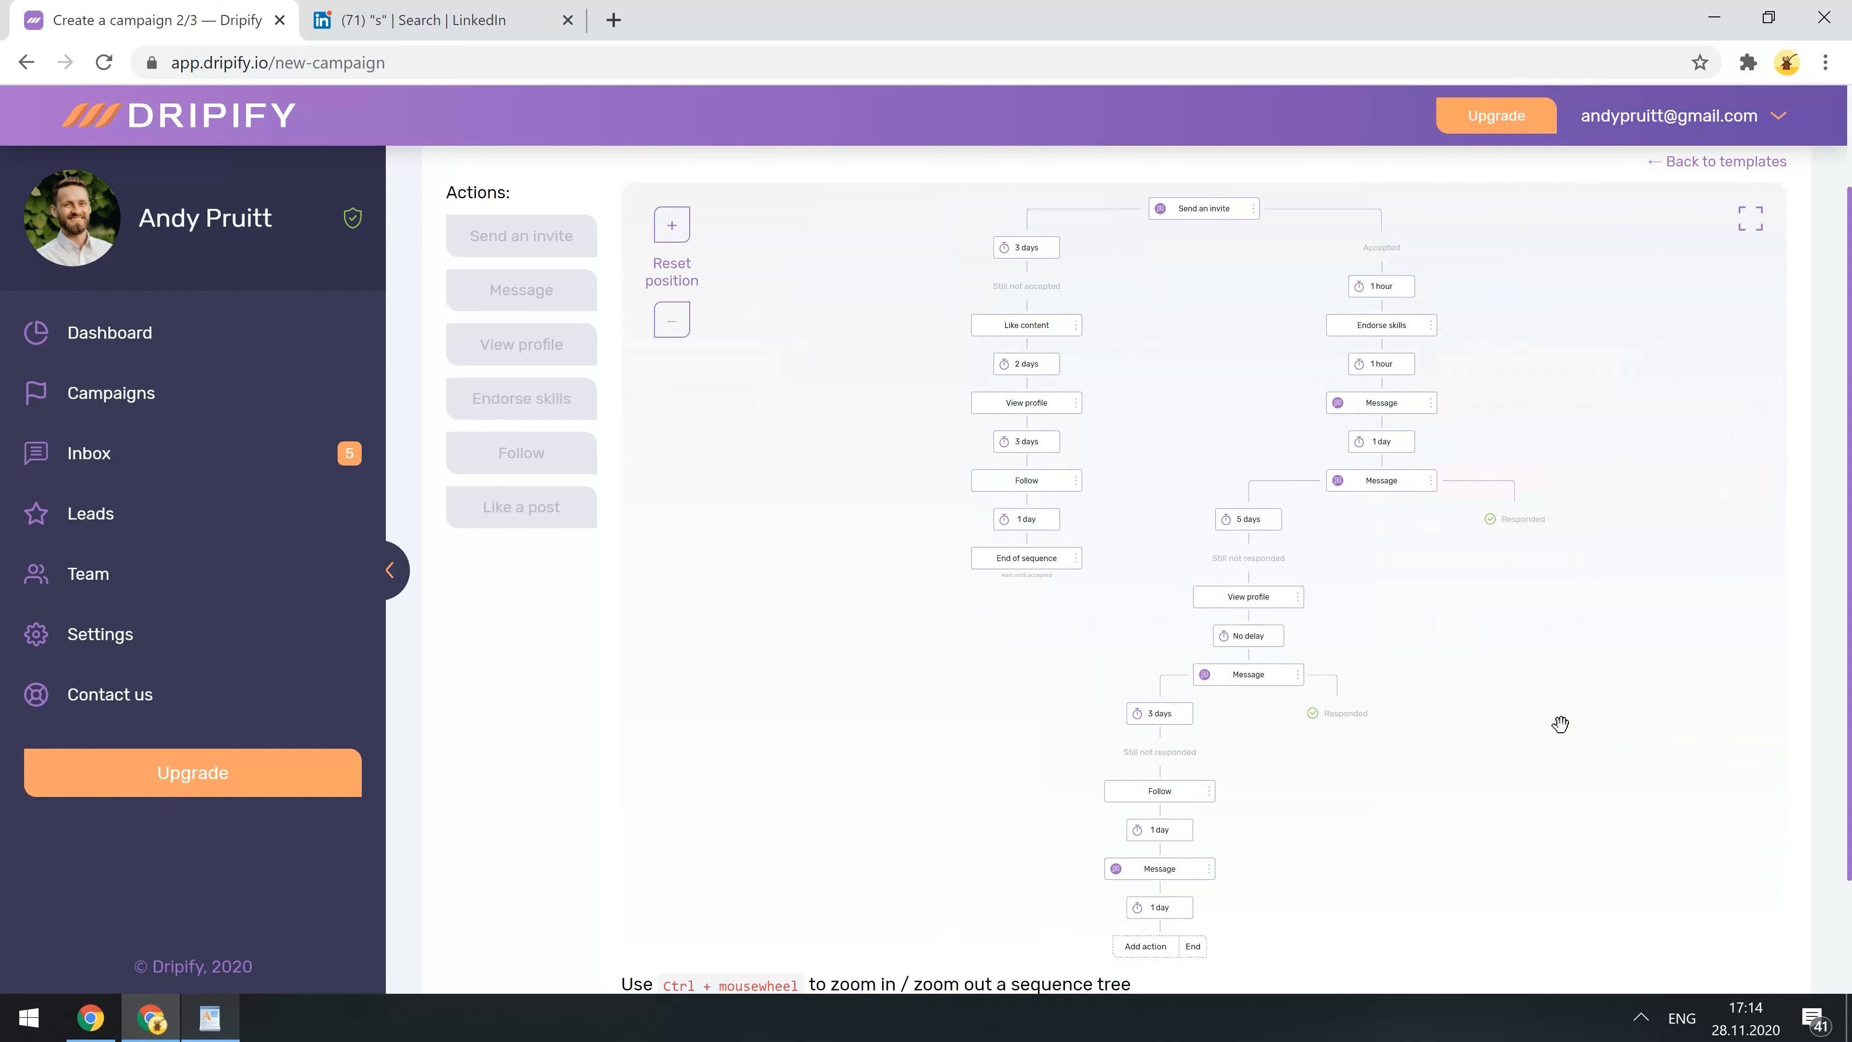
pyautogui.click(1194, 947)
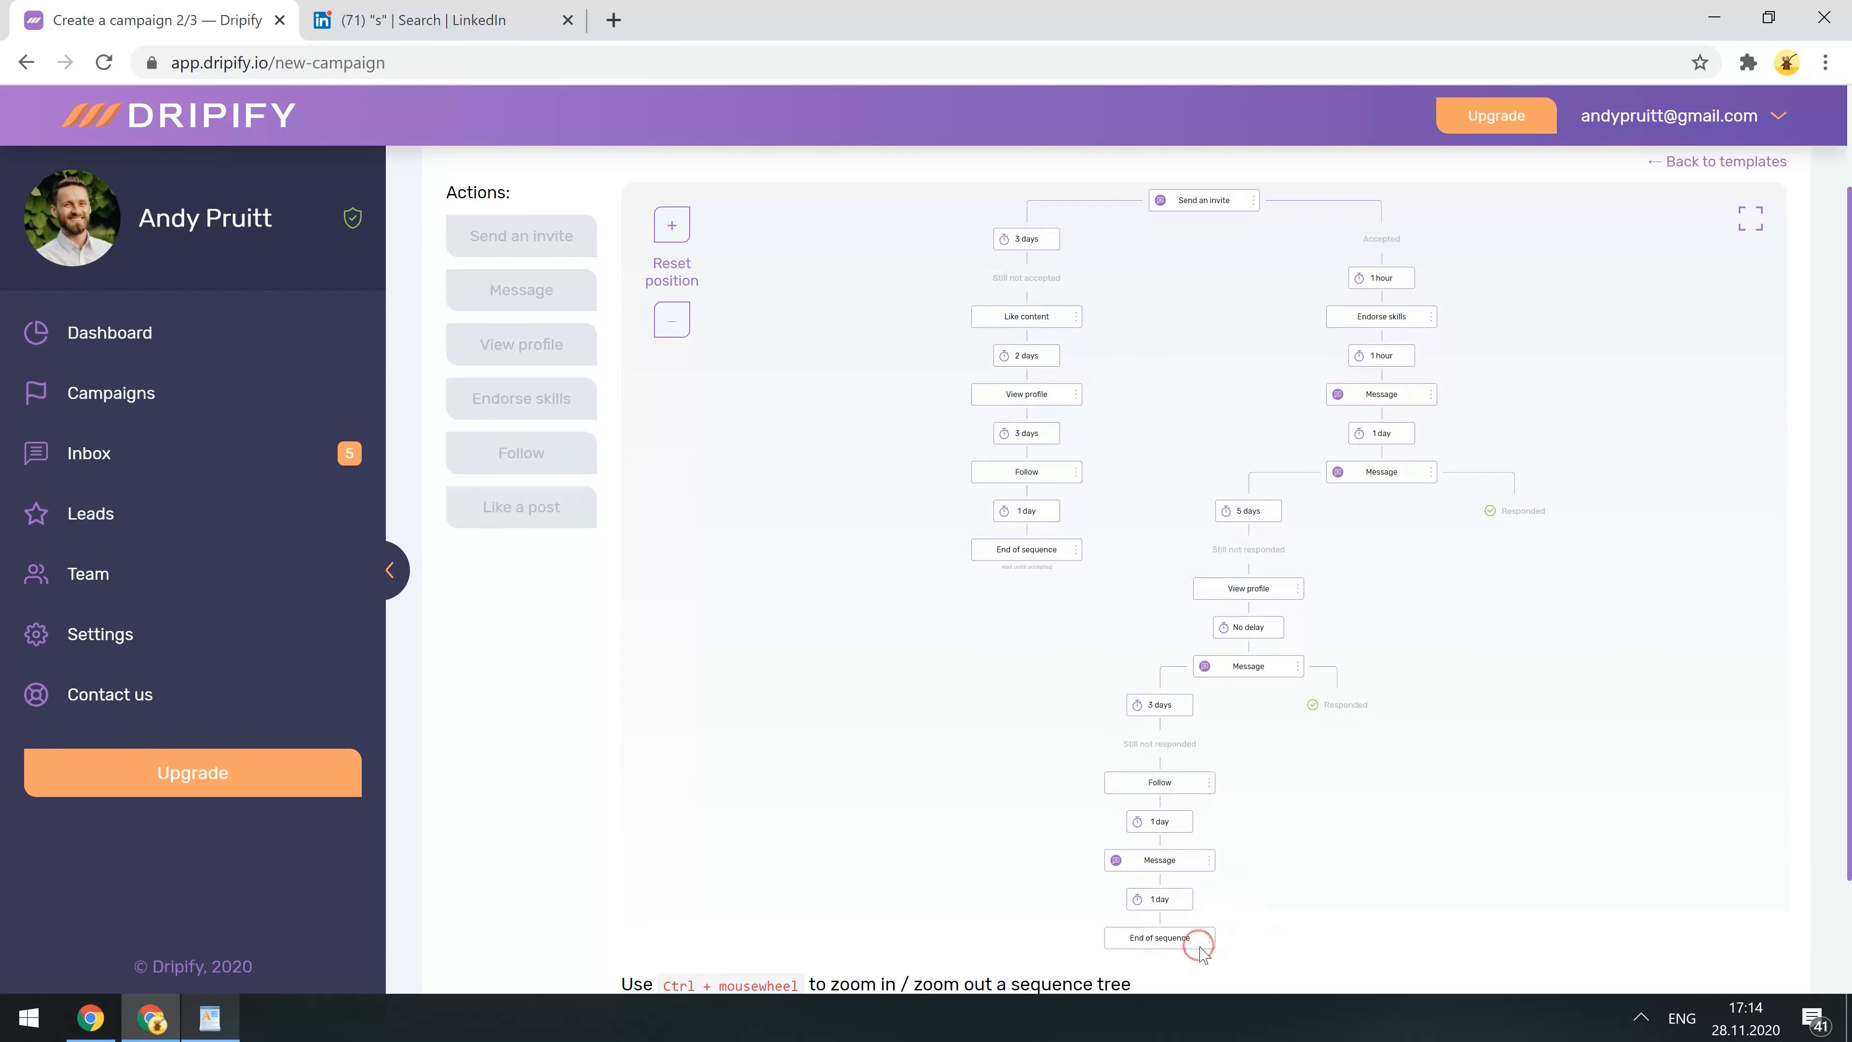
pyautogui.scroll(-2, 1228, 854)
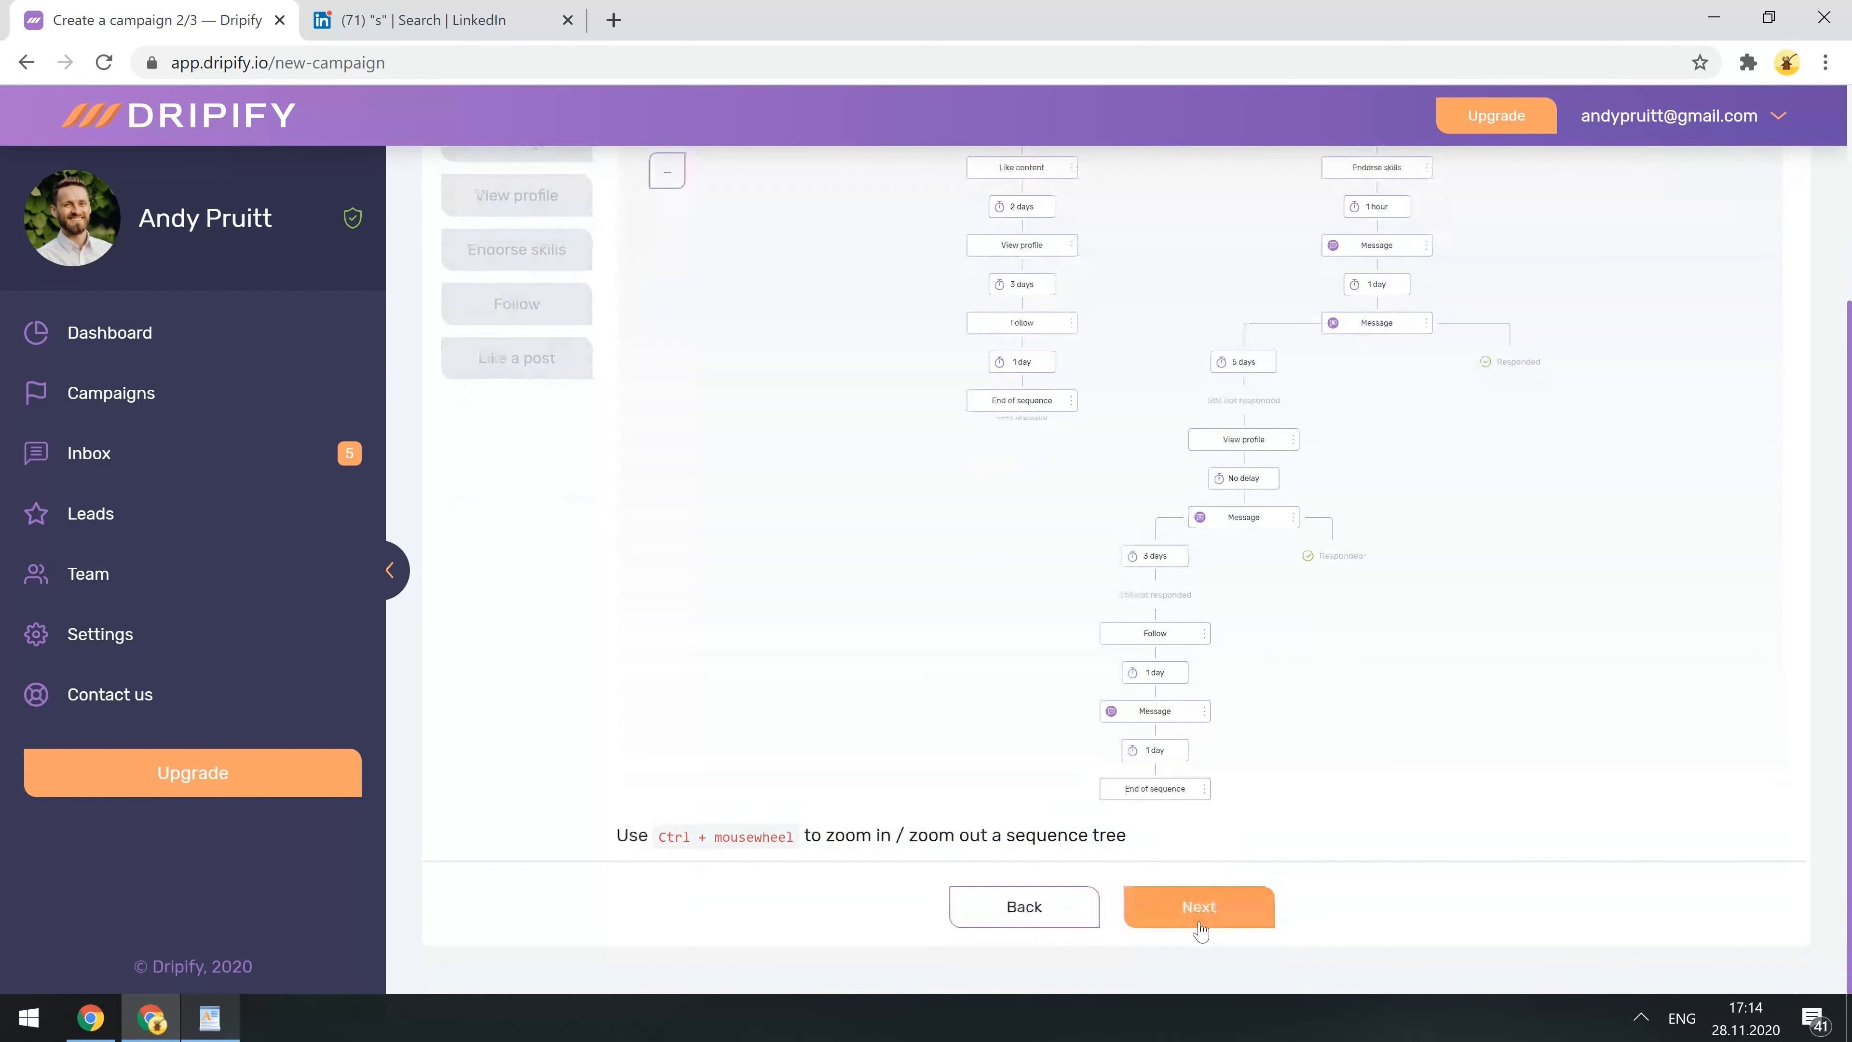
# - Name the campaign 'Lead Gen - United States', skip leads without a profile photo, and launch it
pyautogui.click(1200, 928)
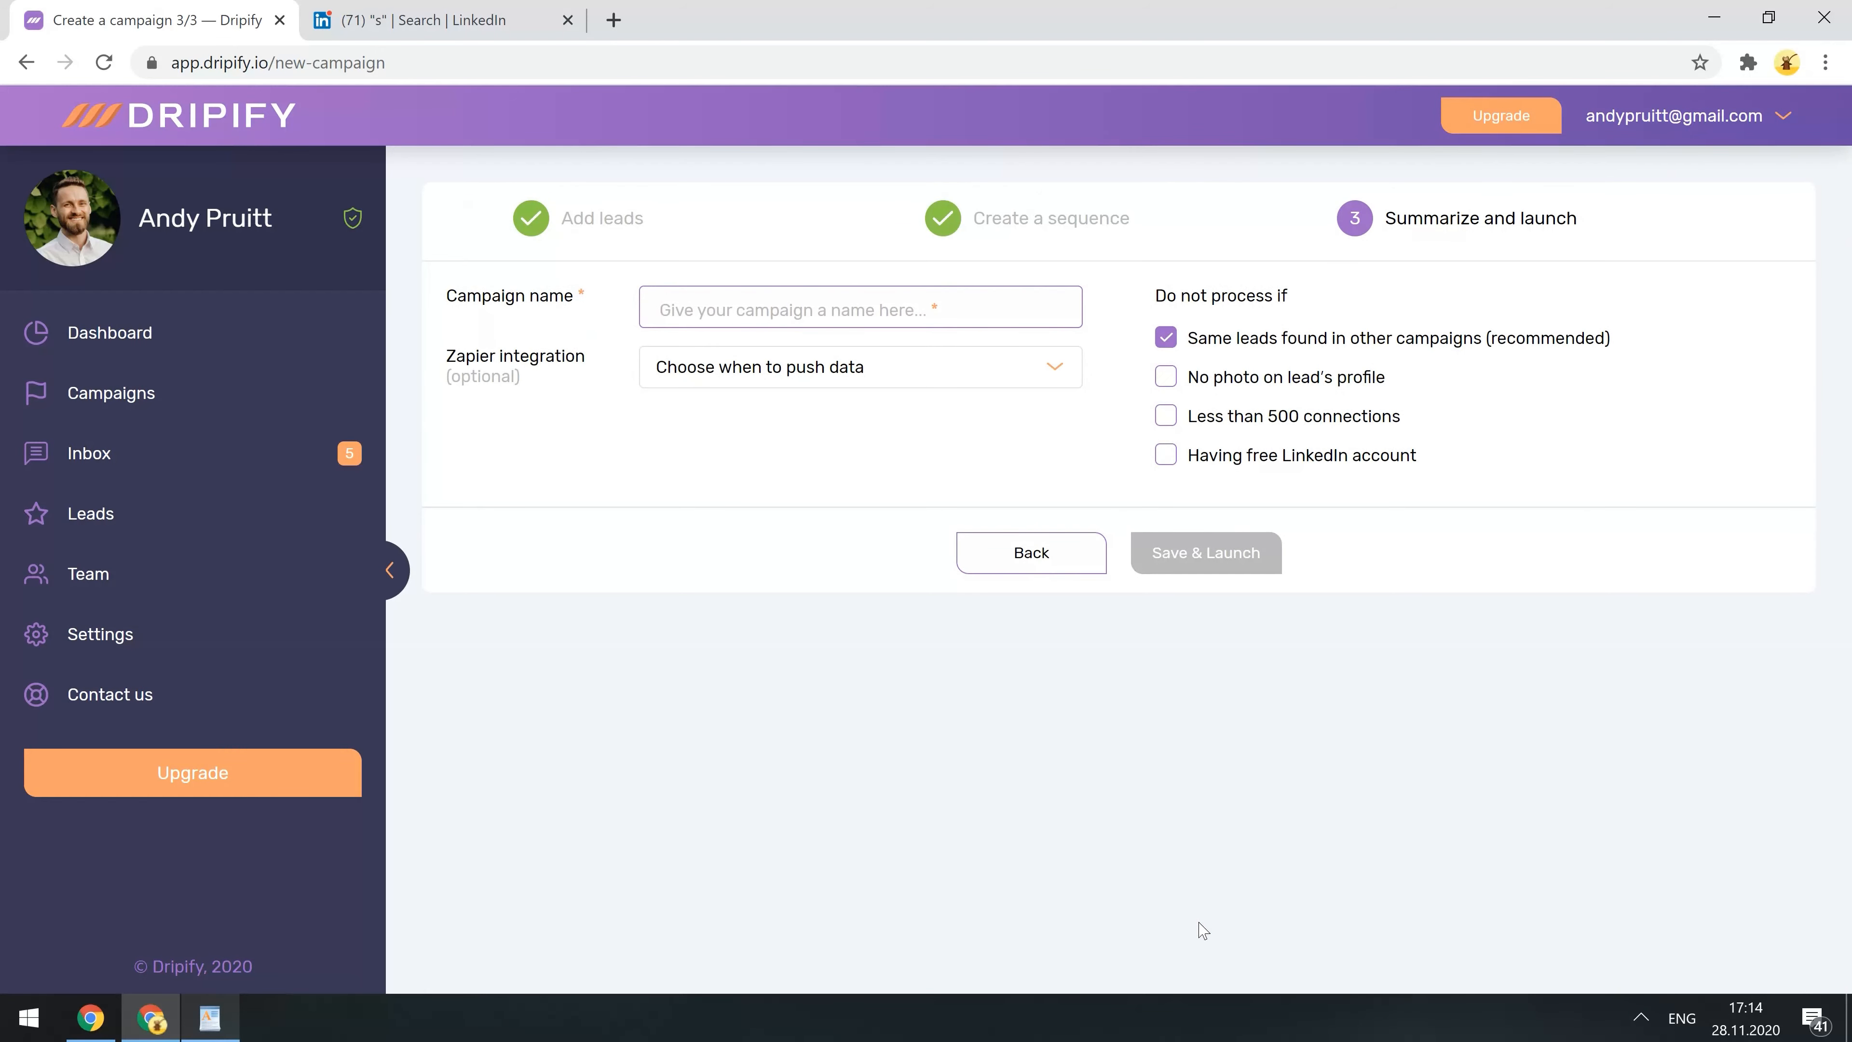
pyautogui.click(768, 318)
pyautogui.write('Lead Gen ')
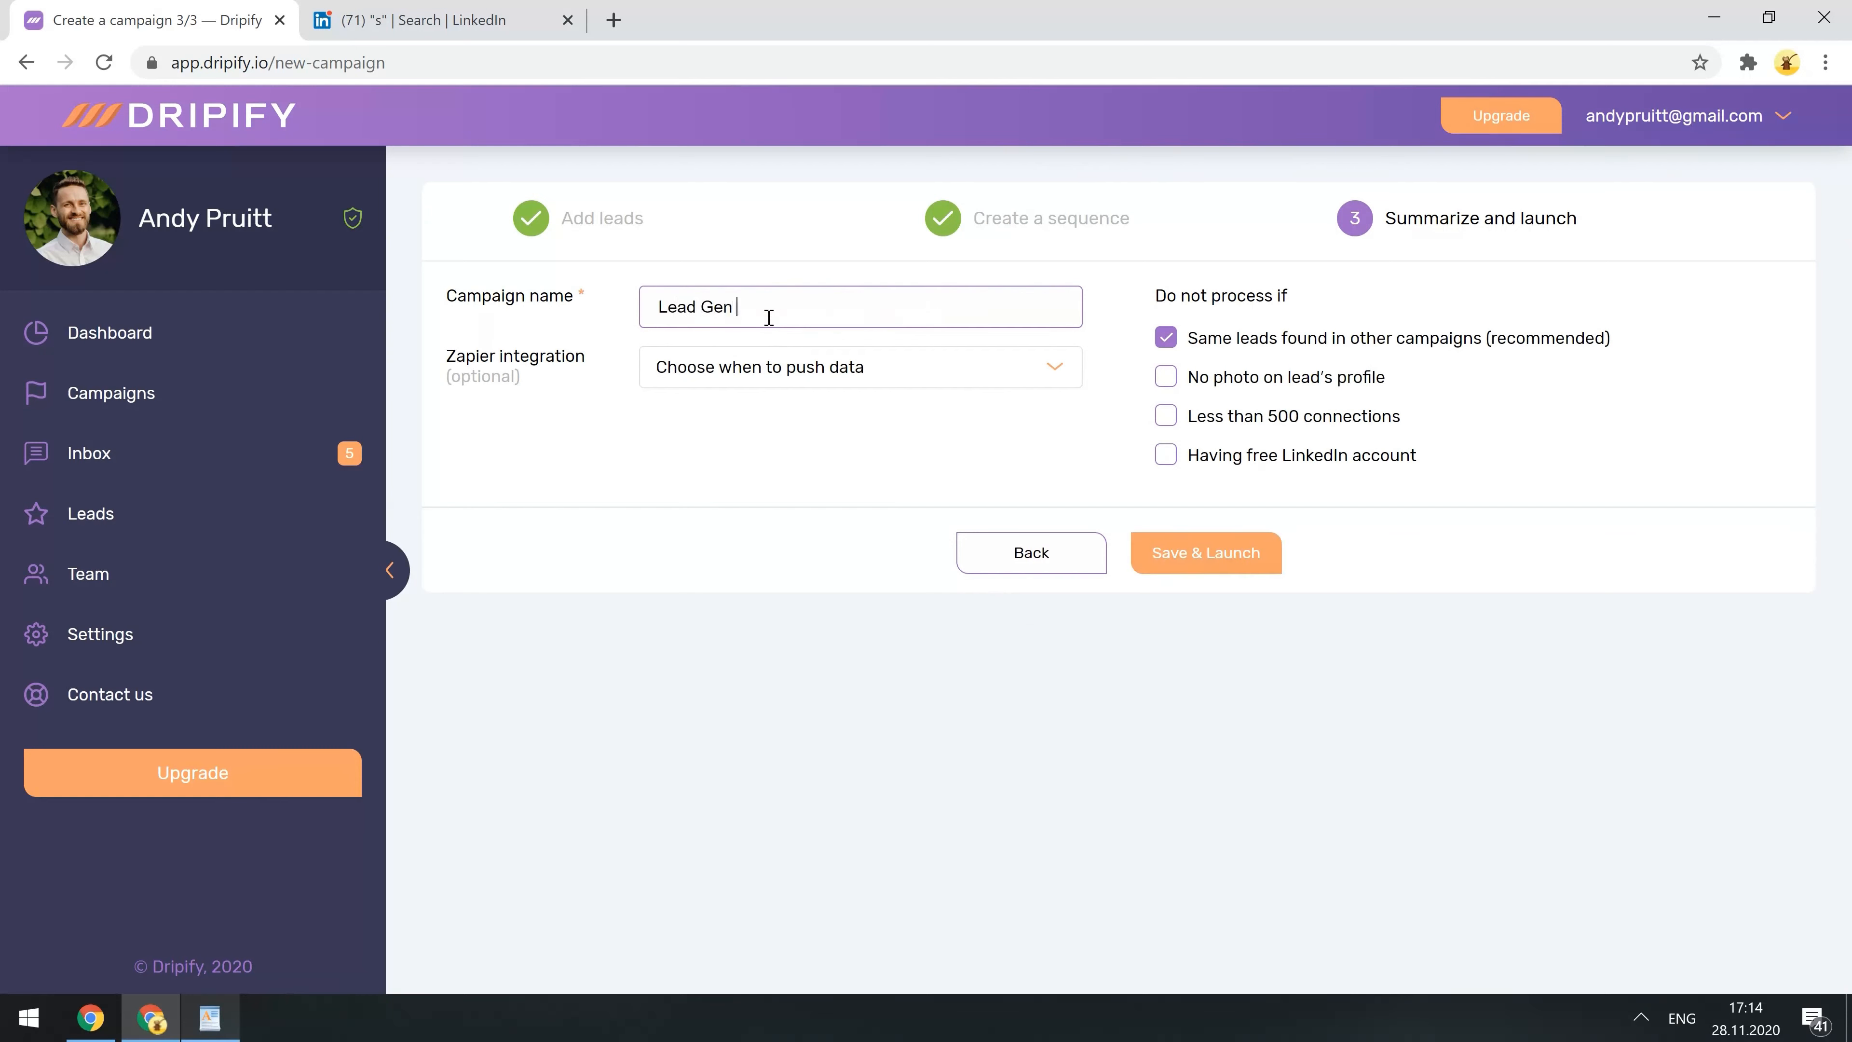
pyautogui.write('- United States')
pyautogui.click(1165, 378)
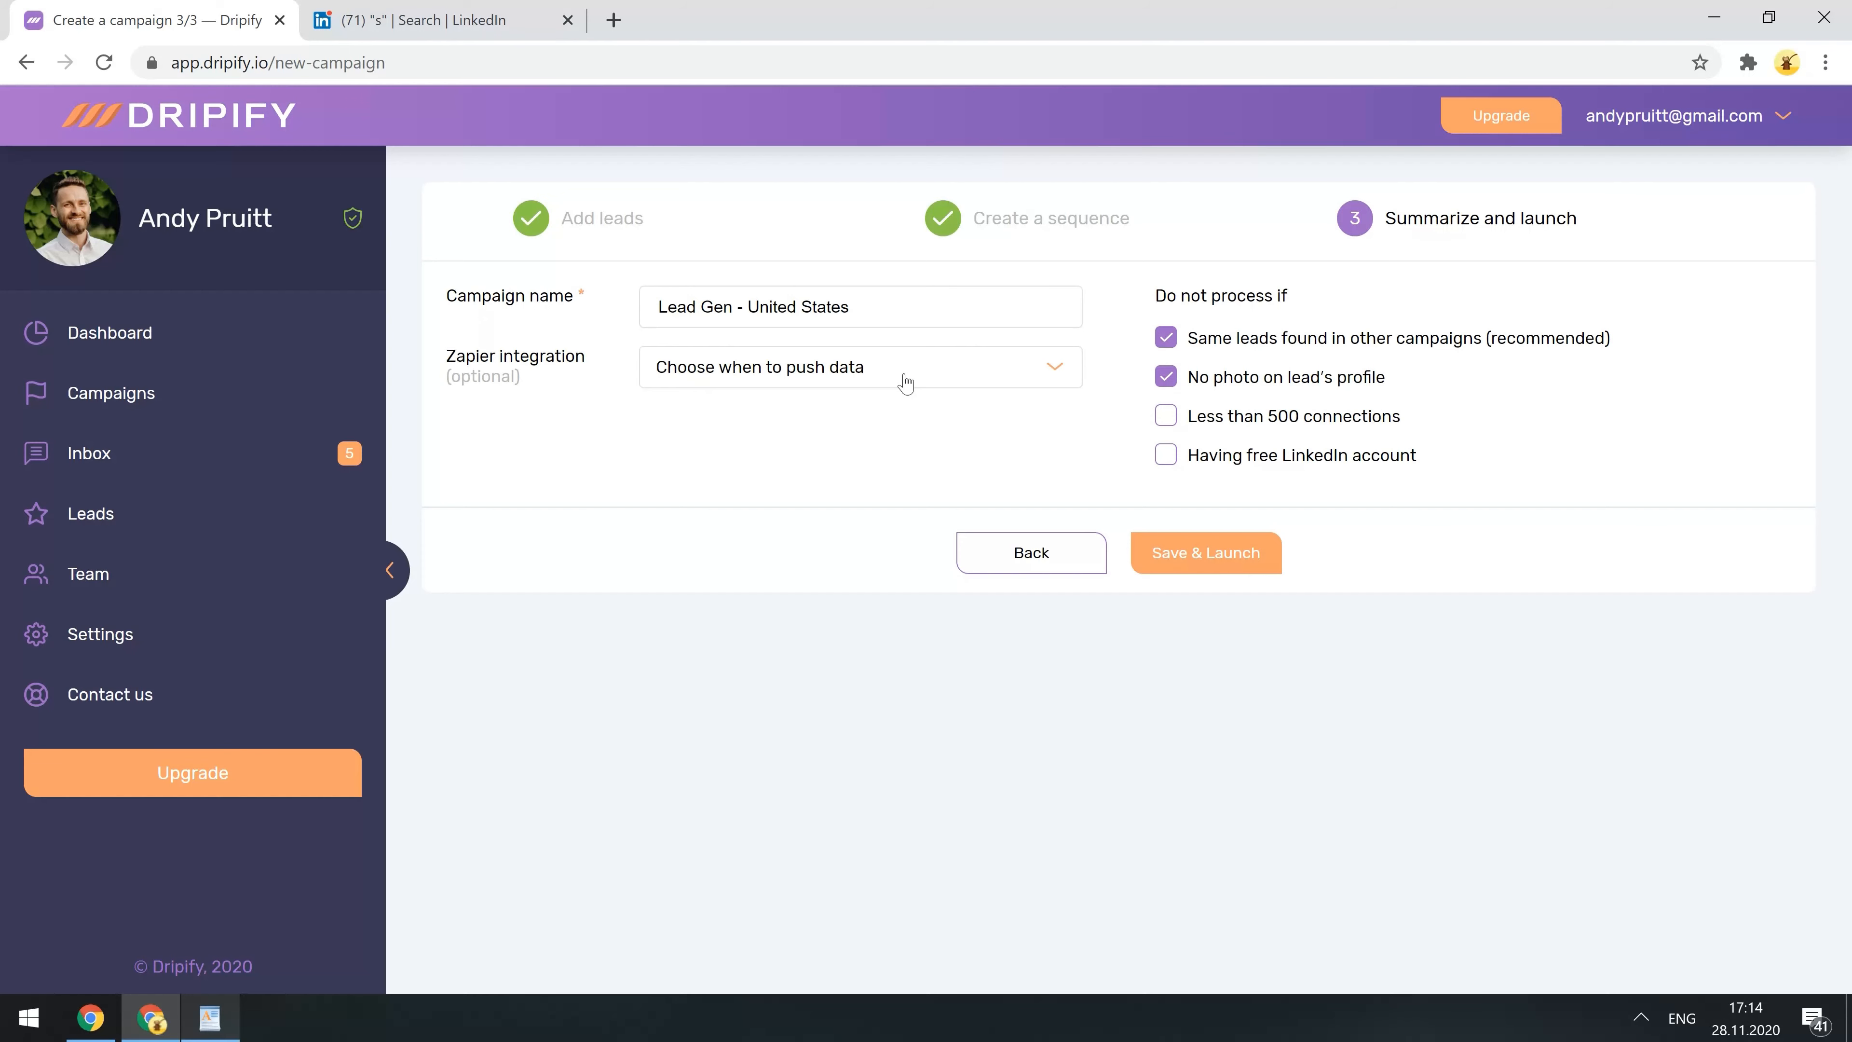
pyautogui.click(1205, 553)
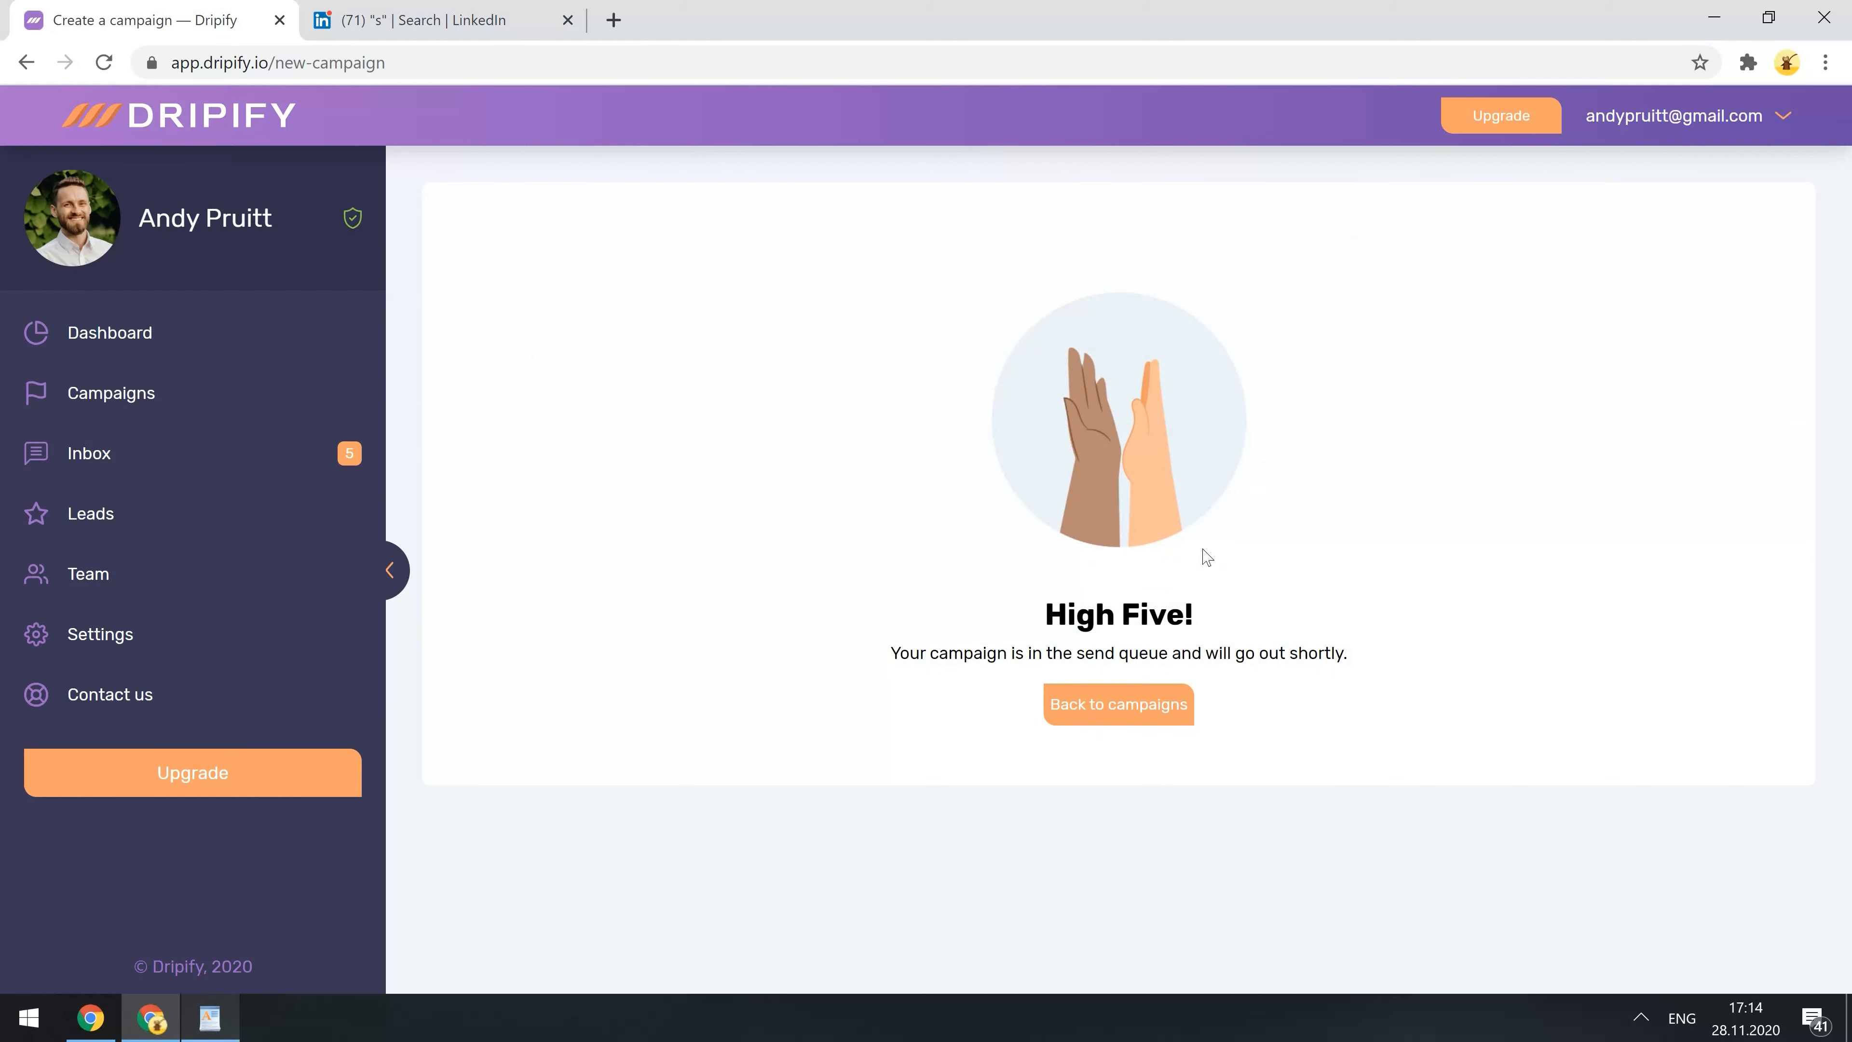
# - Return to the campaigns list, then go to the Dashboard
pyautogui.click(1142, 707)
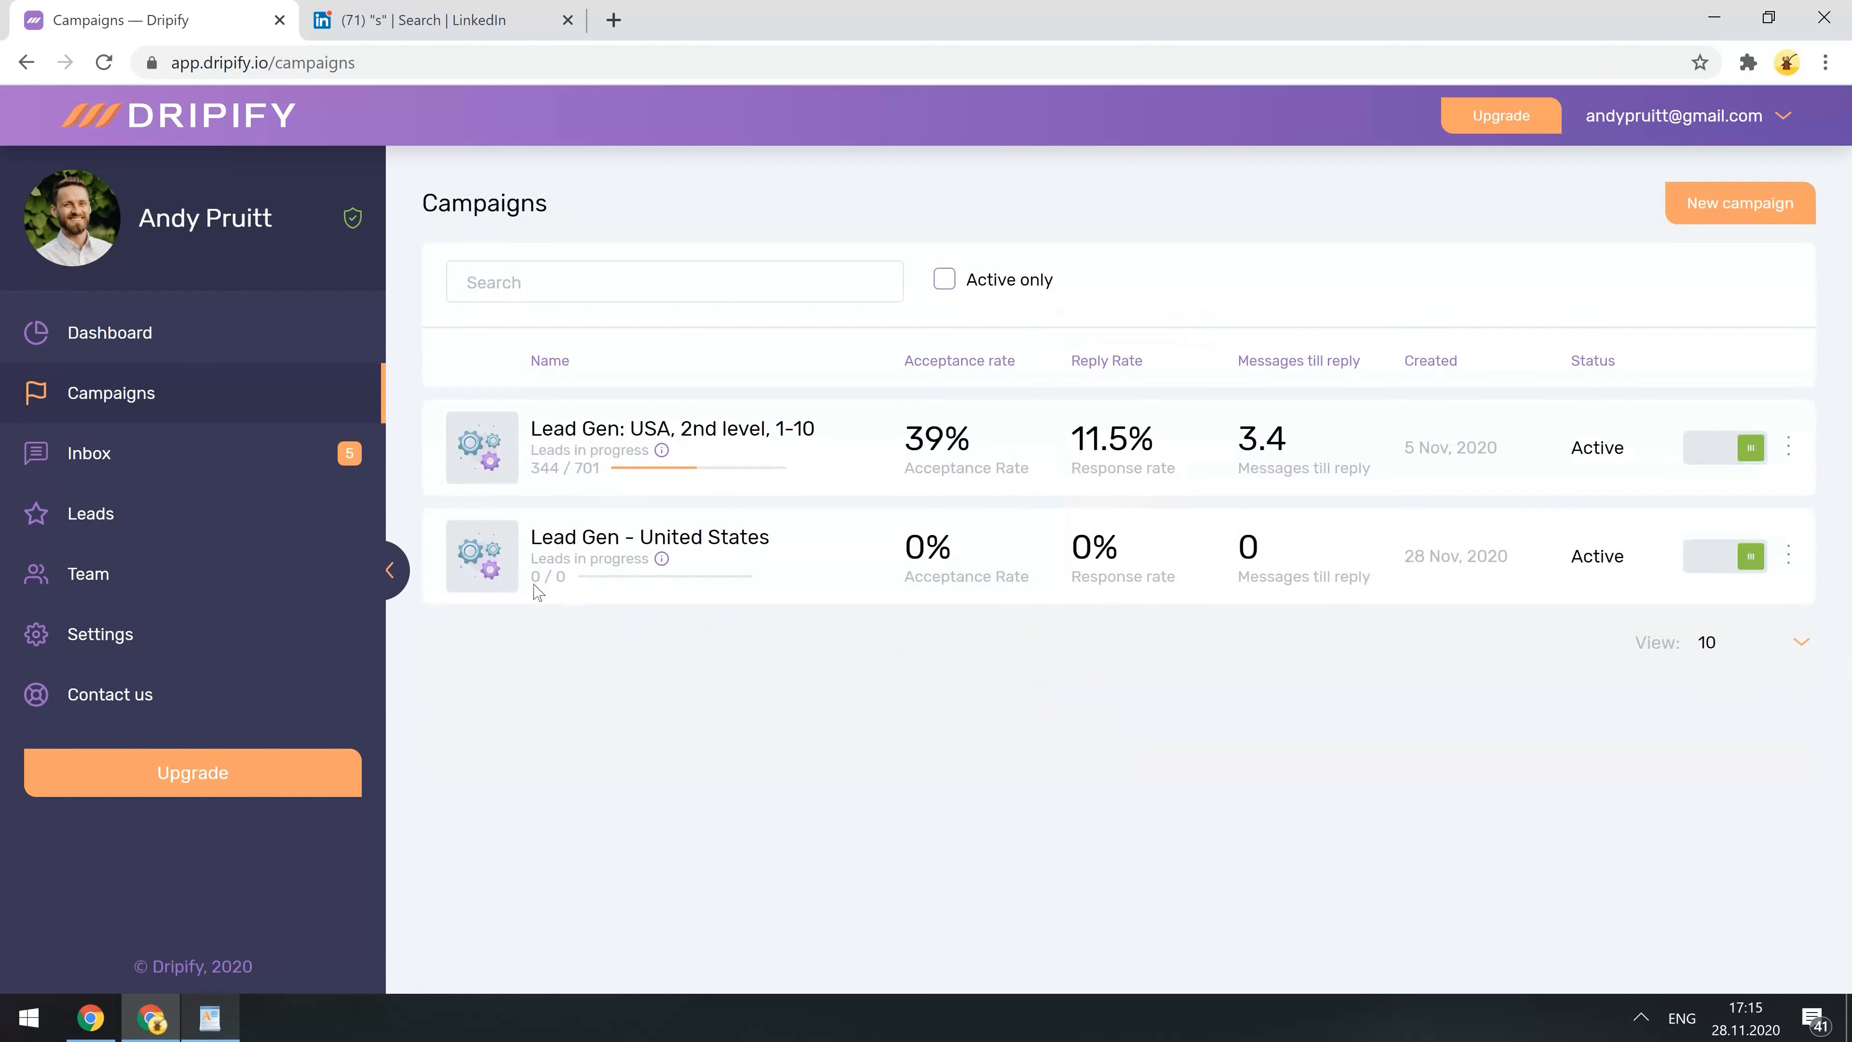
pyautogui.click(86, 359)
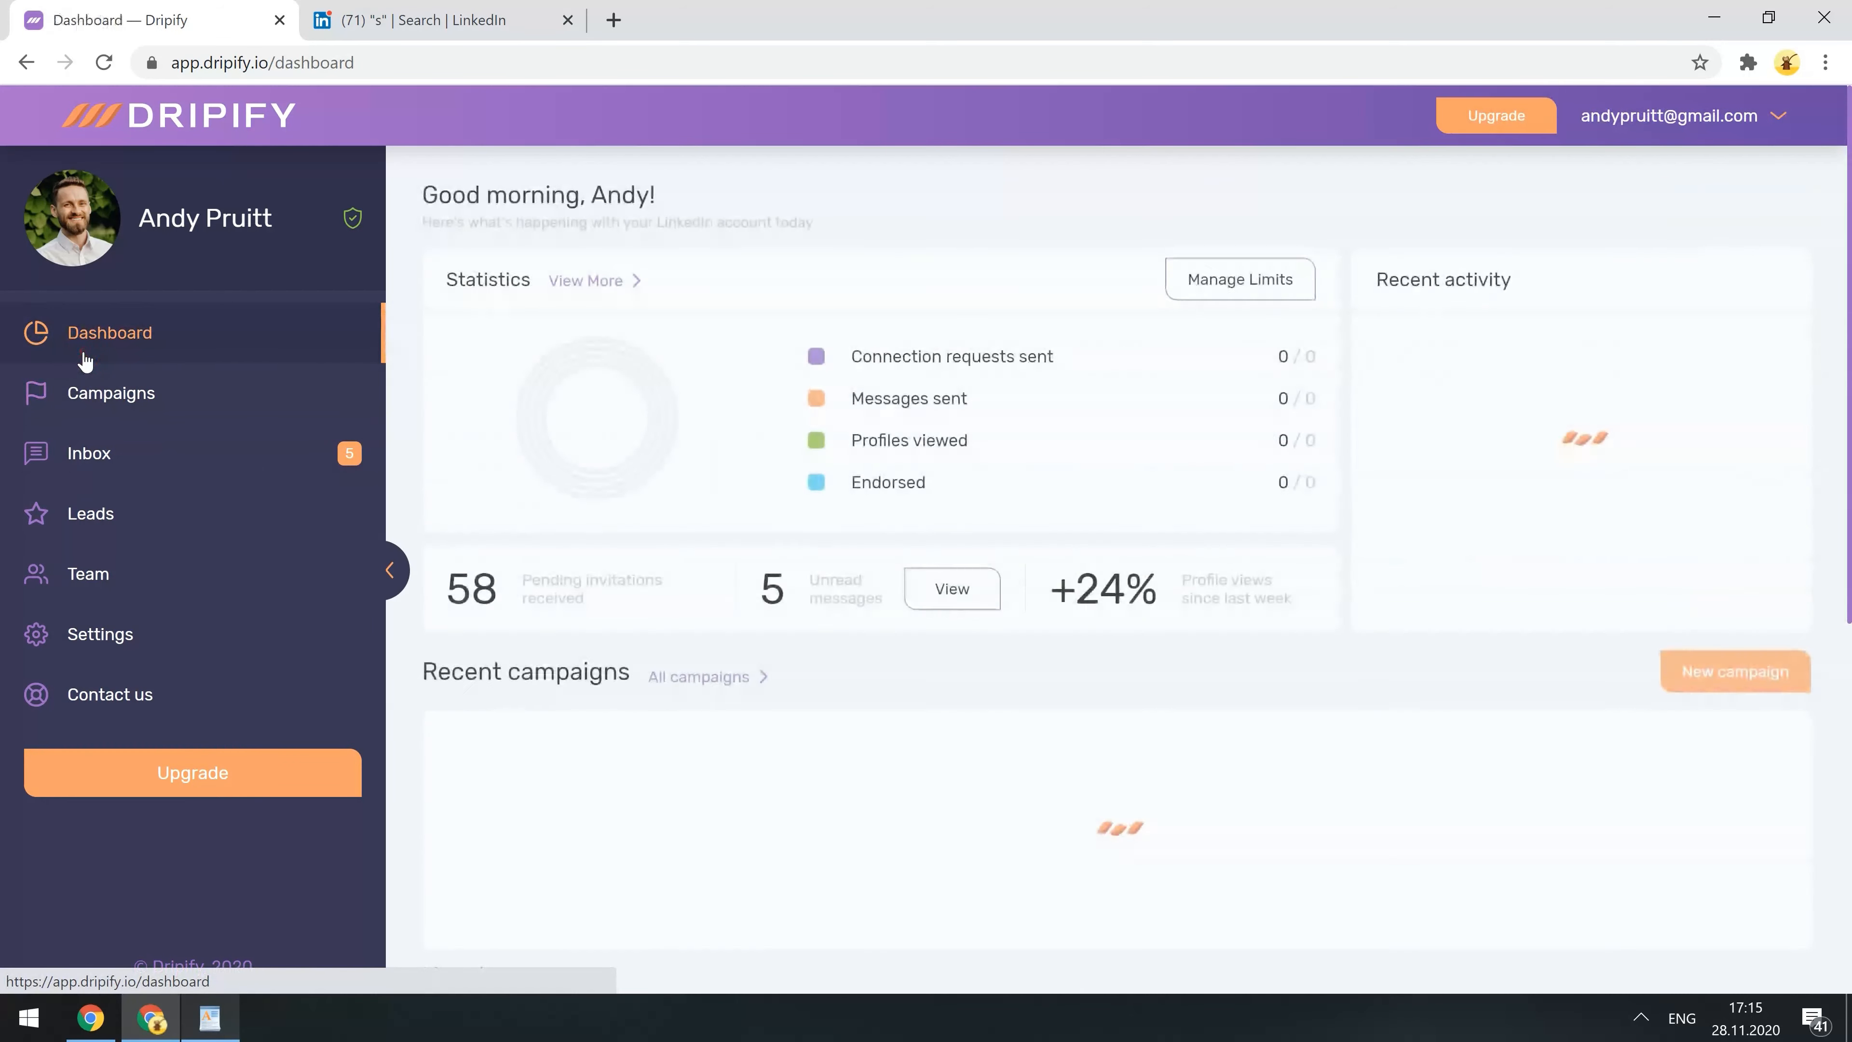